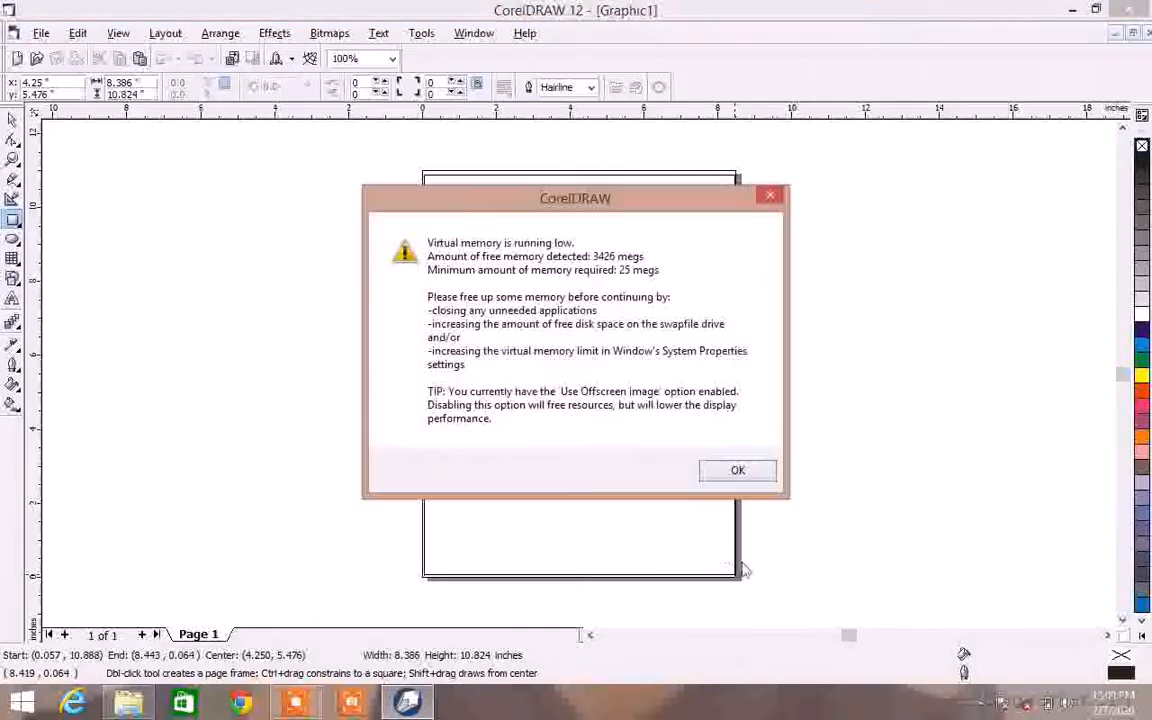
# Step: Narrow the page-border rectangle to about 8.27 inches wide and shift it to the horizontal centre position 4.231 inches
pyautogui.click(724, 474)
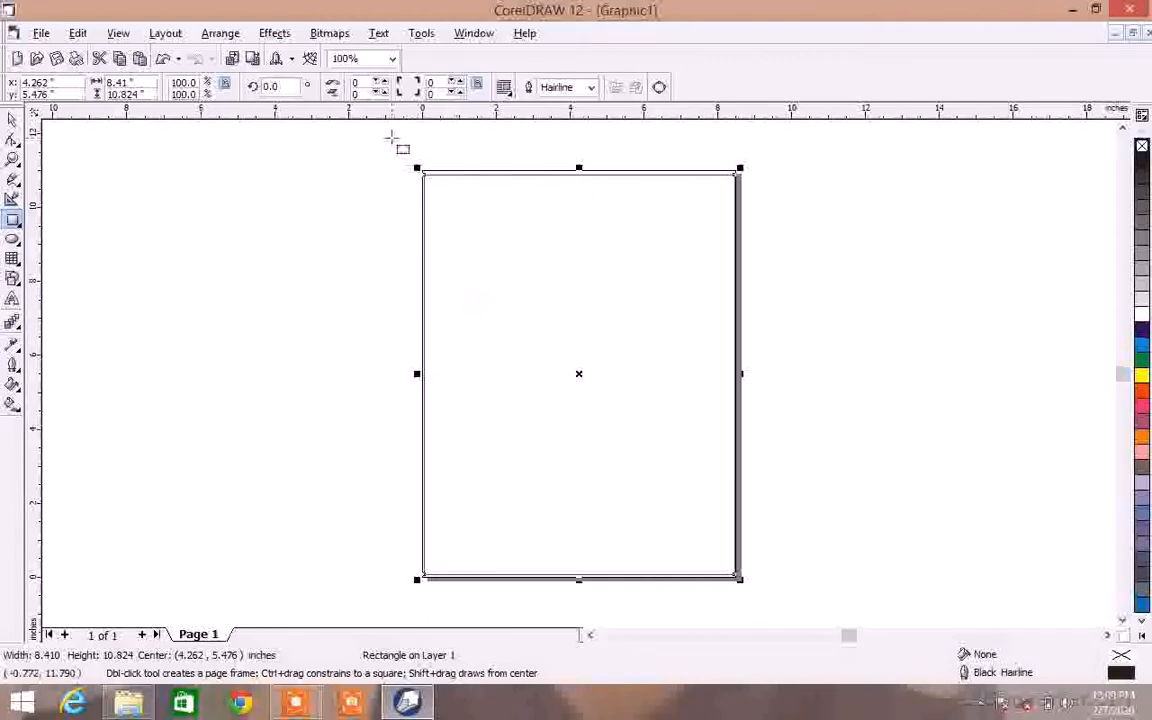
pyautogui.scroll(5, 412, 186)
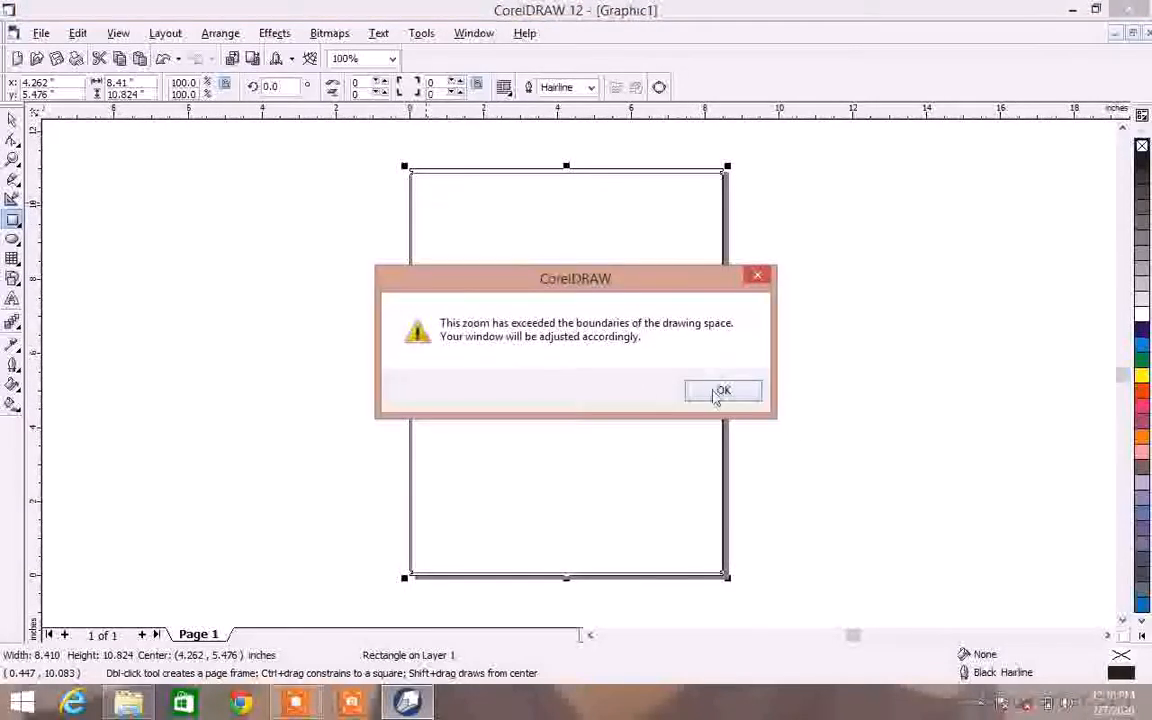
pyautogui.click(720, 392)
pyautogui.scroll(4, 600, 368)
pyautogui.scroll(3, 594, 369)
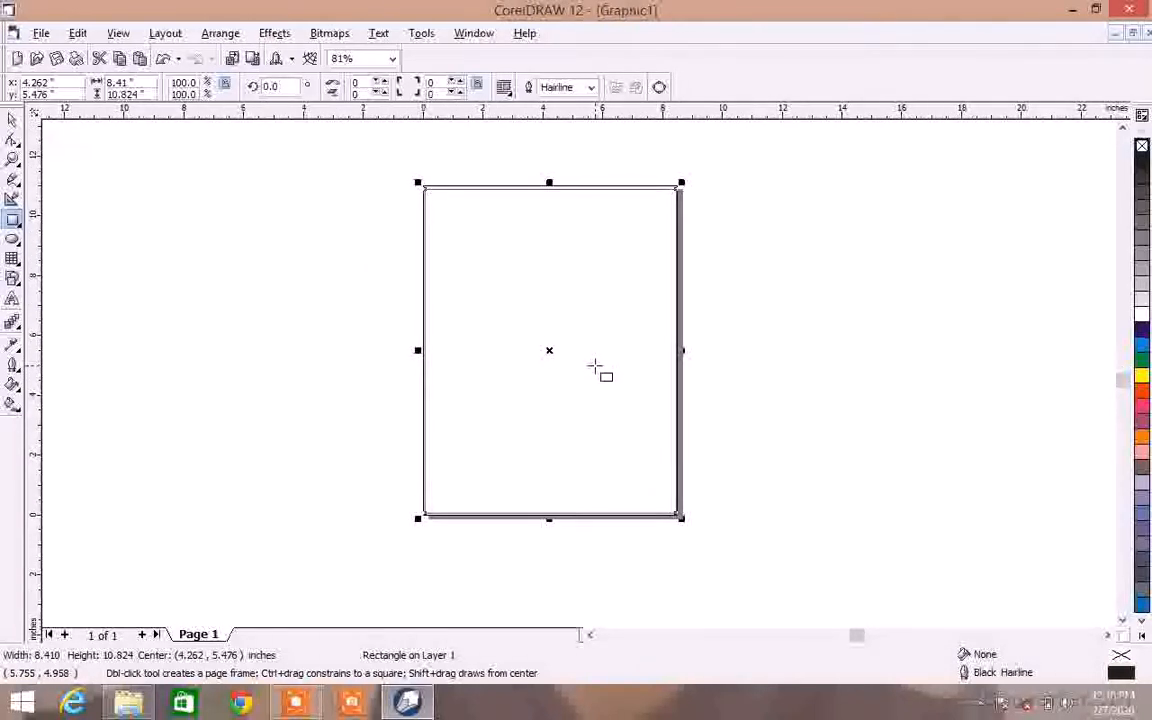
pyautogui.scroll(2, 594, 368)
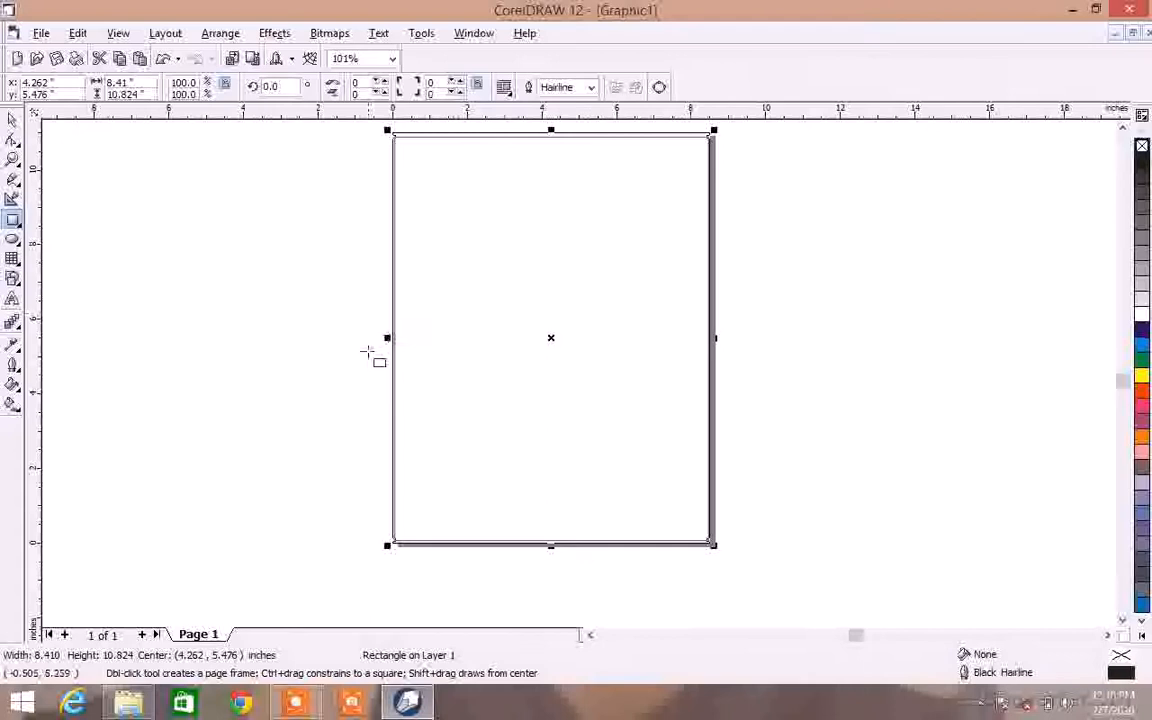
pyautogui.moveTo(387, 338)
pyautogui.mouseDown()
pyautogui.moveTo(401, 342)
pyautogui.moveTo(398, 360)
pyautogui.mouseUp()
pyautogui.click(808, 281)
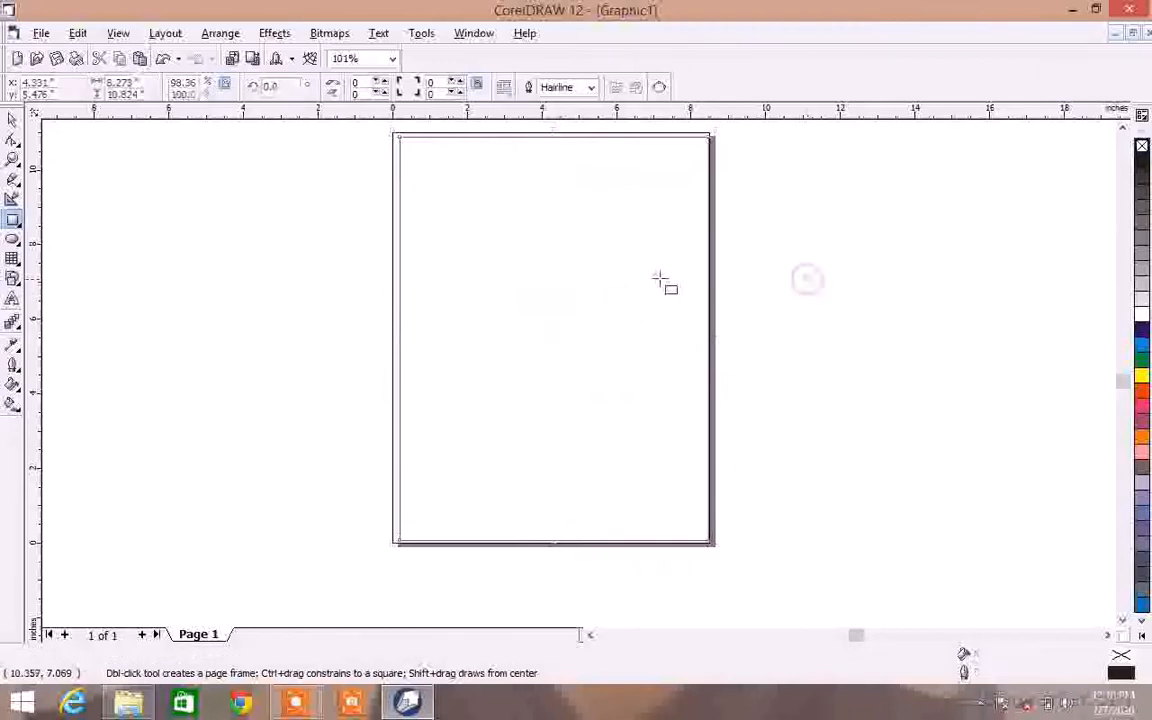
pyautogui.click(584, 289)
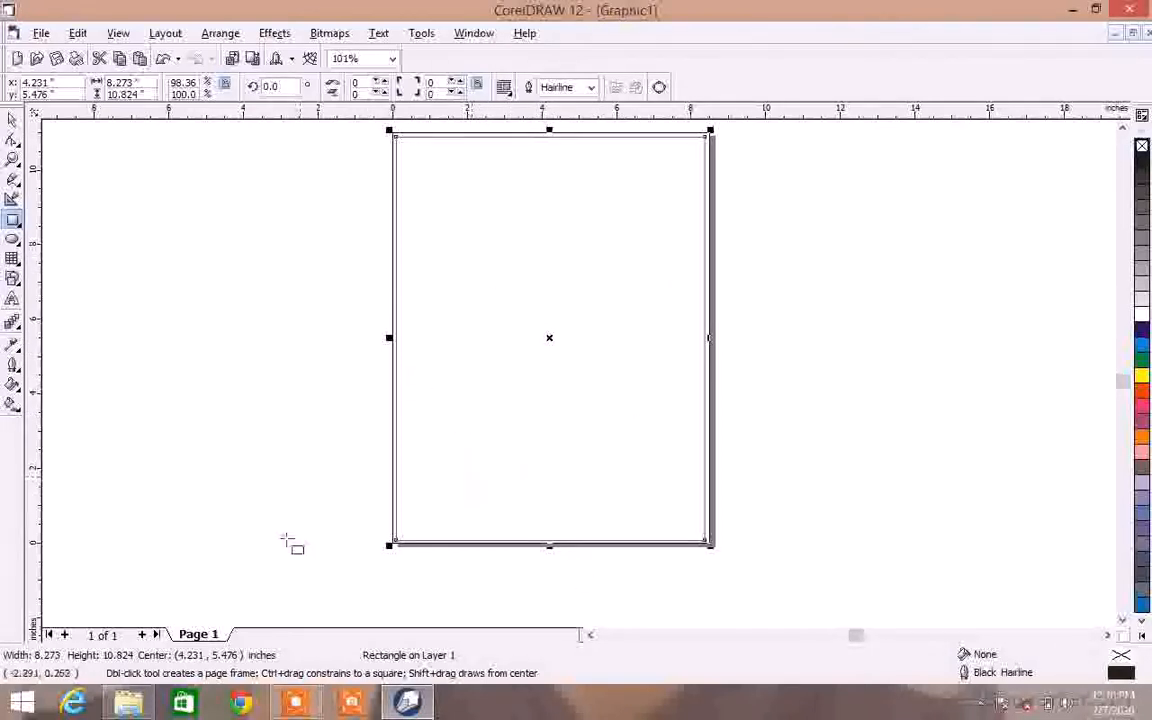
# Step: Switch to the open file folder, bring picture 79 into the drawing and place it just right of the page
pyautogui.click(405, 705)
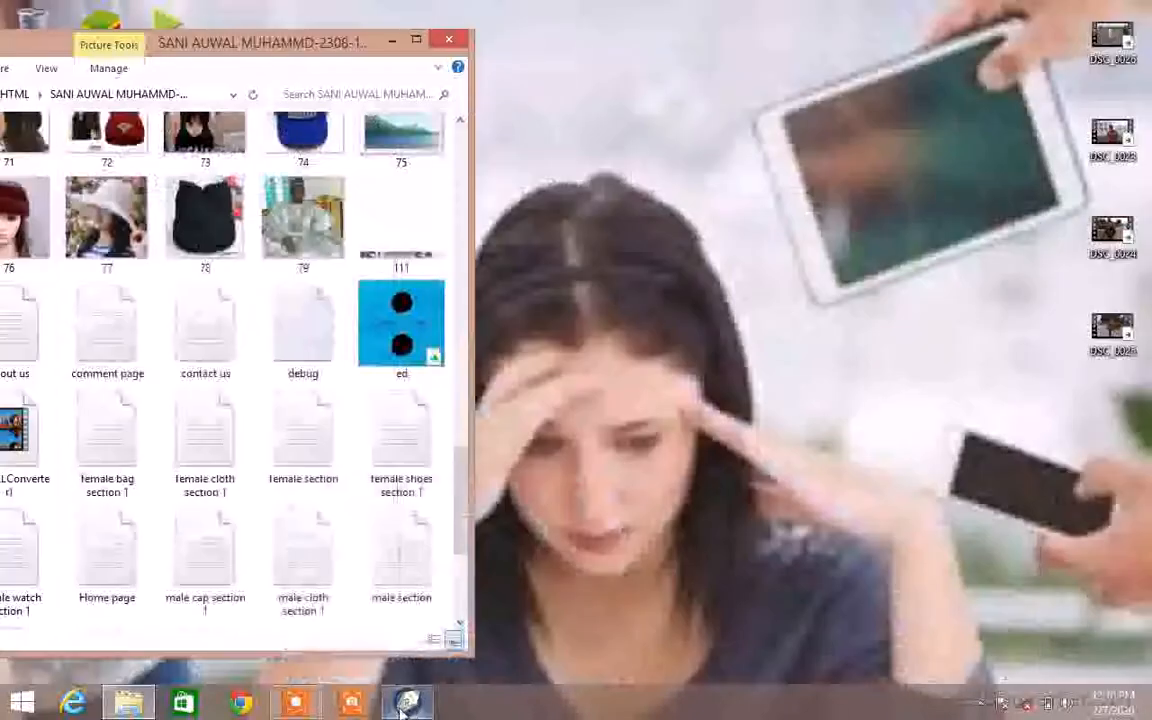
pyautogui.click(404, 706)
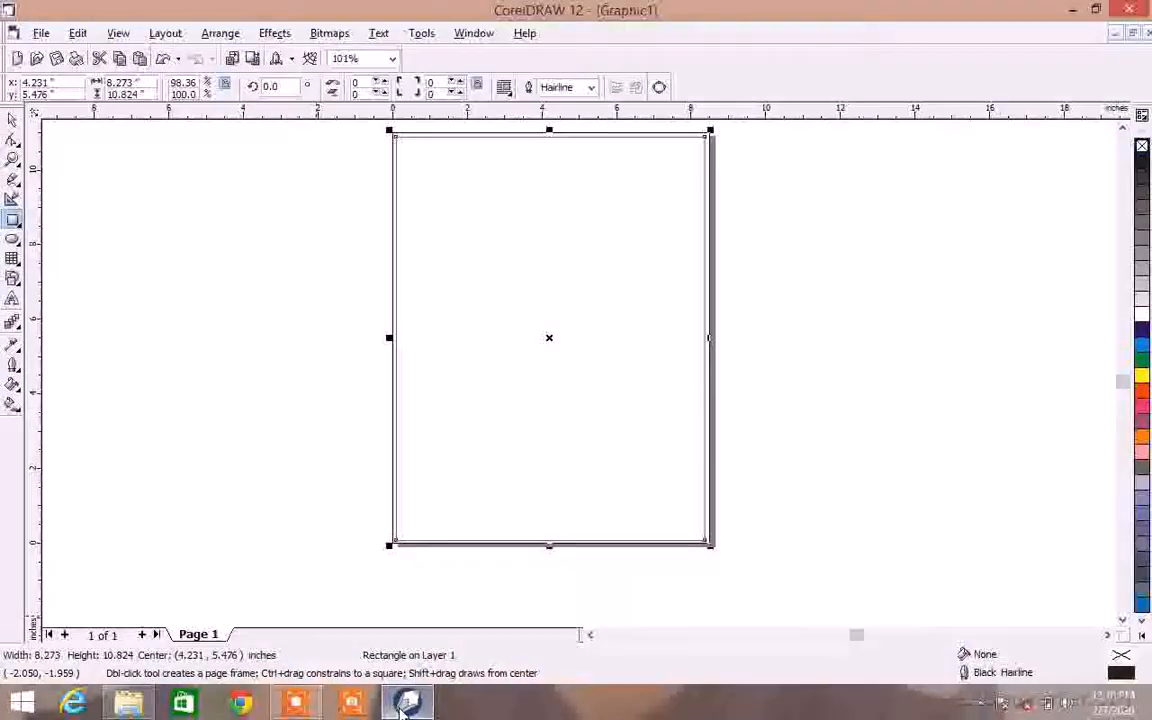
pyautogui.click(128, 704)
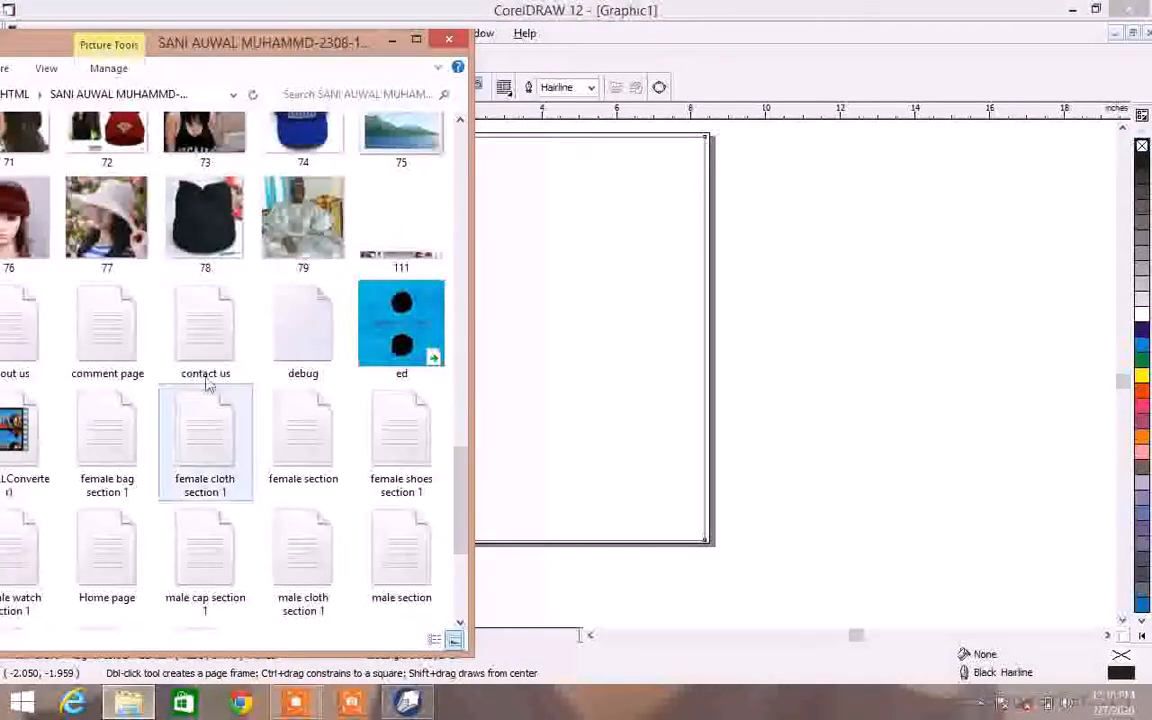
pyautogui.click(300, 221)
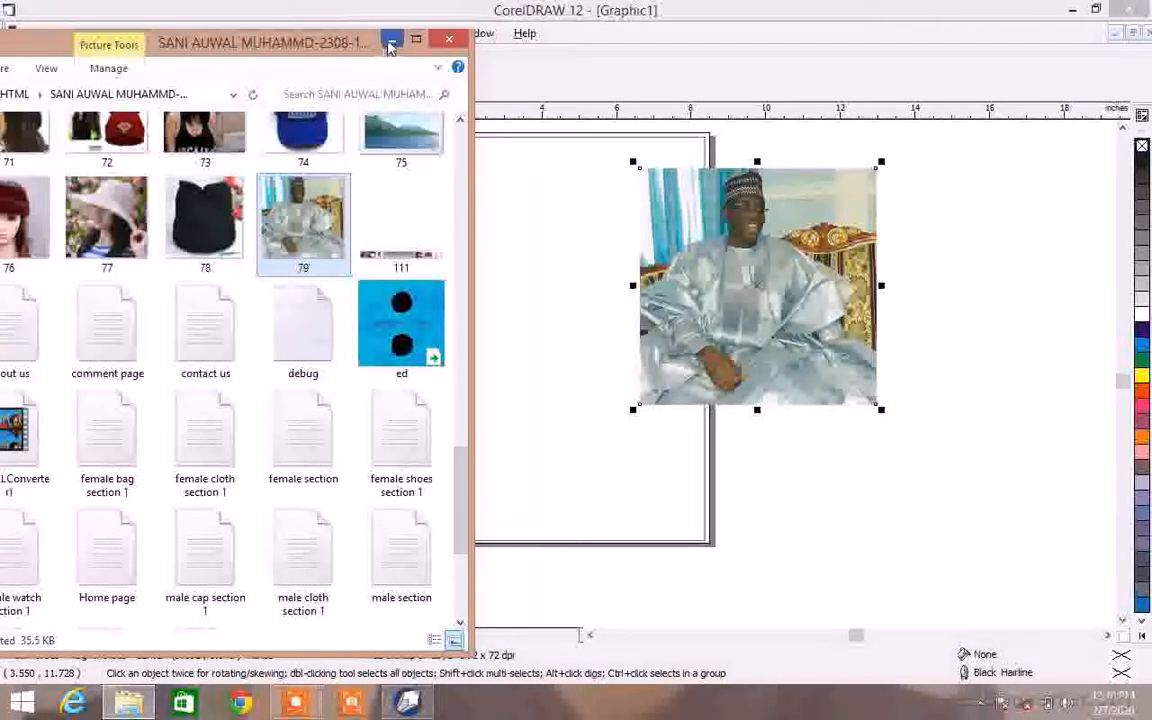
pyautogui.click(390, 45)
pyautogui.moveTo(701, 292); pyautogui.dragTo(772, 378)
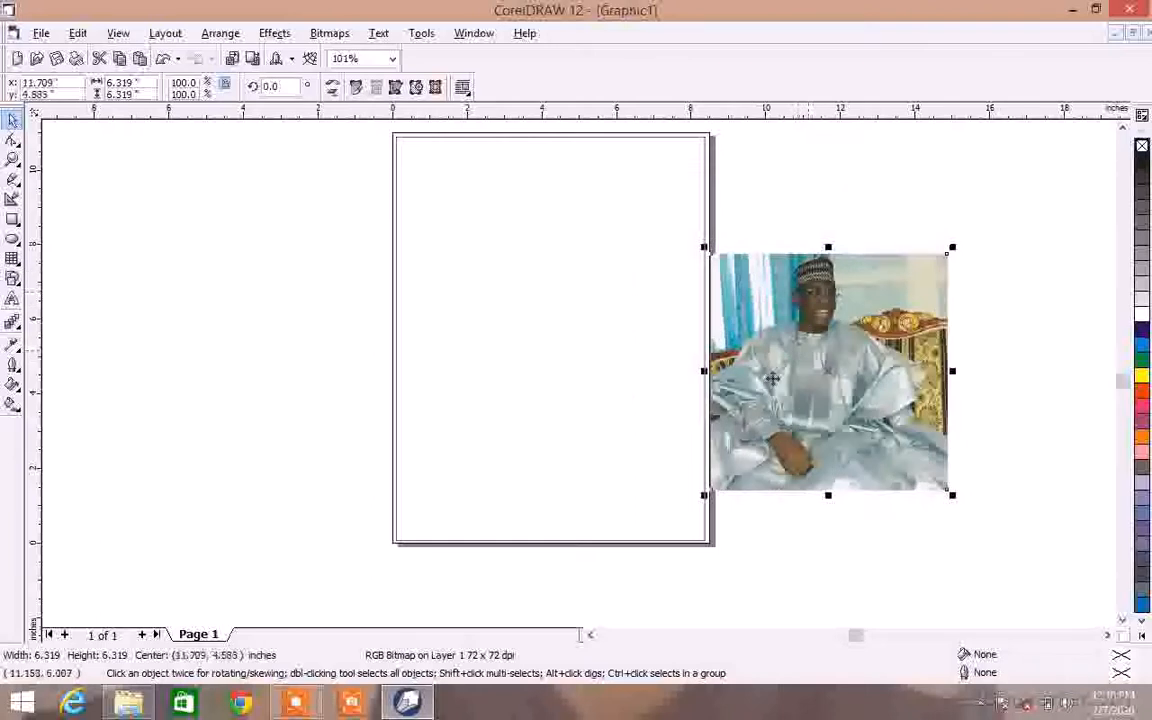
# Step: Enlarge the picture to about 9.75 by 12.71 inches and move it to the left of the page
pyautogui.moveTo(953, 248); pyautogui.dragTo(1077, 144)
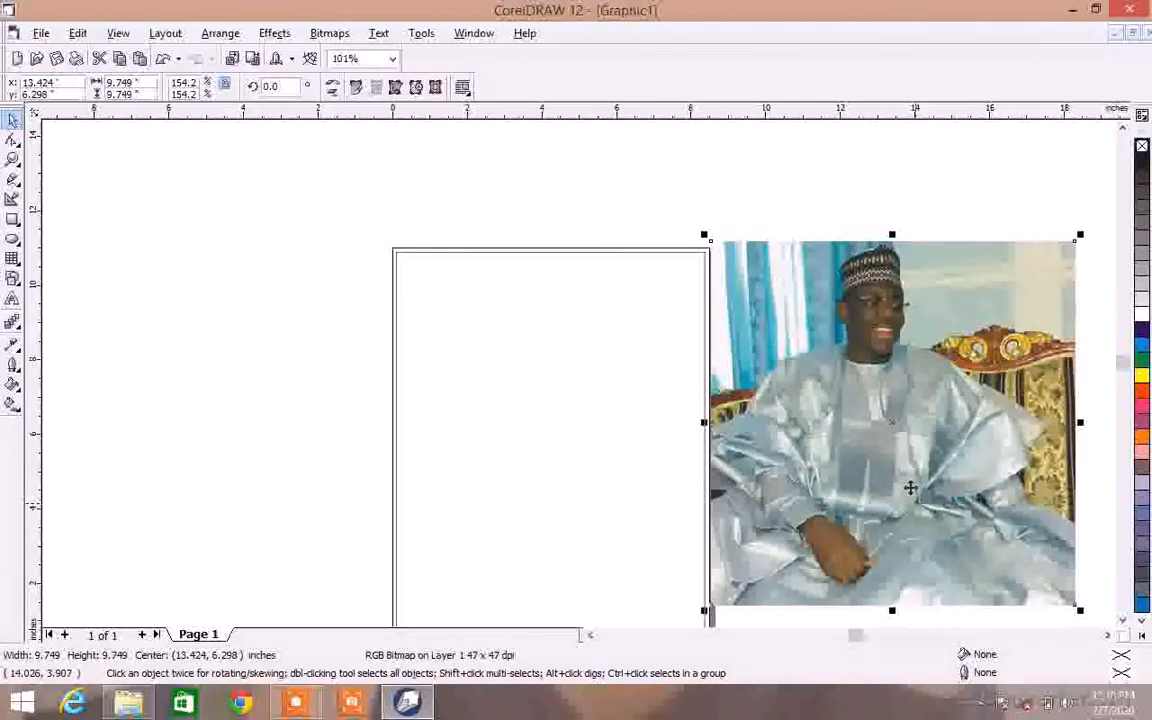
pyautogui.scroll(-1, 910, 487)
pyautogui.moveTo(897, 590); pyautogui.dragTo(897, 620)
pyautogui.moveTo(883, 455); pyautogui.dragTo(237, 275)
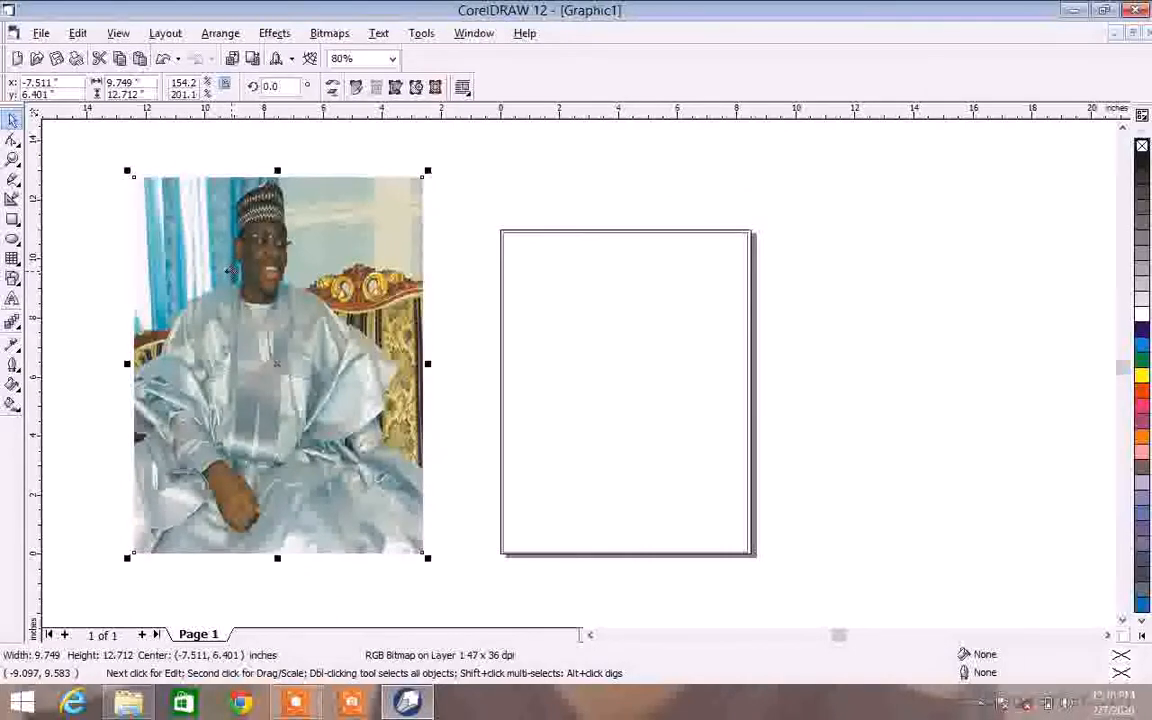
pyautogui.click(181, 164)
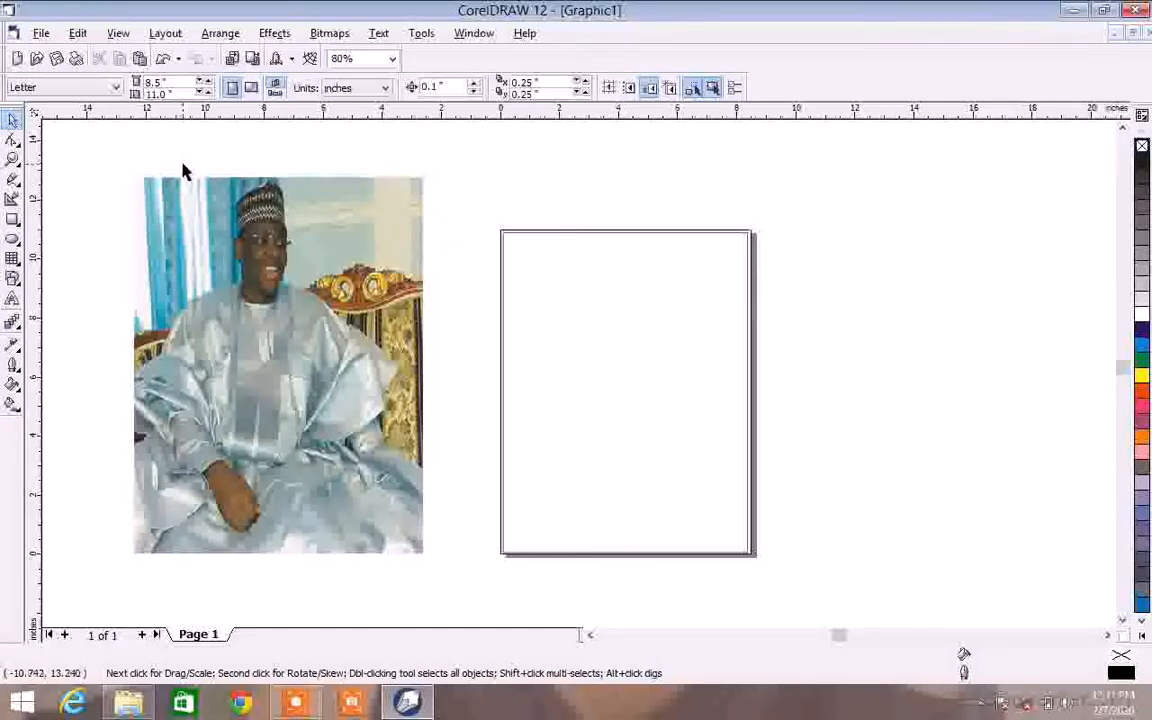
pyautogui.click(187, 162)
pyautogui.rightClick(188, 166)
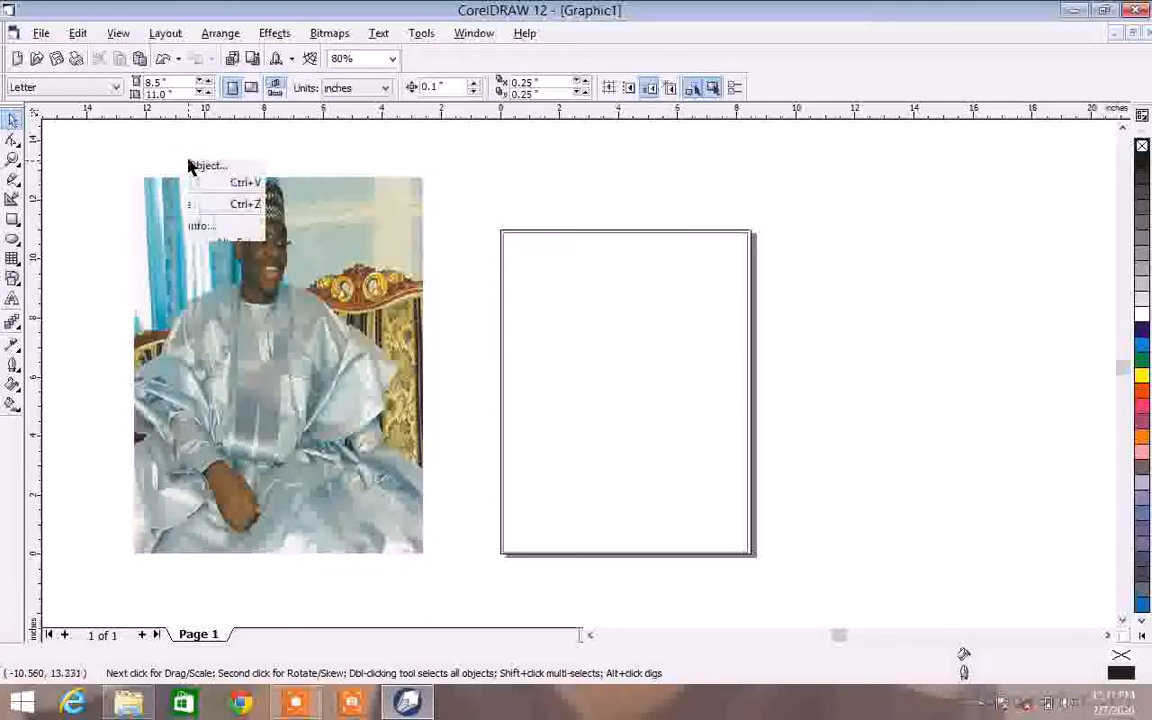
pyautogui.click(190, 150)
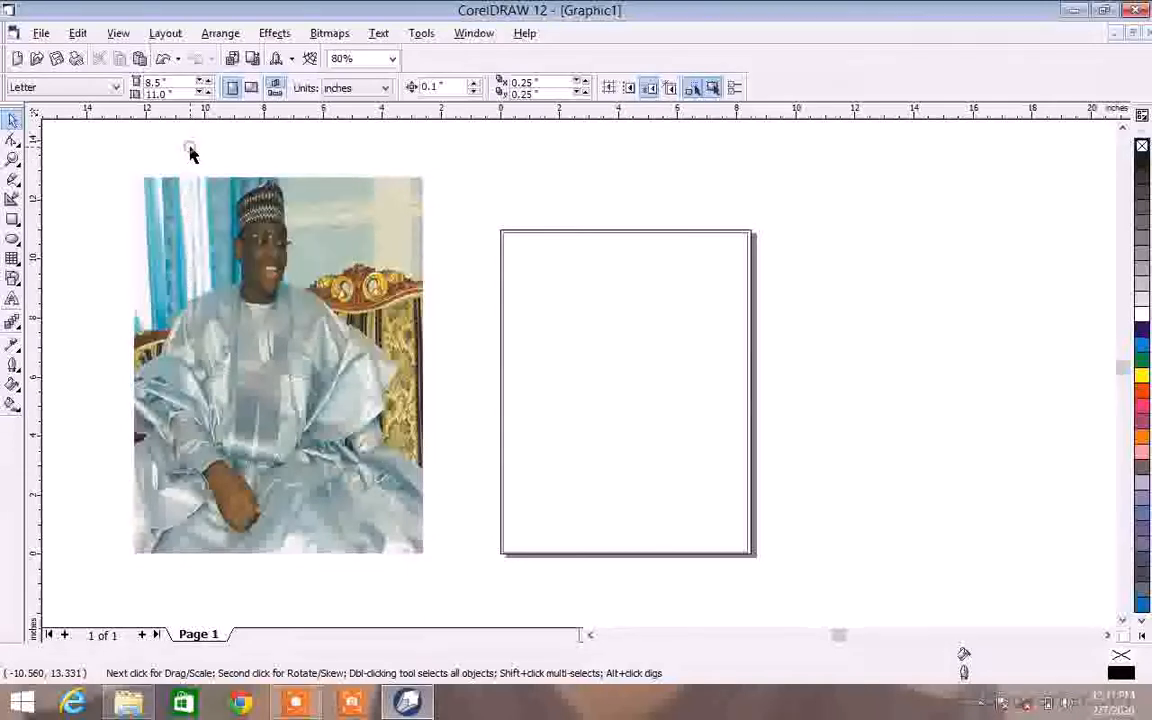
# Step: Move the picture back to the right side of the page, centred at about 13.67, 5.06 inches
pyautogui.click(200, 221)
pyautogui.moveTo(200, 221); pyautogui.dragTo(843, 239)
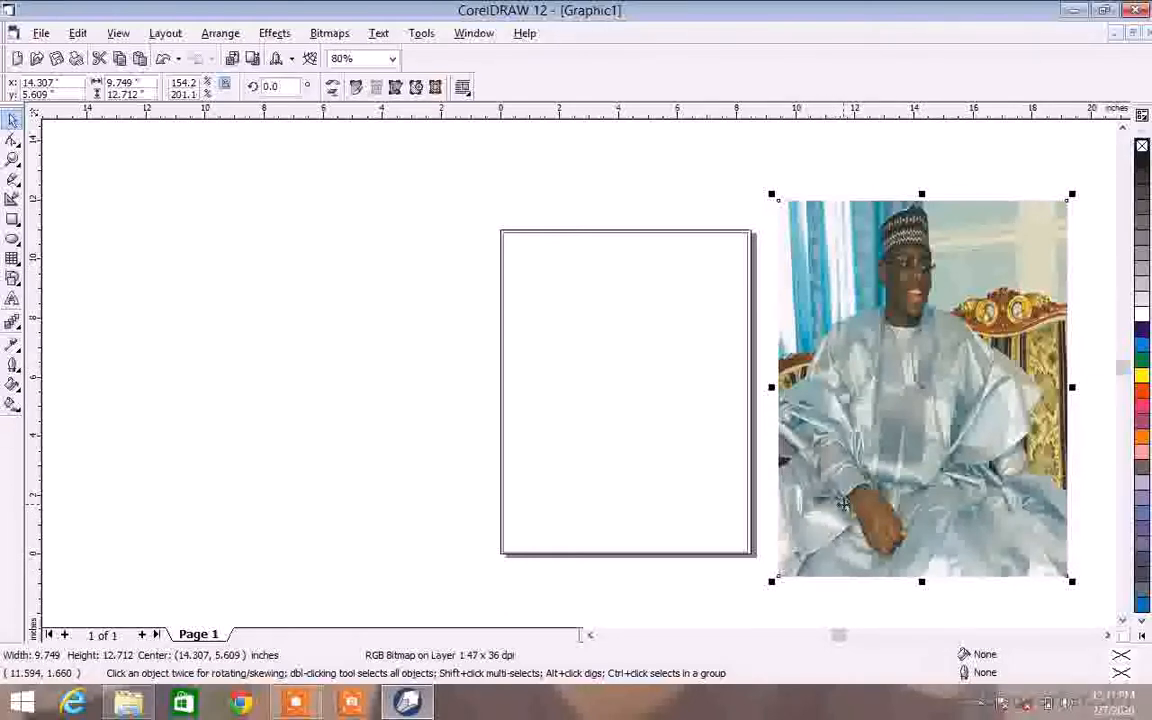
pyautogui.moveTo(874, 446); pyautogui.dragTo(856, 462)
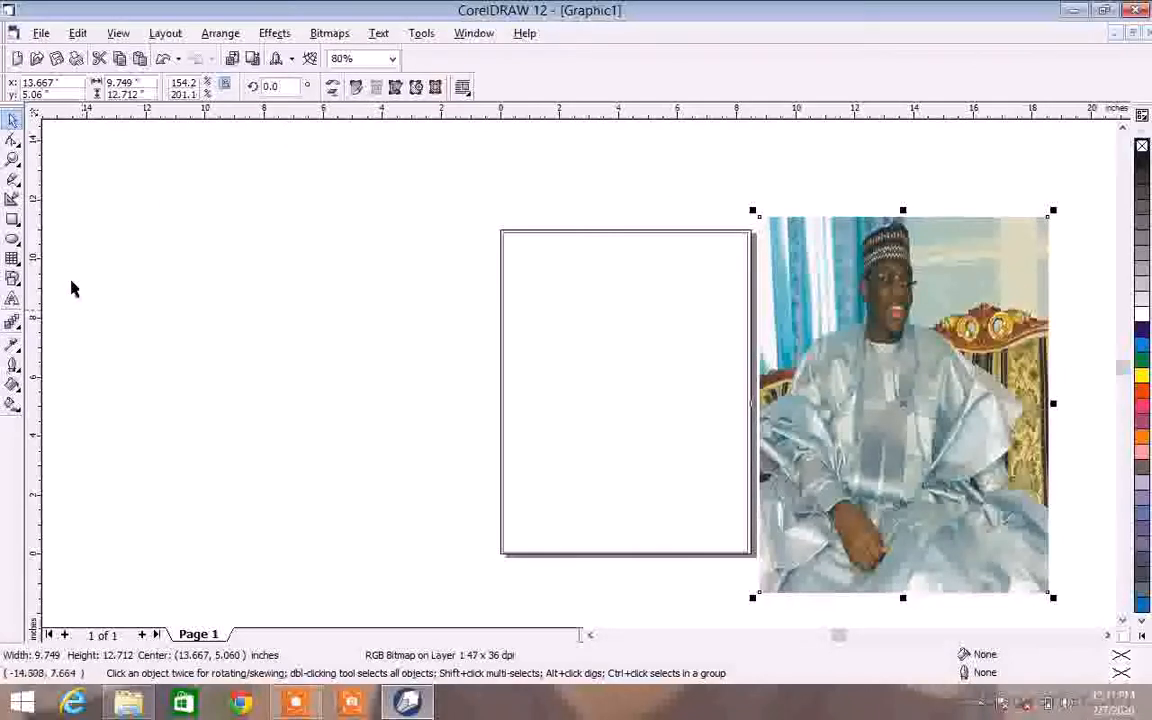
# Step: Draw a rectangle about 12.86 inches wide left of the page, convert it to curves and stretch its height to about 3.87 inches
pyautogui.click(12, 220)
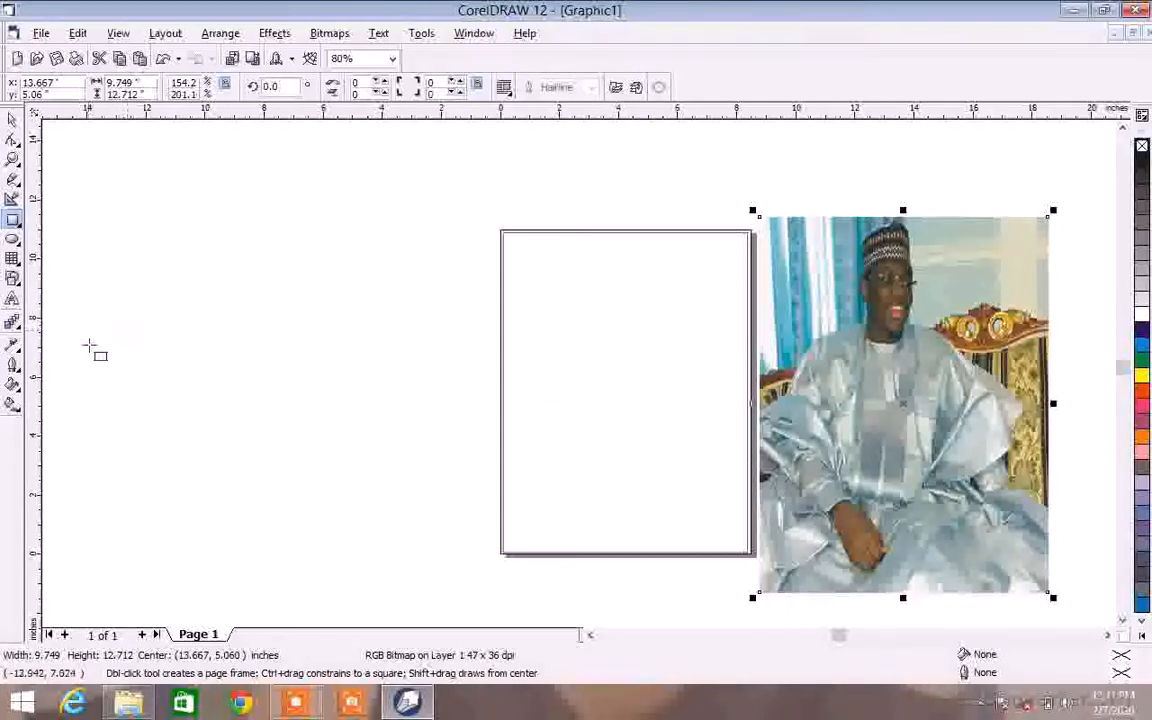
pyautogui.moveTo(94, 344)
pyautogui.mouseDown()
pyautogui.moveTo(368, 460)
pyautogui.moveTo(474, 415)
pyautogui.mouseUp()
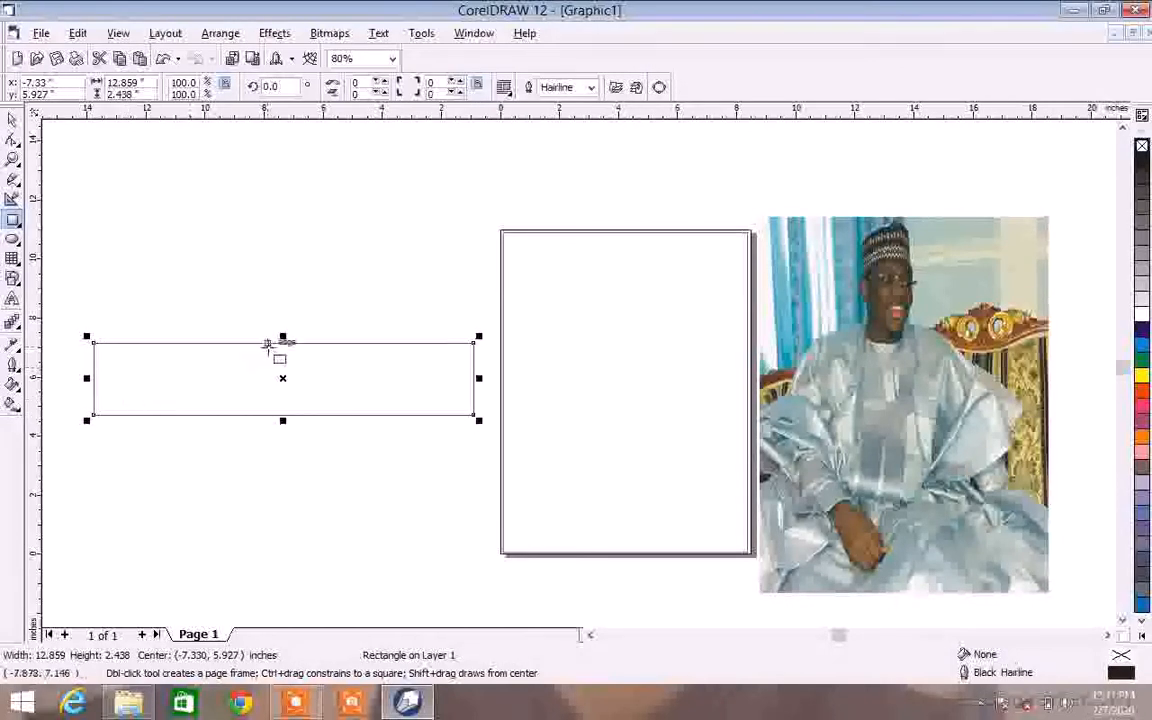
pyautogui.click(12, 120)
pyautogui.hotkey('ctrl', 'q')
pyautogui.moveTo(283, 337); pyautogui.dragTo(285, 296)
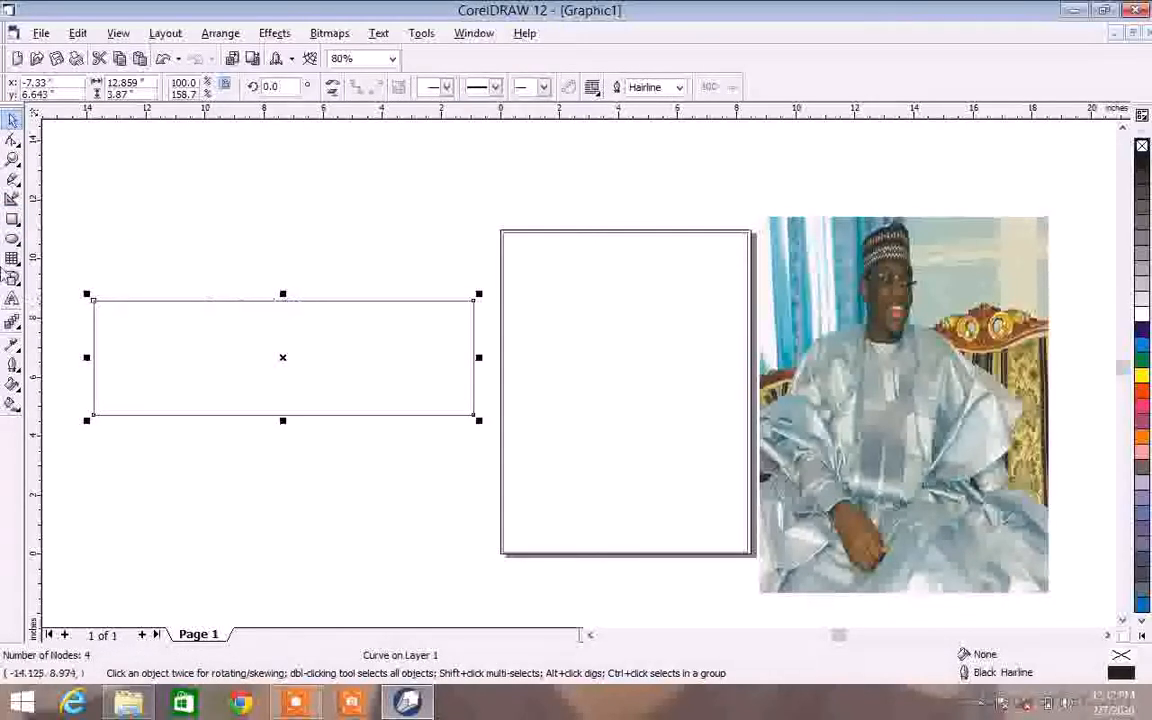
# Step: Bend the rectangle's upper edge into a wave with the Shape tool and move the shape against the page's left edge
pyautogui.click(17, 145)
pyautogui.click(17, 164)
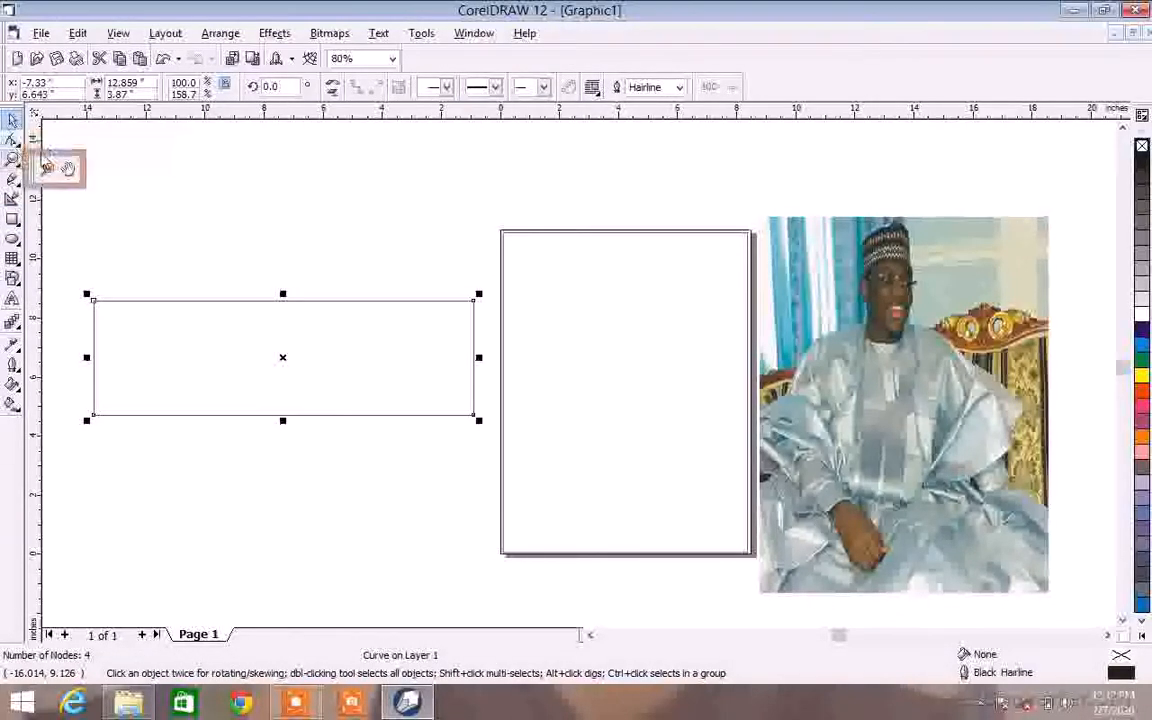
pyautogui.click(13, 140)
pyautogui.click(46, 147)
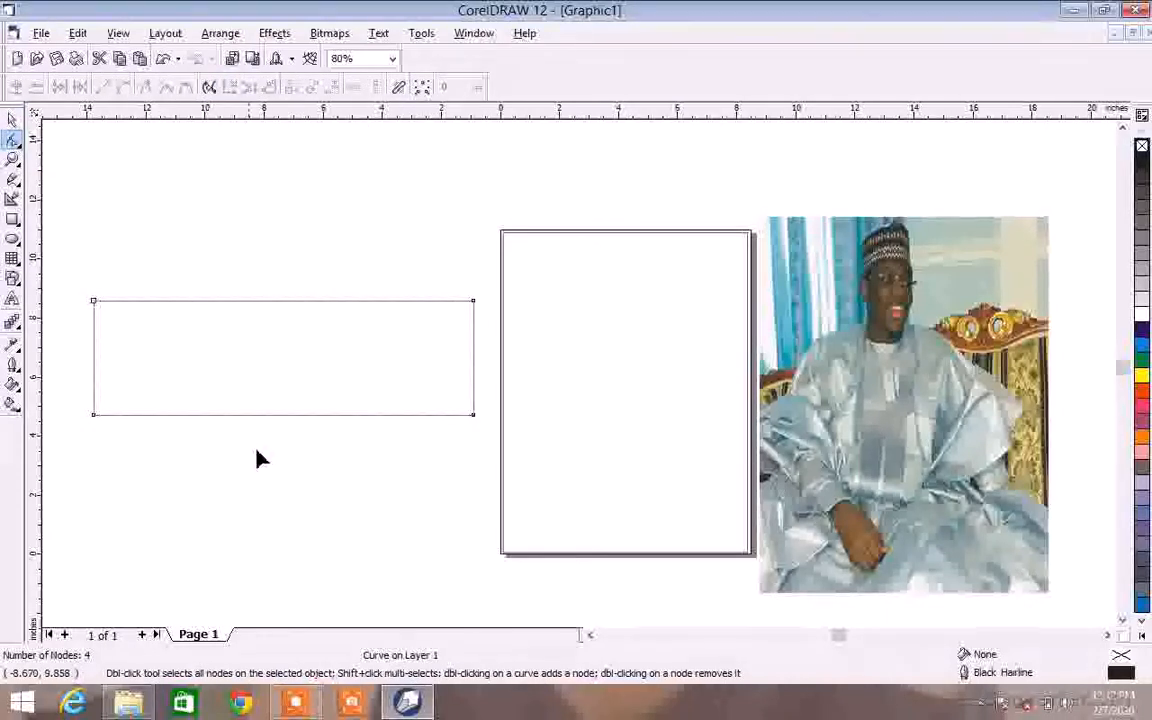
pyautogui.click(247, 301)
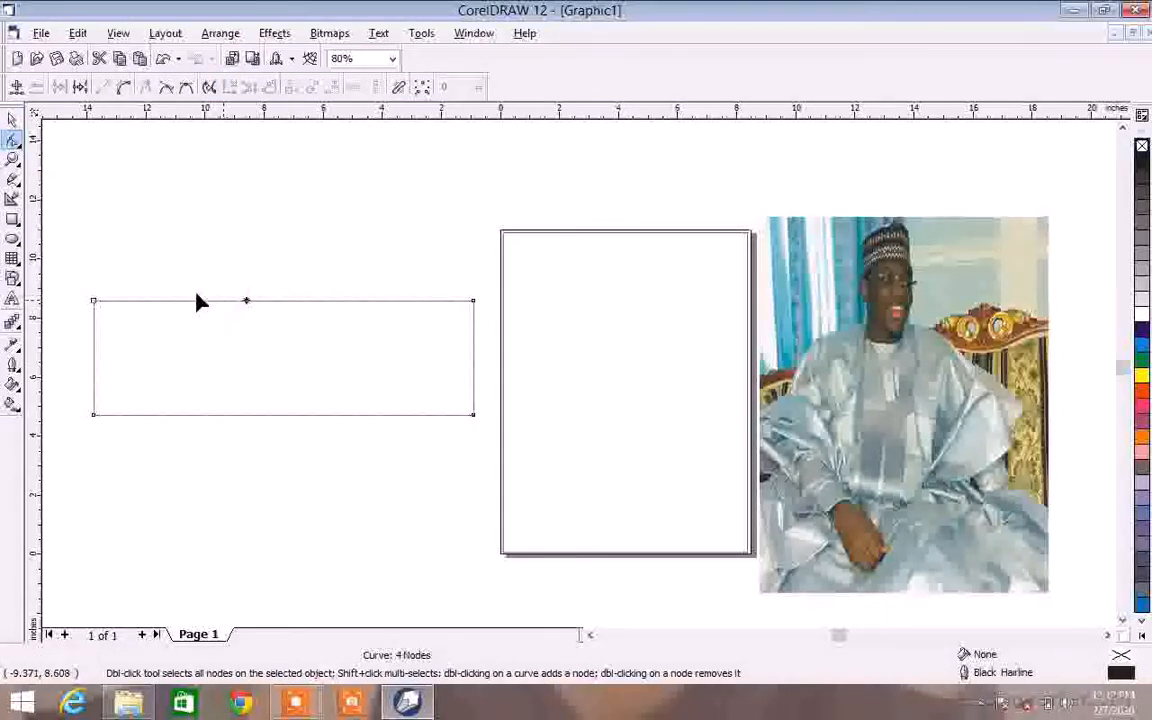
pyautogui.click(123, 87)
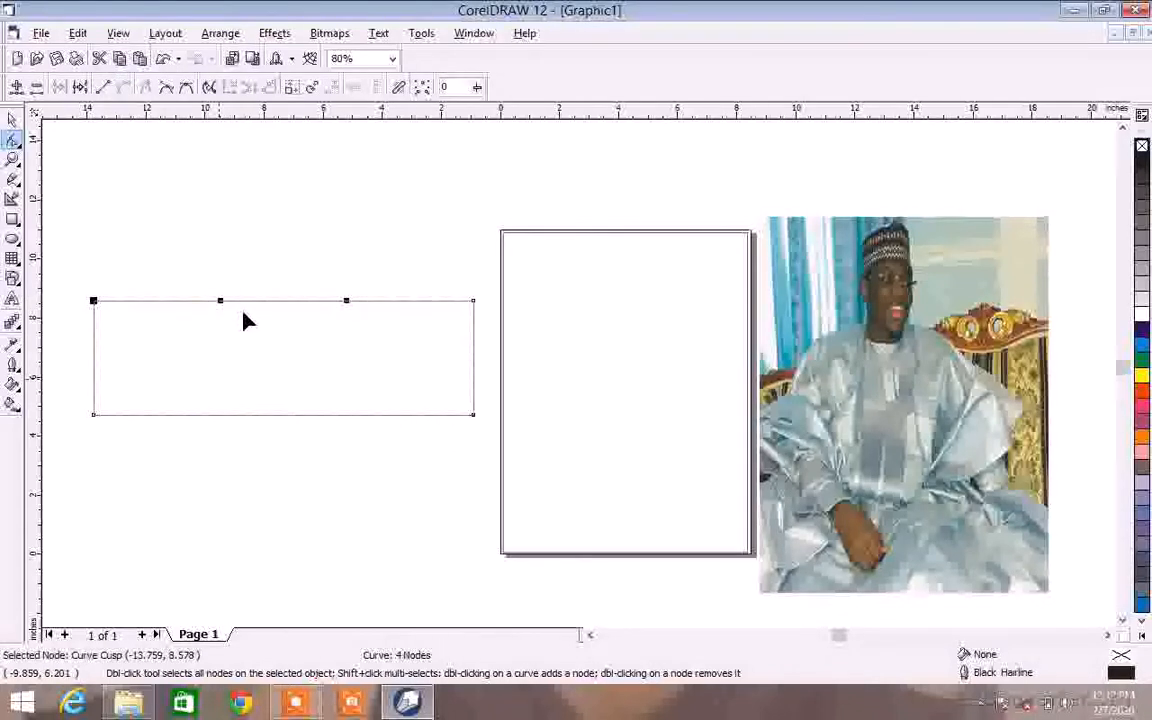
pyautogui.moveTo(222, 310); pyautogui.dragTo(118, 460)
pyautogui.click(246, 338)
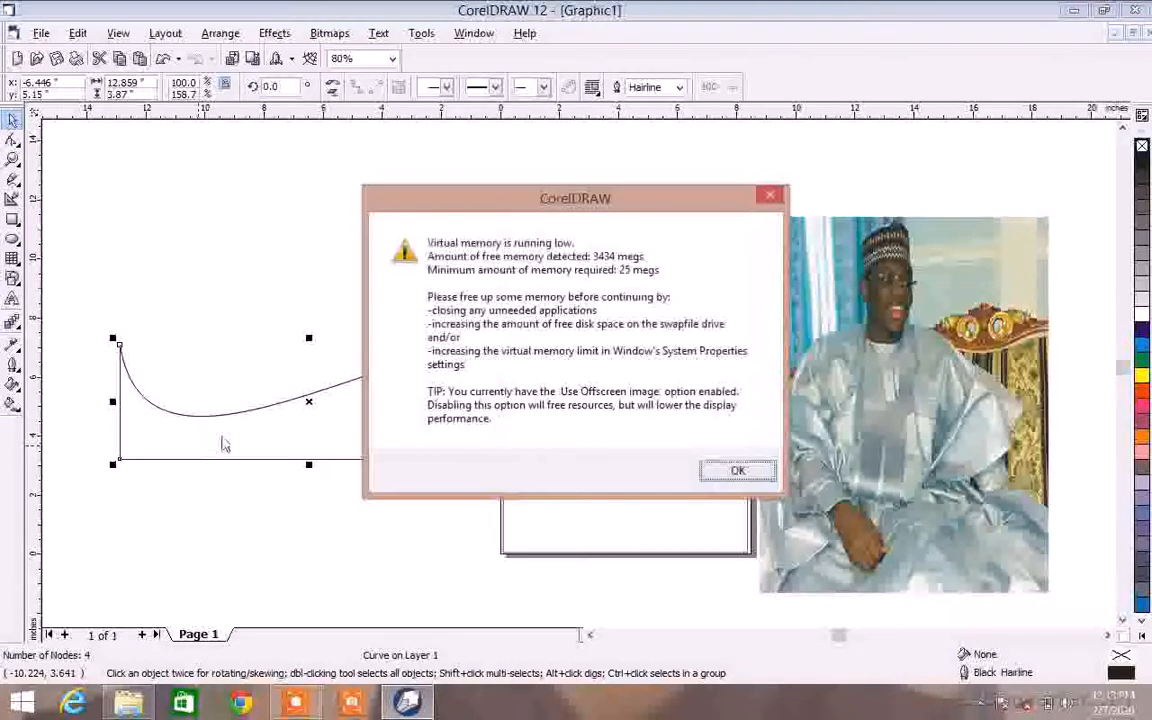
# Step: Offset a copy of the wave shape about 0.5 inch below the original, dismissing the memory warnings
pyautogui.click(758, 477)
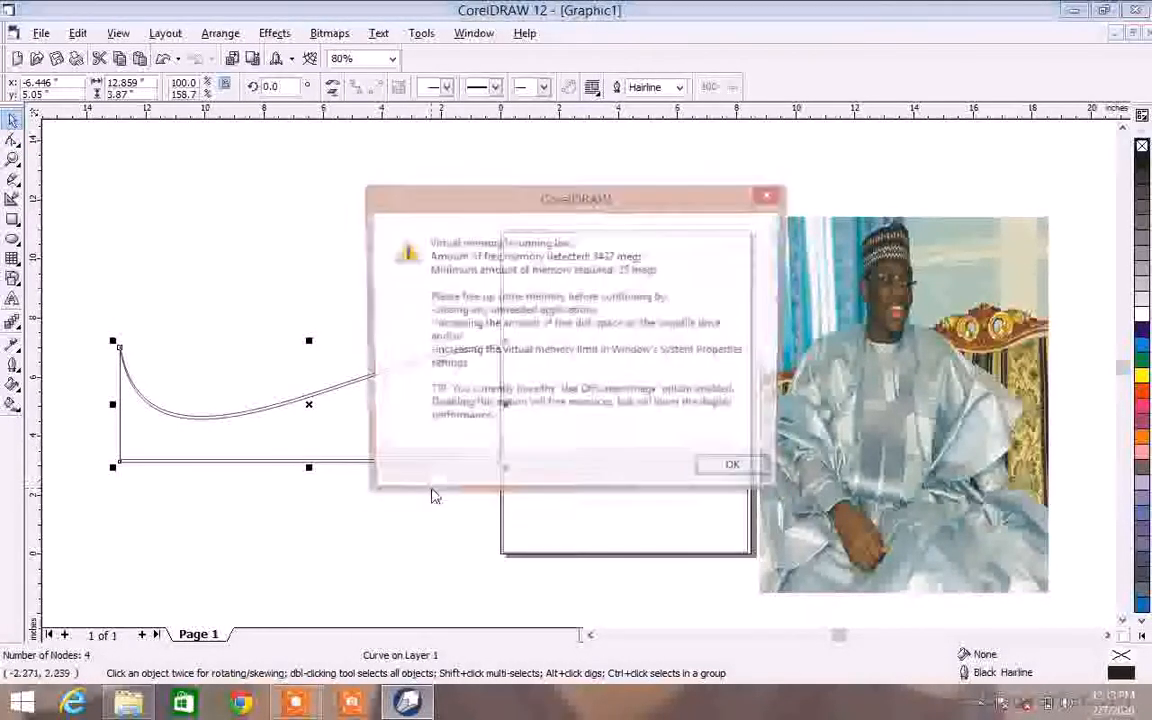
pyautogui.click(771, 197)
pyautogui.click(365, 436)
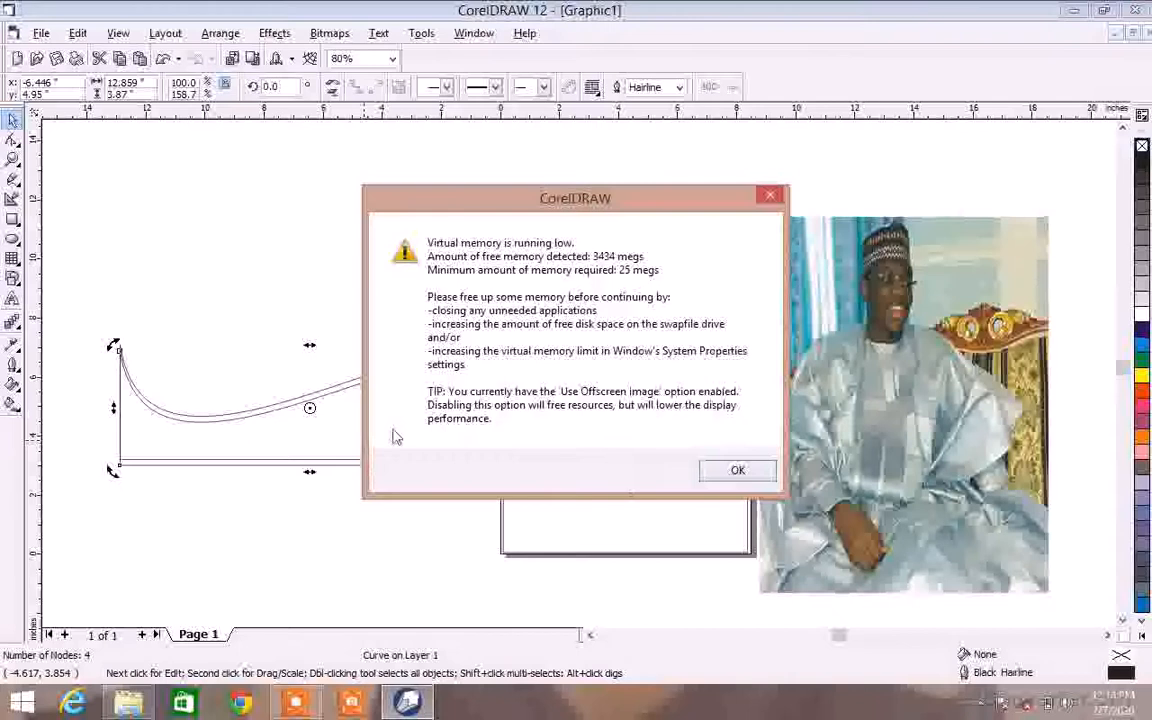
pyautogui.click(738, 471)
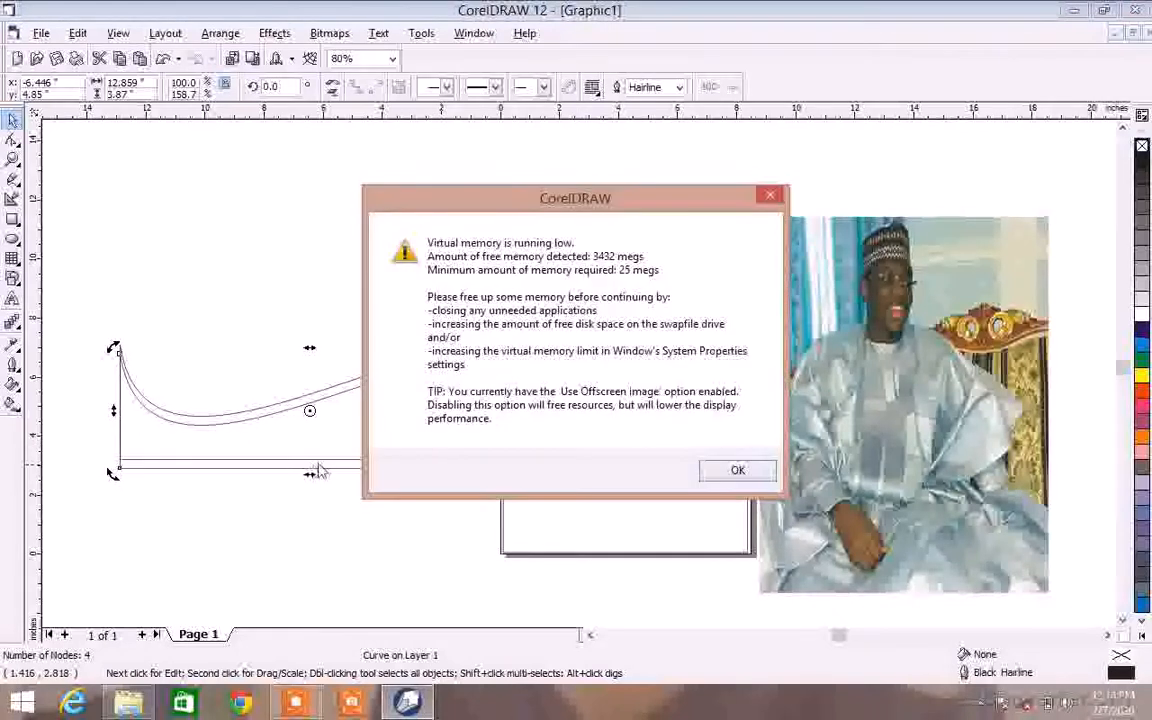
pyautogui.click(772, 198)
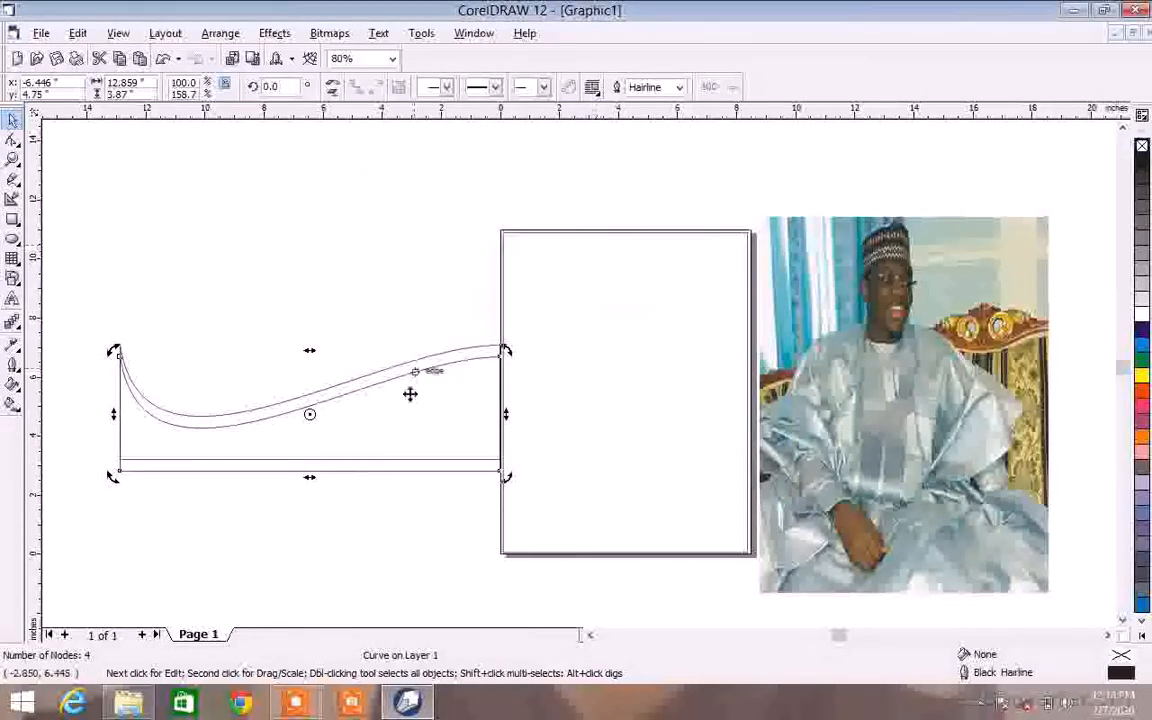
pyautogui.click(307, 434)
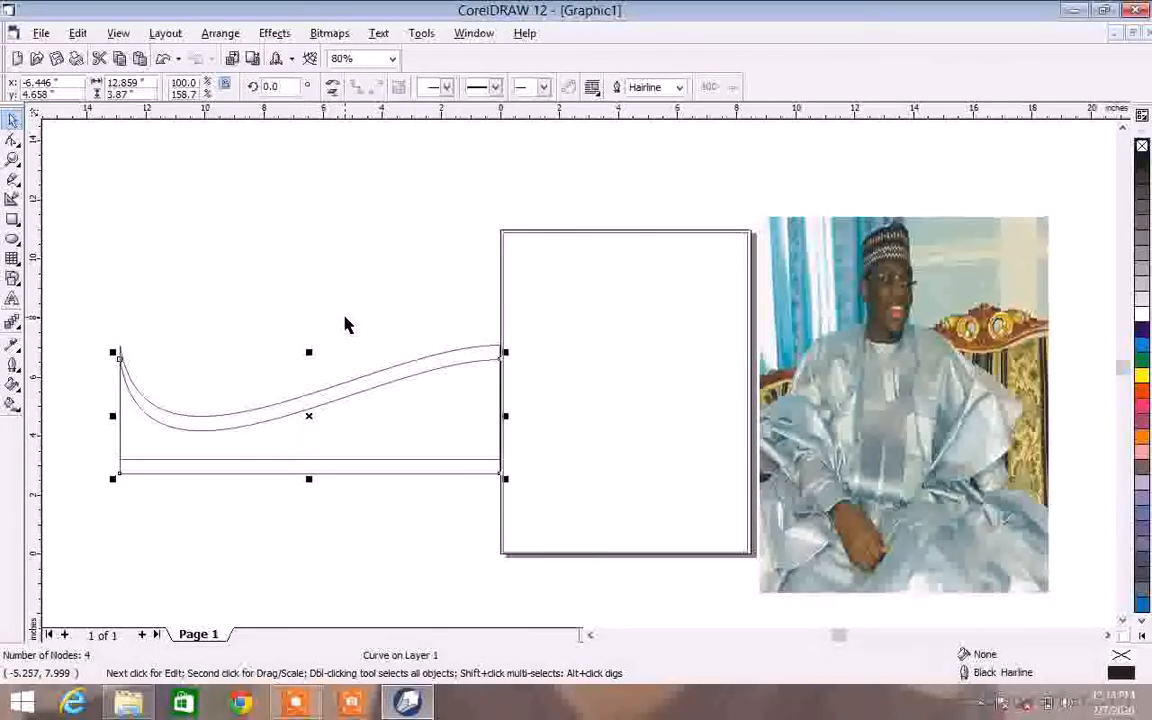
# Step: Add a third copy of the wave shape about 0.56 inch below the second one
pyautogui.press('Up')
pyautogui.press('Up')
pyautogui.press('Up')
pyautogui.press('Up')
pyautogui.press('Up')
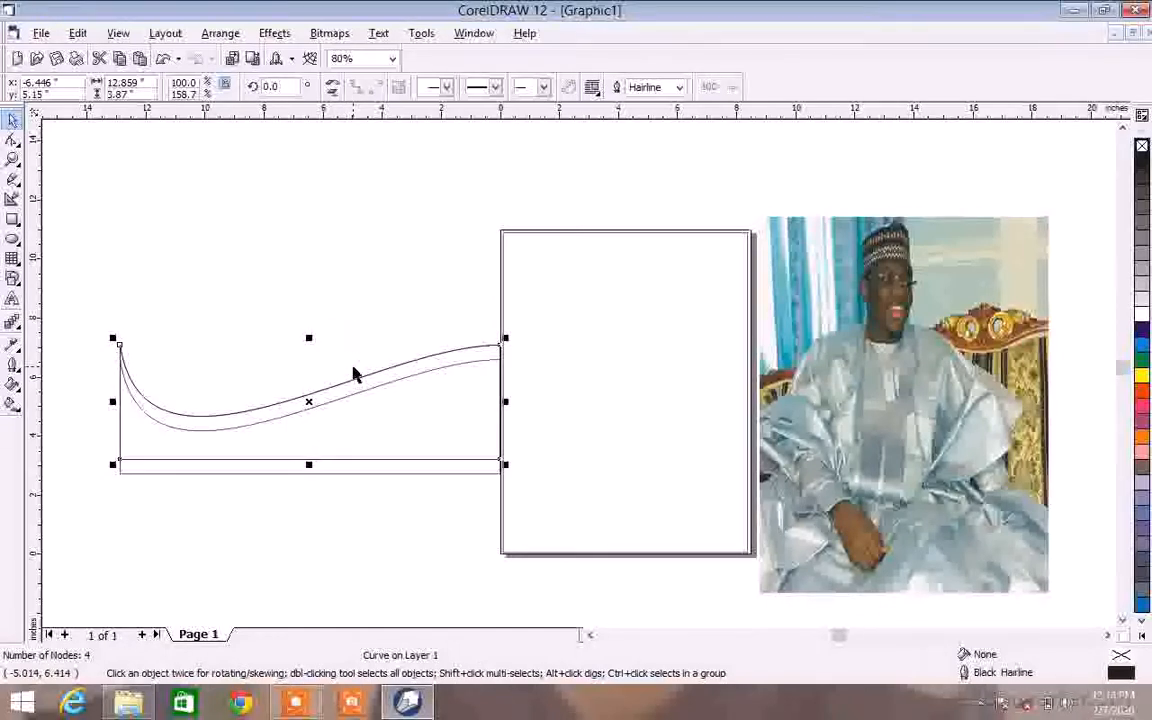
pyautogui.moveTo(303, 400); pyautogui.dragTo(337, 451)
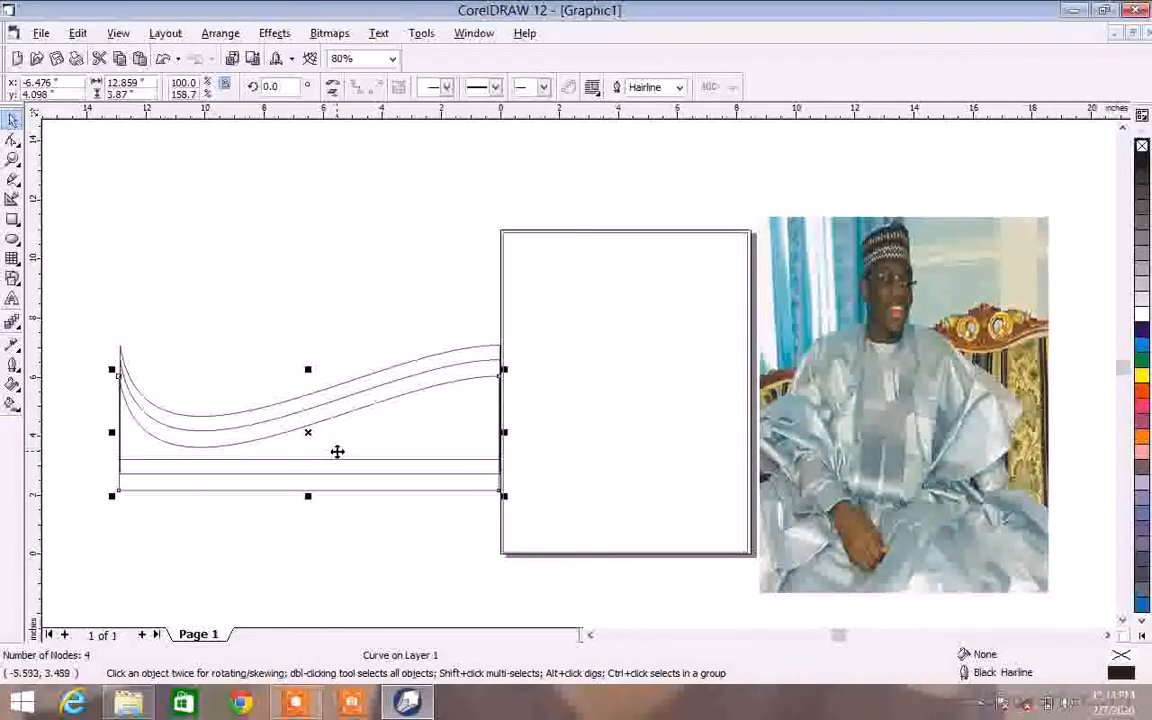
pyautogui.click(488, 293)
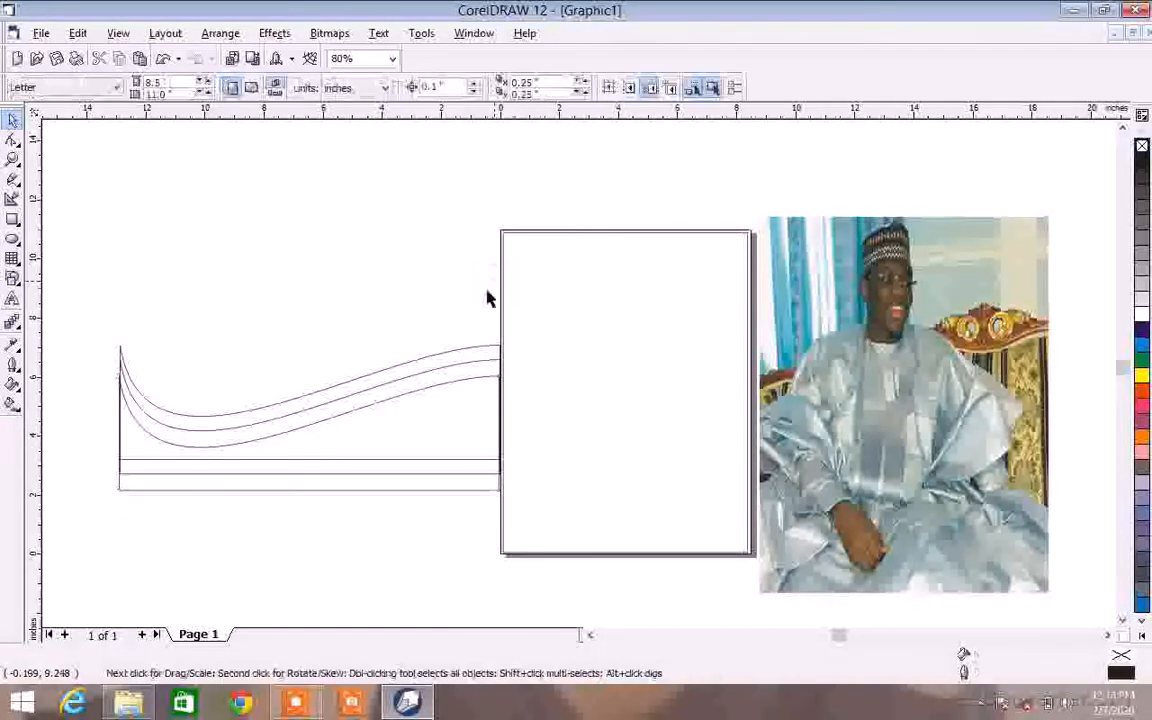
# Step: Fill the uppermost wave shape red, the middle one white and the lowest one green, dismissing the memory warnings
pyautogui.click(428, 364)
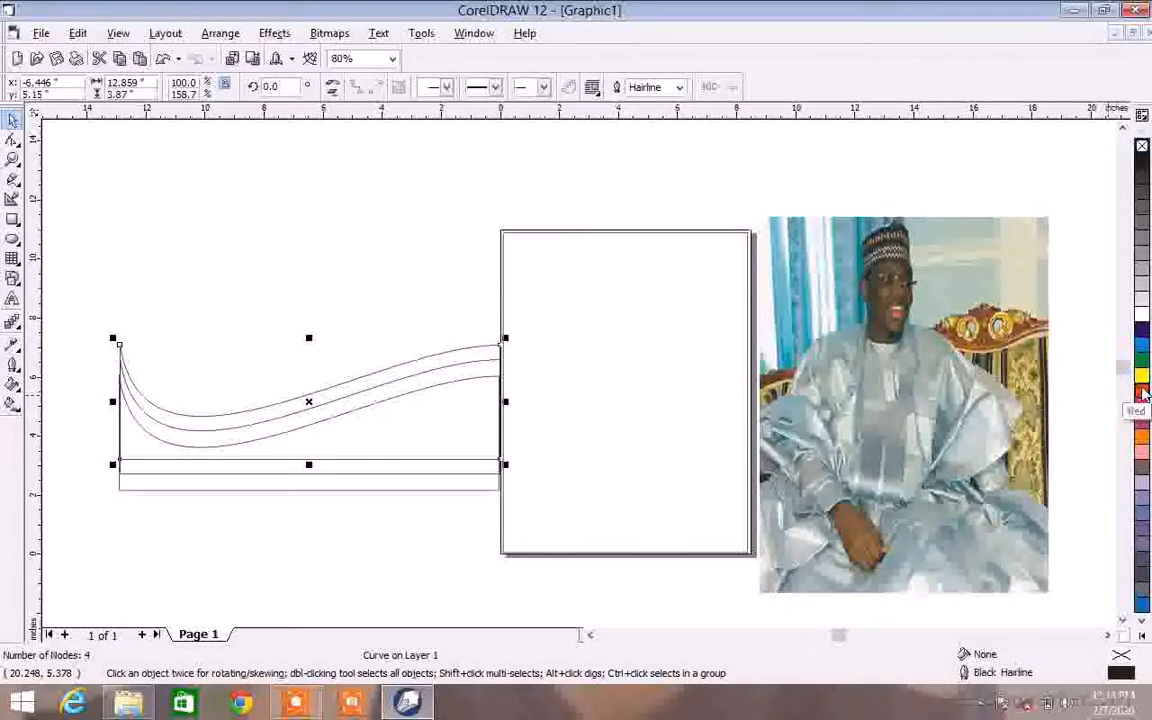
pyautogui.click(1142, 391)
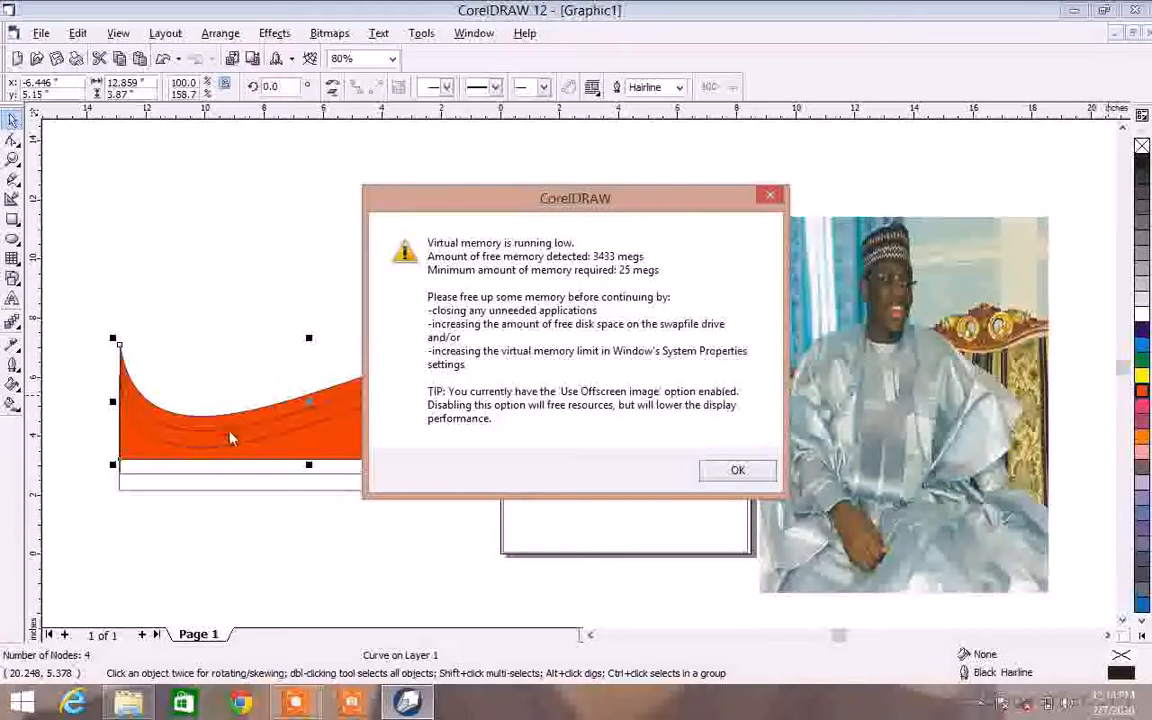
pyautogui.click(737, 470)
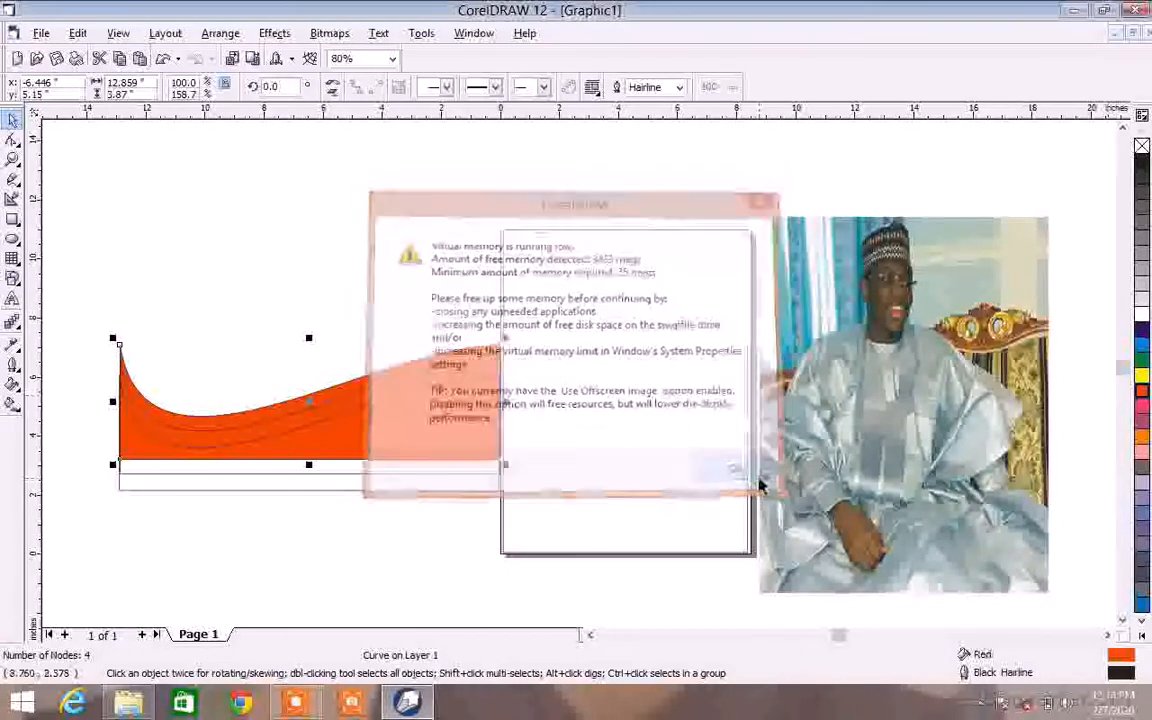
pyautogui.click(378, 392)
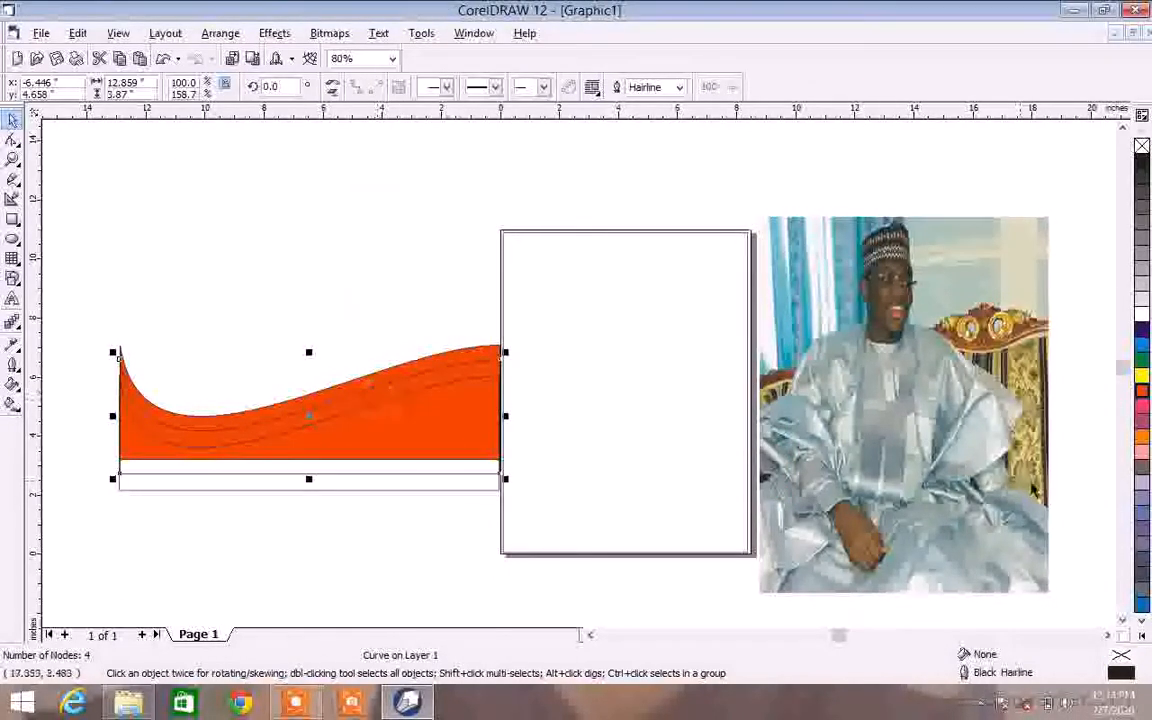
pyautogui.click(1142, 316)
pyautogui.click(418, 432)
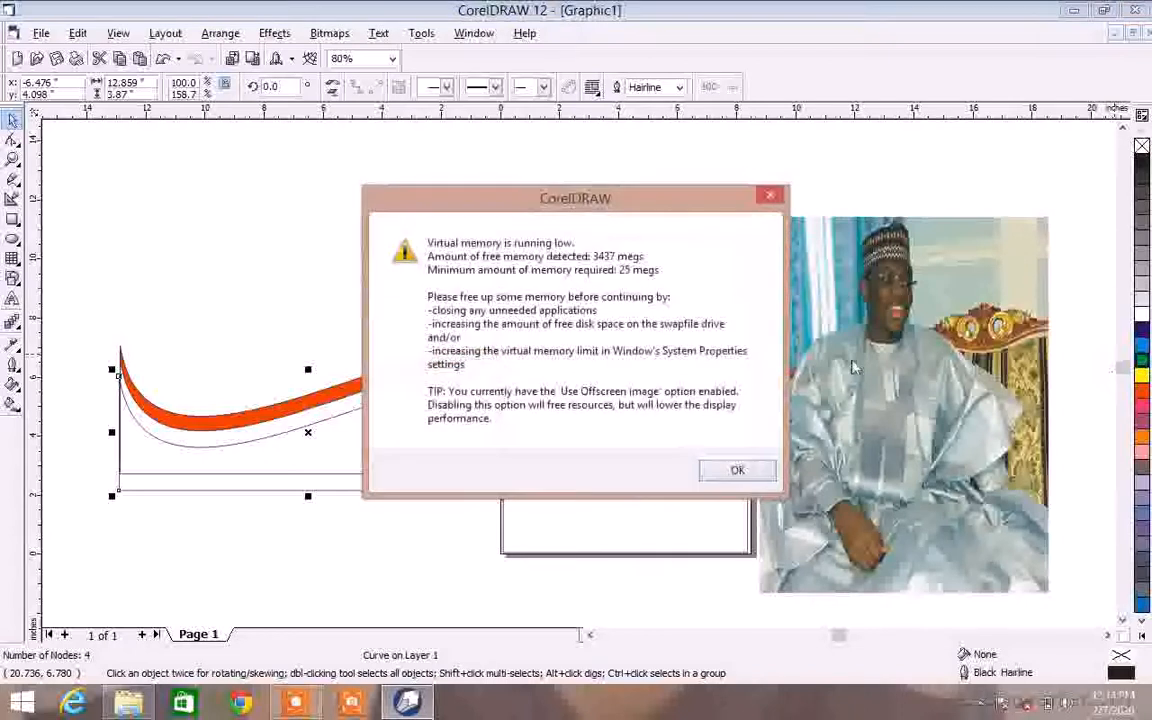
pyautogui.click(710, 474)
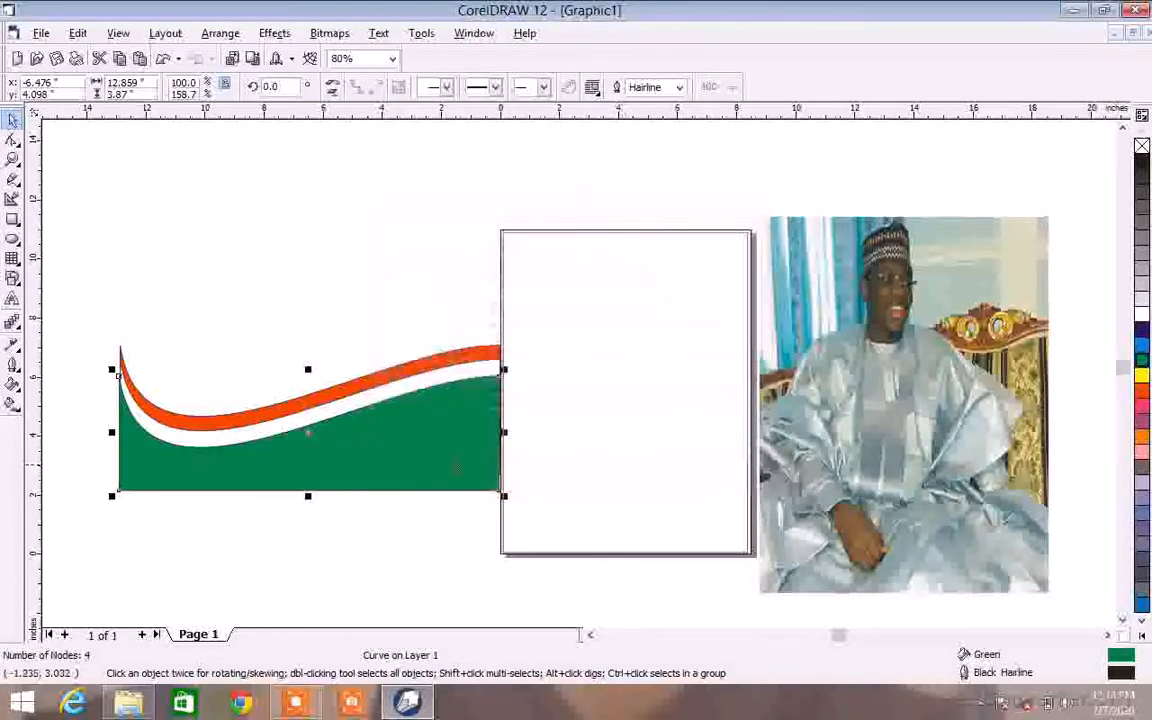
pyautogui.click(127, 315)
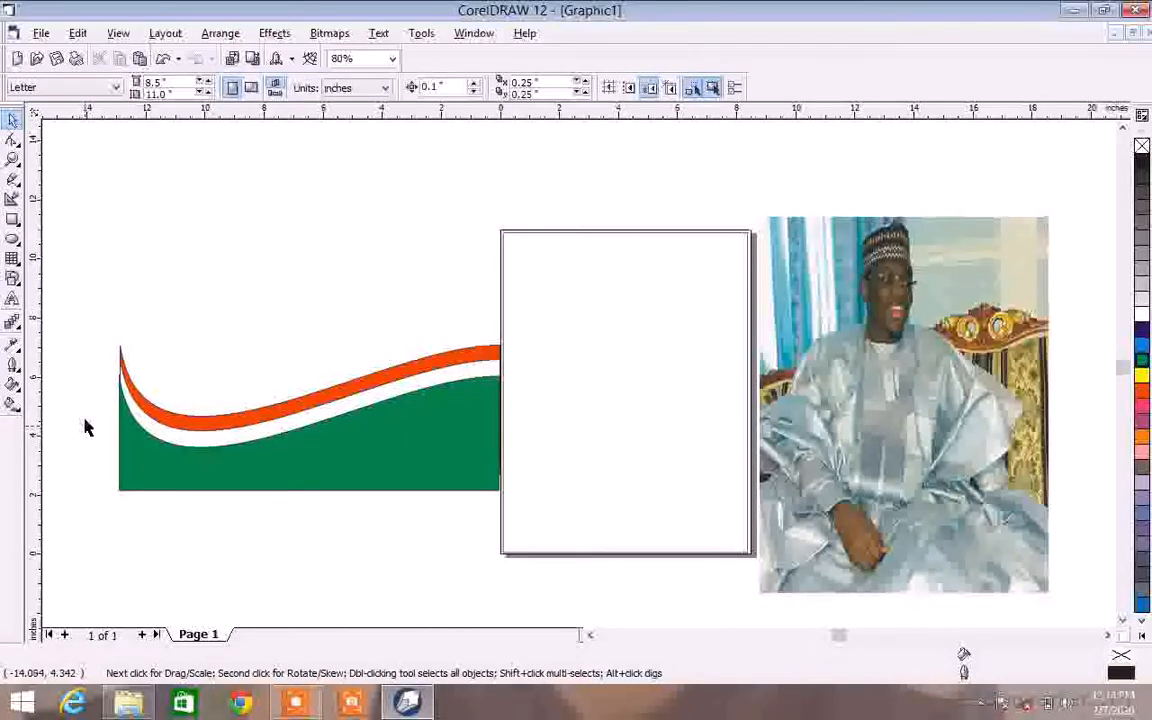
# Step: Move the three waves over the page, flip them upside down at about 3.81 inches high and place them across its upper edge
pyautogui.moveTo(82, 312); pyautogui.dragTo(517, 511)
pyautogui.moveTo(318, 447); pyautogui.dragTo(720, 347)
pyautogui.moveTo(726, 344); pyautogui.dragTo(483, 352)
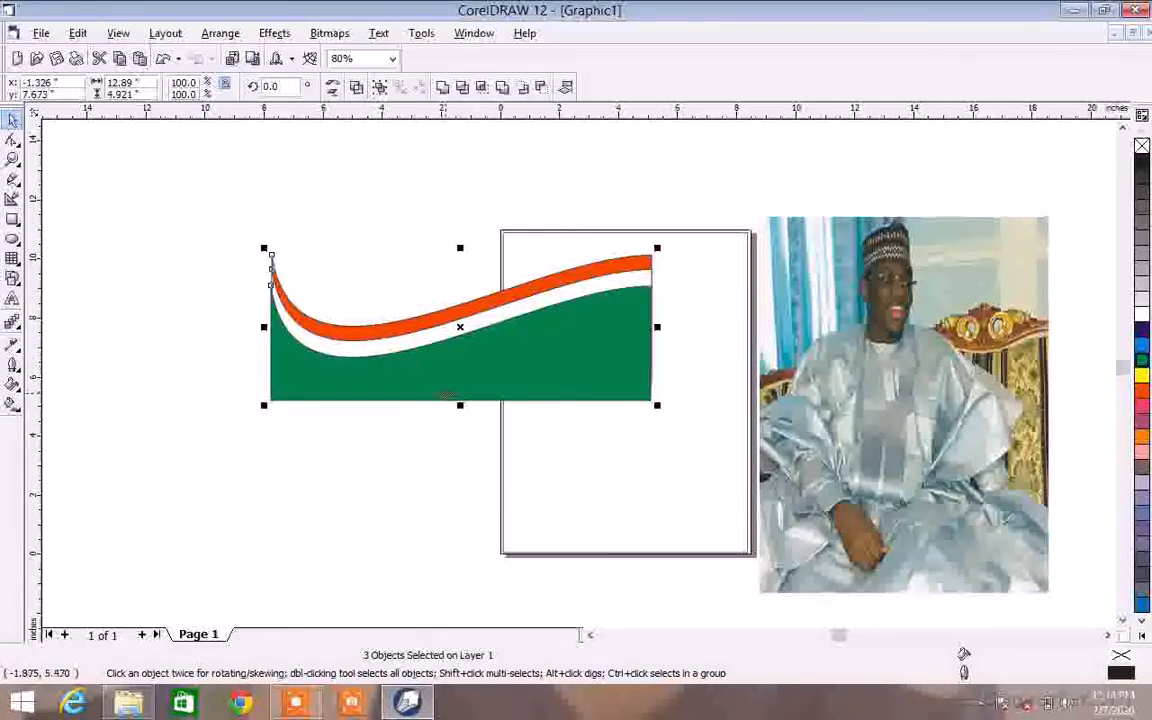
pyautogui.moveTo(460, 405); pyautogui.dragTo(522, 145)
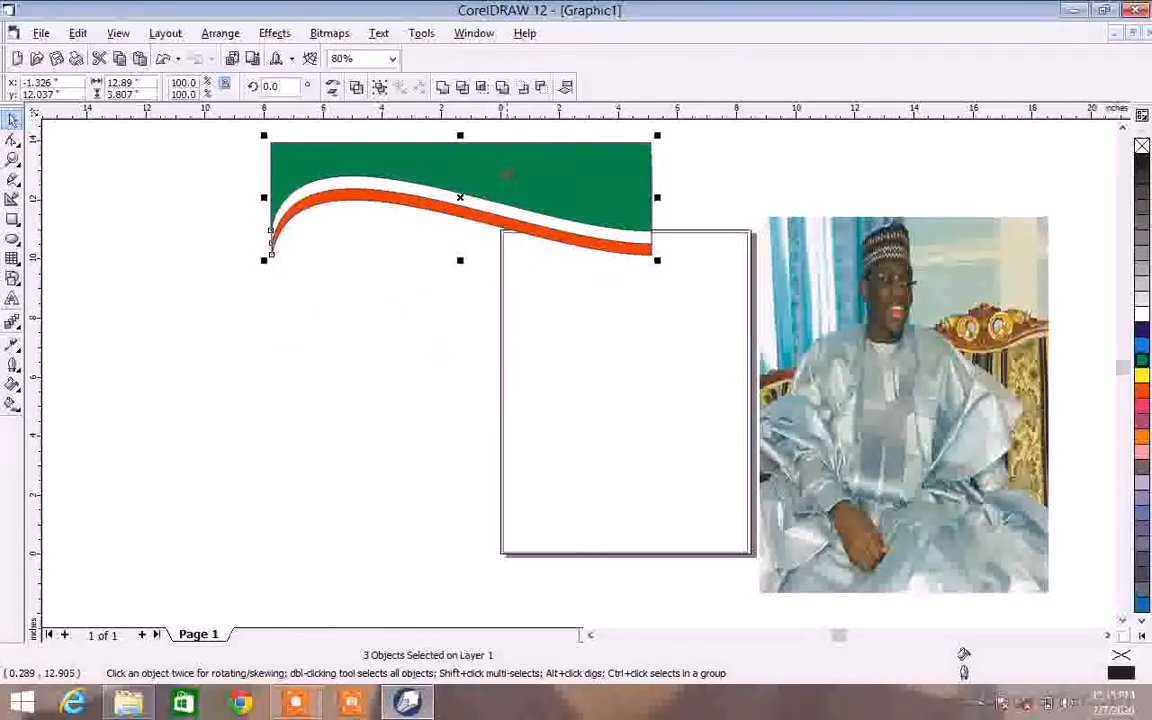
pyautogui.moveTo(540, 192); pyautogui.dragTo(682, 253)
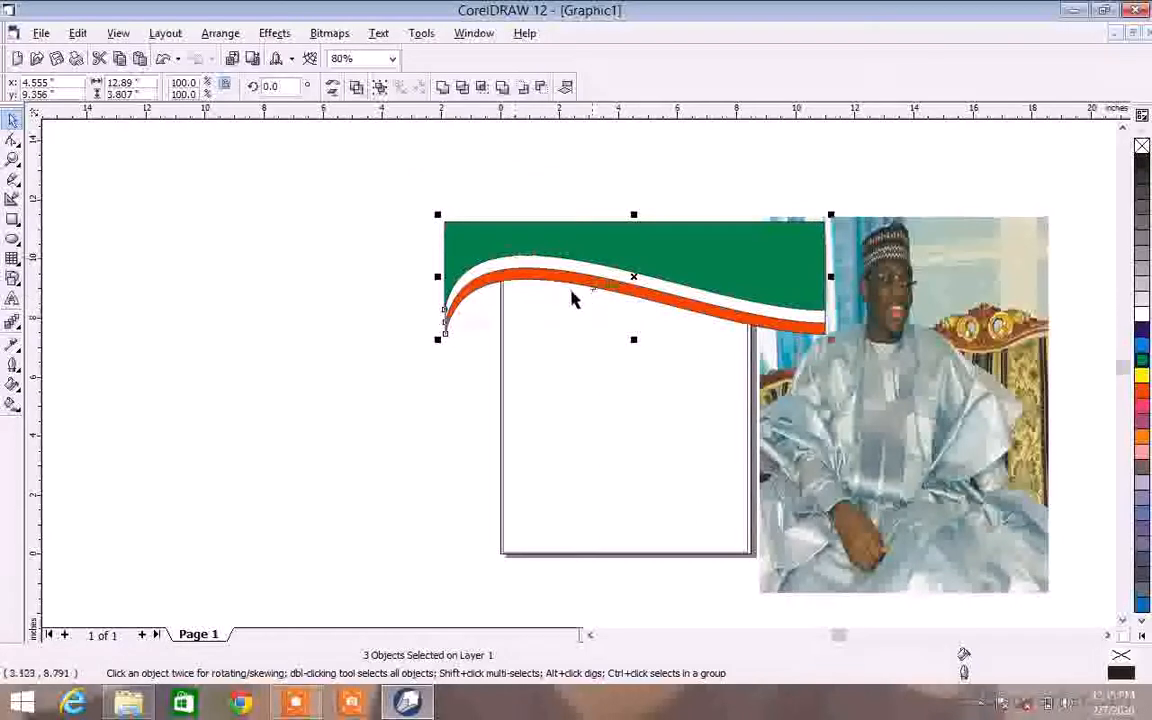
# Step: PowerClip the three wave shapes inside the page's border rectangle and dismiss the memory warning
pyautogui.click(936, 424)
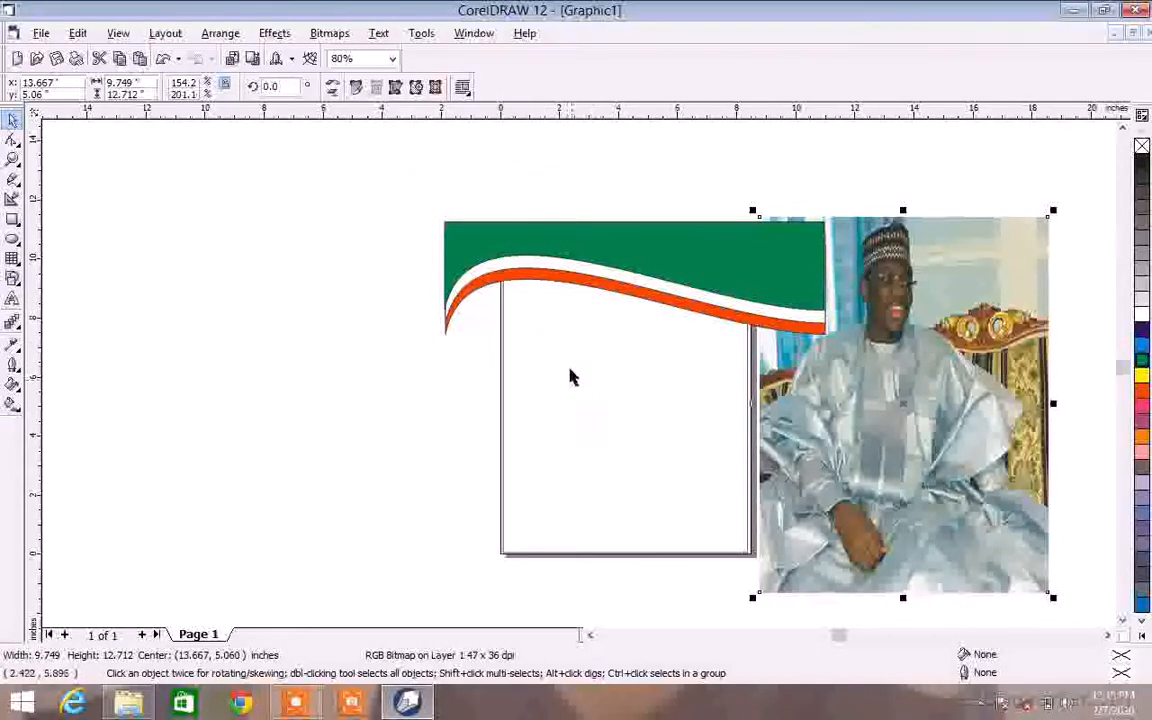
pyautogui.click(527, 379)
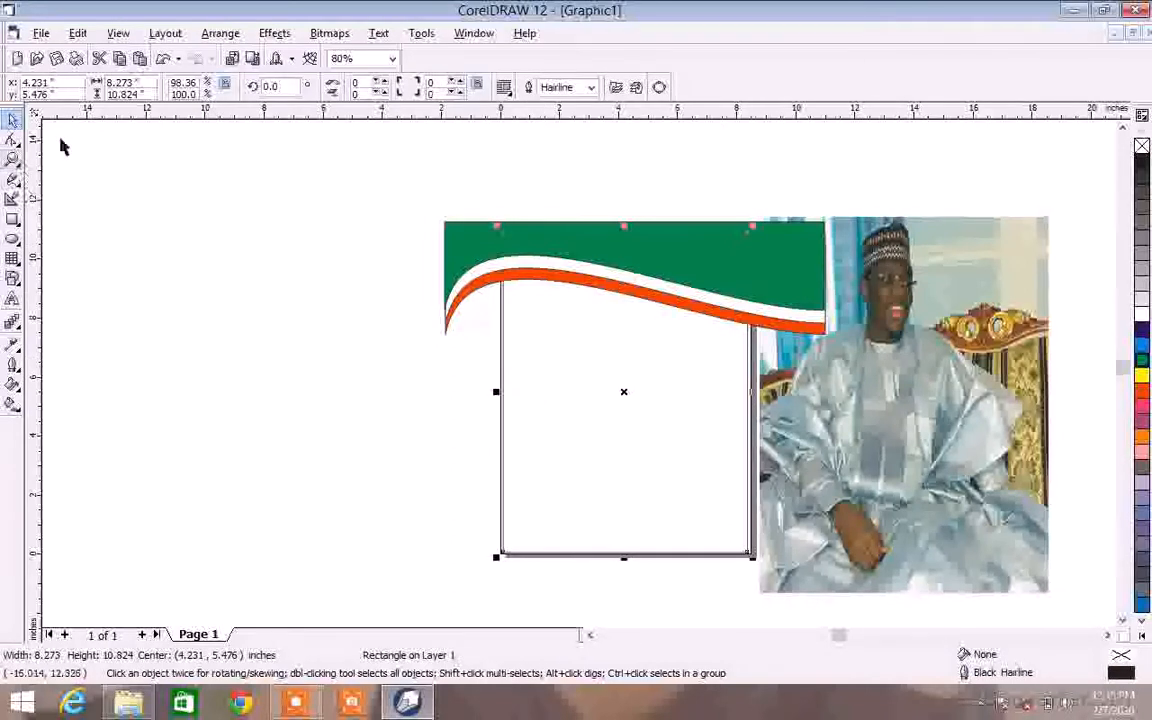
pyautogui.moveTo(356, 177); pyautogui.dragTo(866, 378)
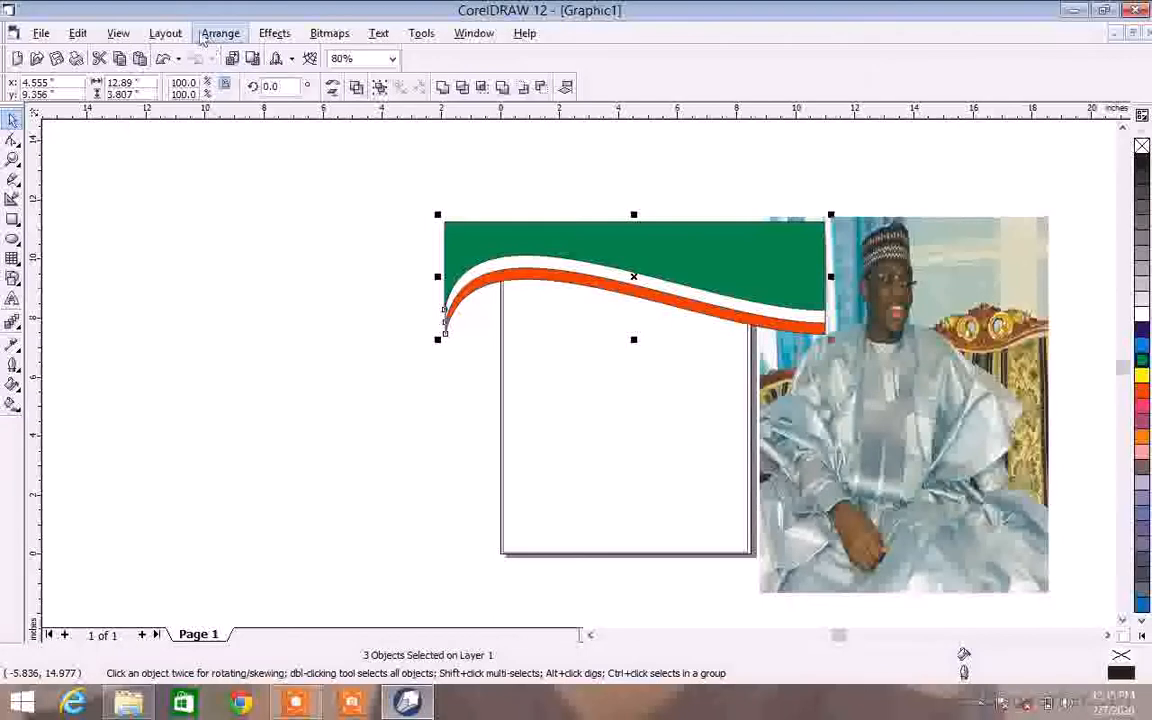
pyautogui.click(275, 33)
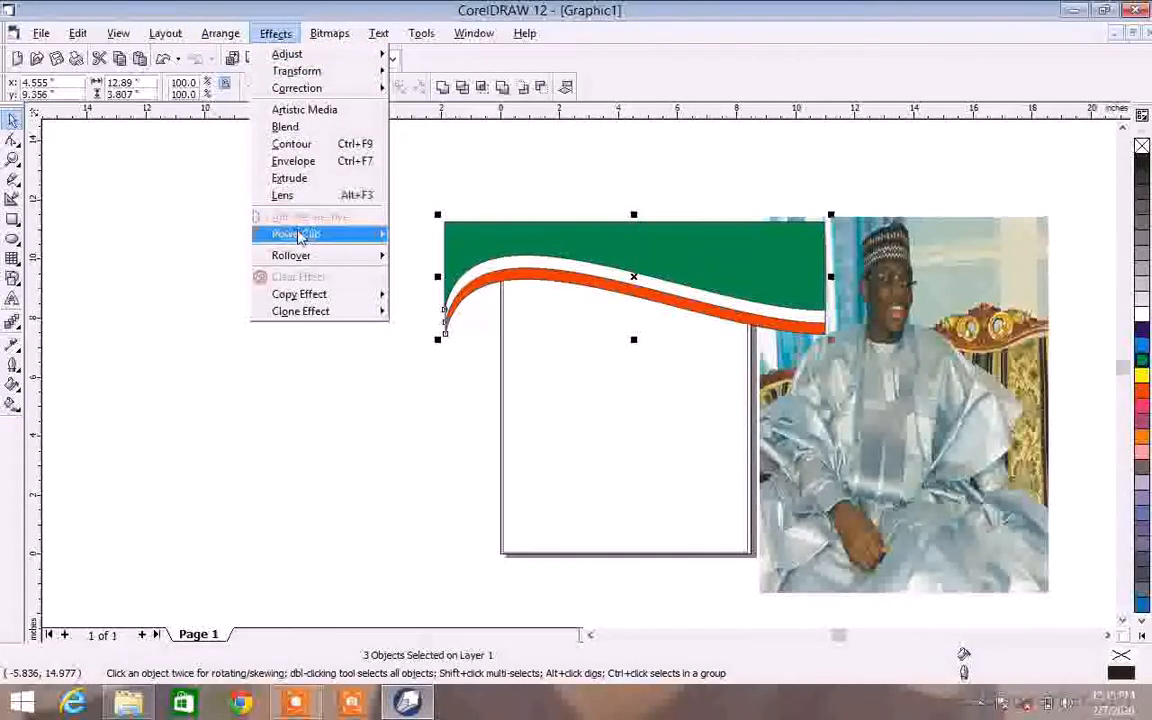
pyautogui.moveTo(298, 233)
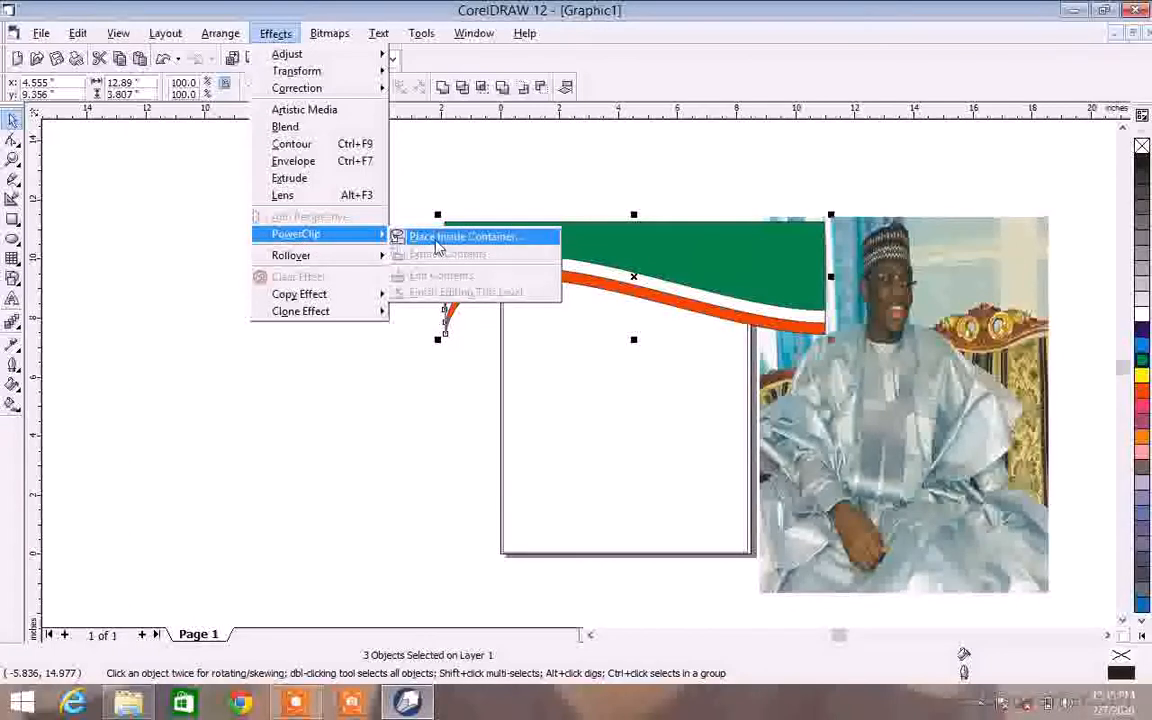
pyautogui.click(437, 244)
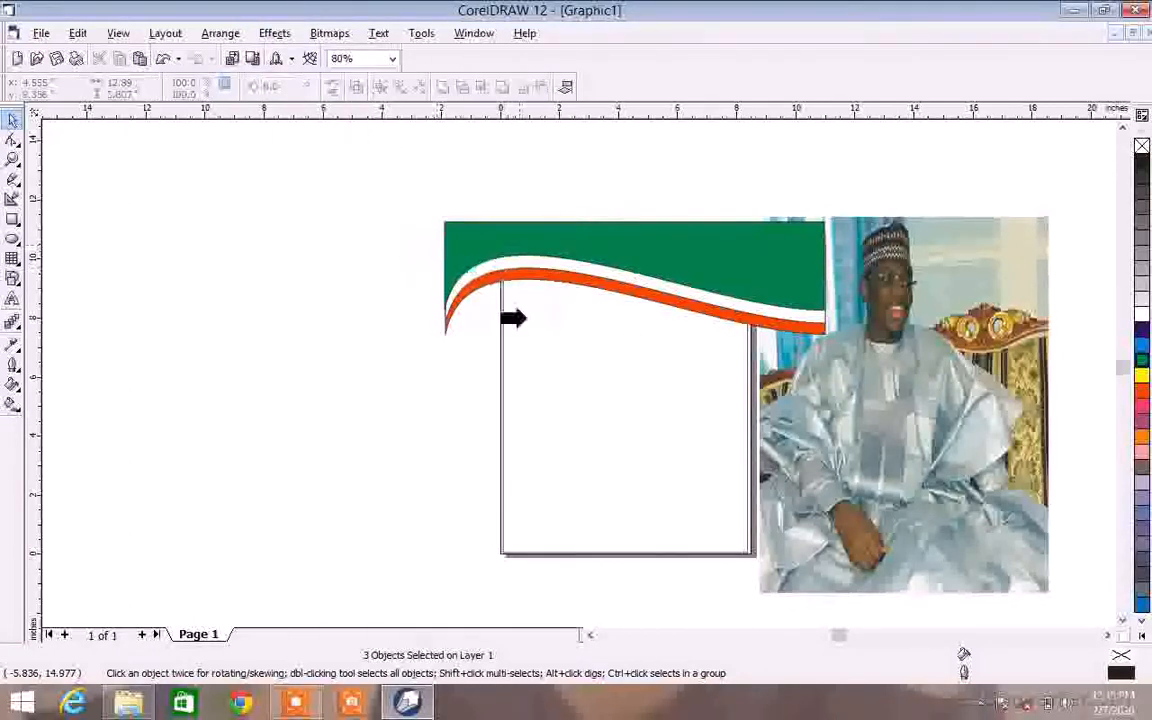
pyautogui.click(520, 320)
pyautogui.click(716, 480)
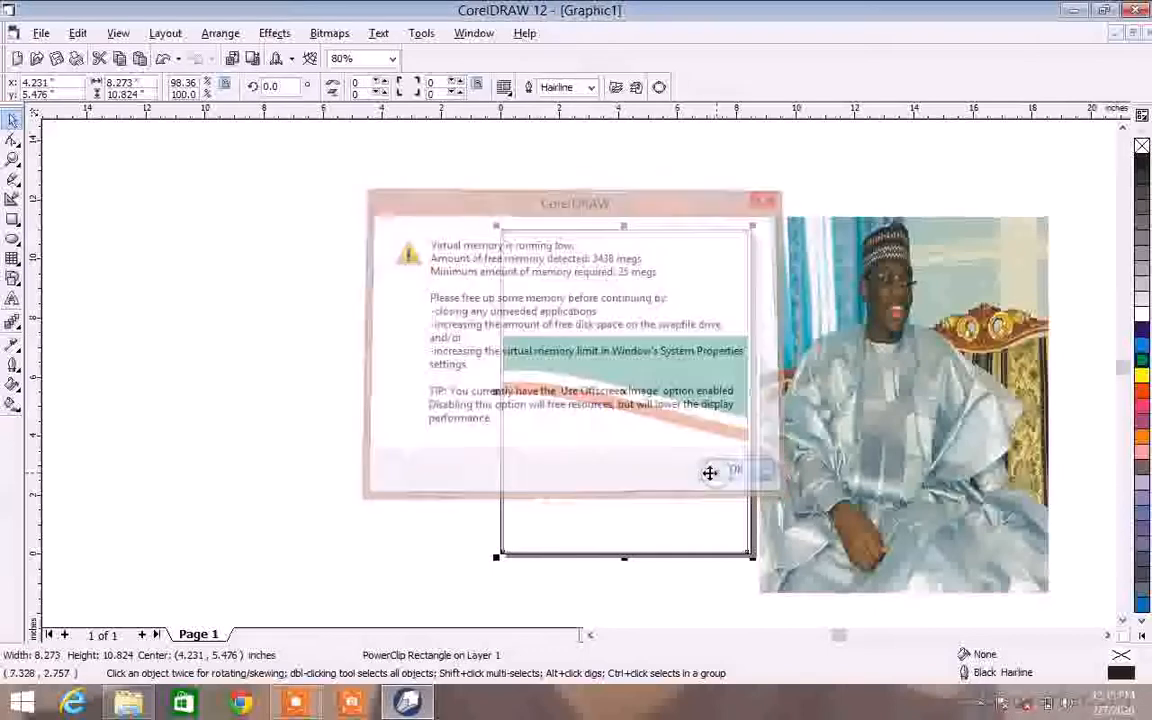
# Step: Edit the border rectangle's PowerClip contents and move the three waves up to cover the upper edge of the frame
pyautogui.rightClick(586, 386)
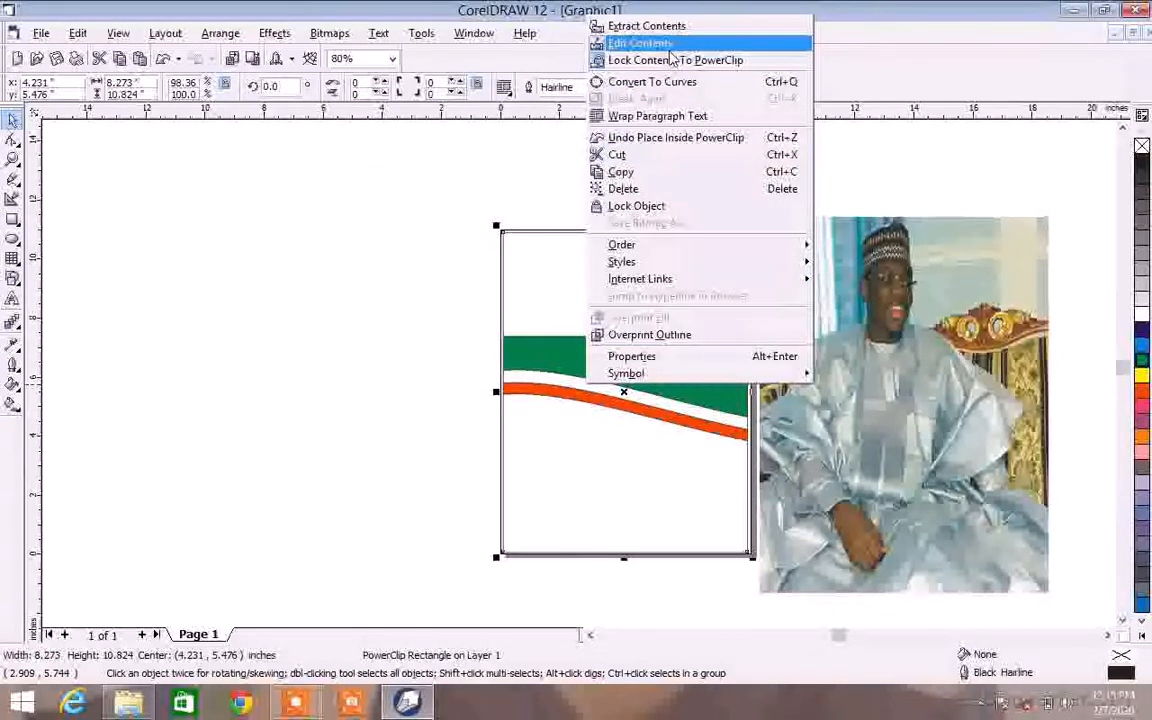
pyautogui.click(671, 45)
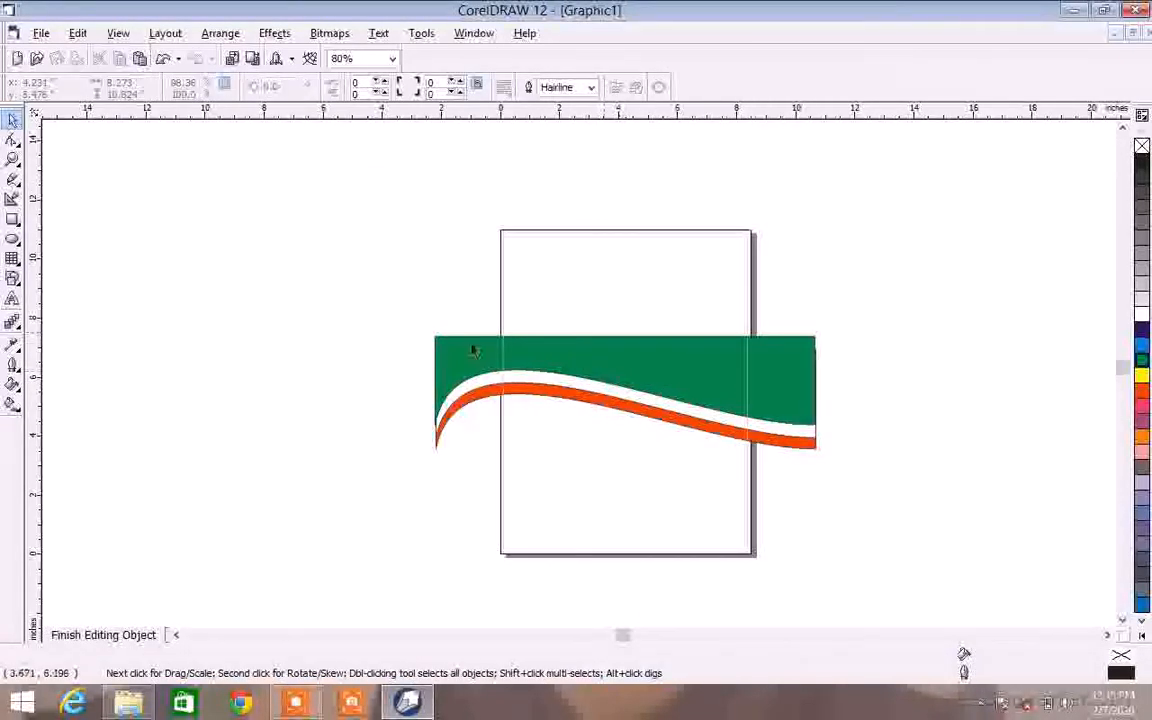
pyautogui.moveTo(427, 301); pyautogui.dragTo(874, 490)
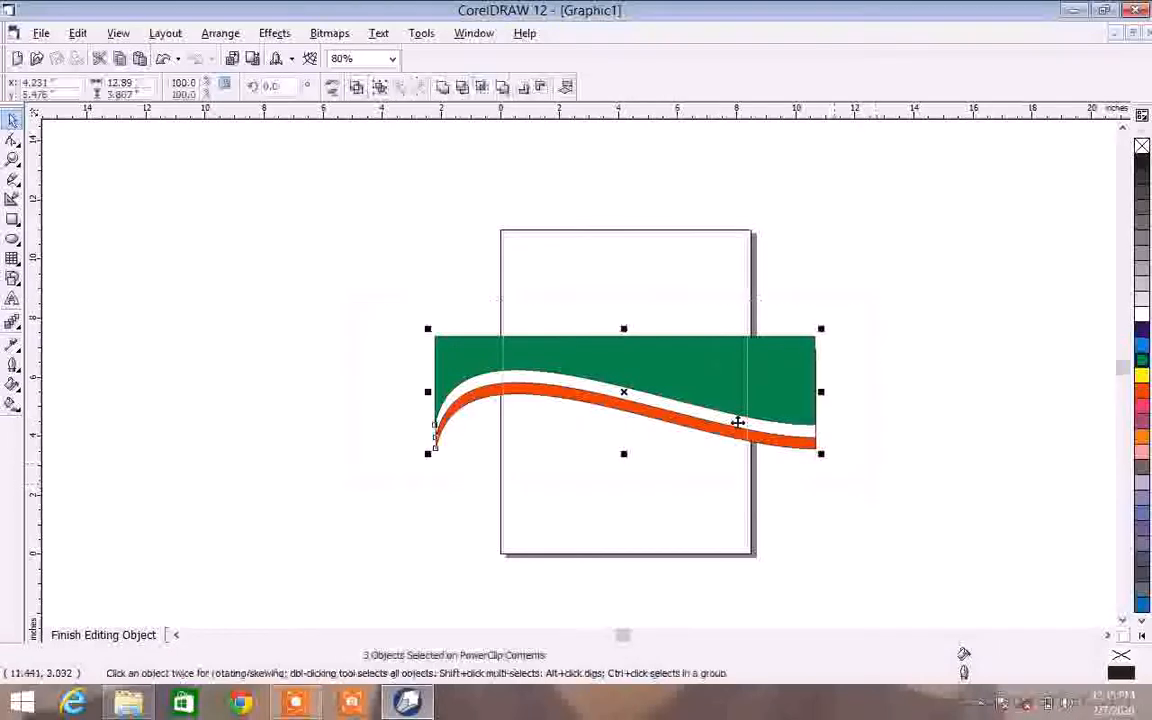
pyautogui.moveTo(652, 405); pyautogui.dragTo(649, 285)
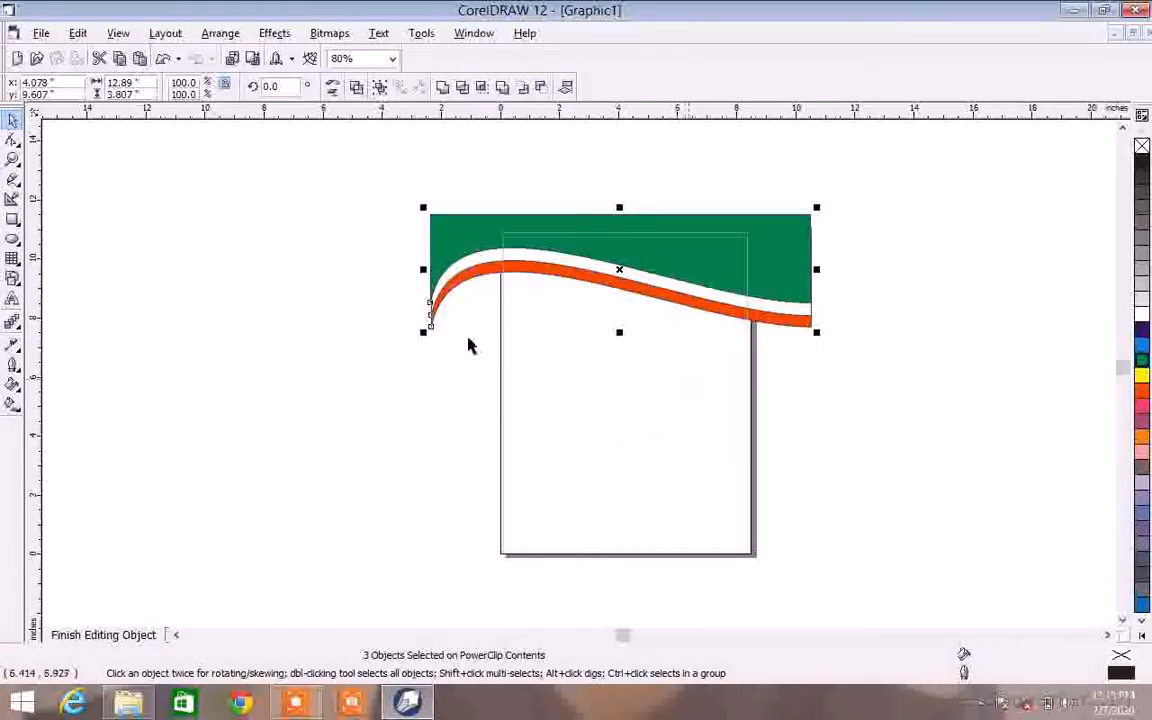
pyautogui.click(240, 339)
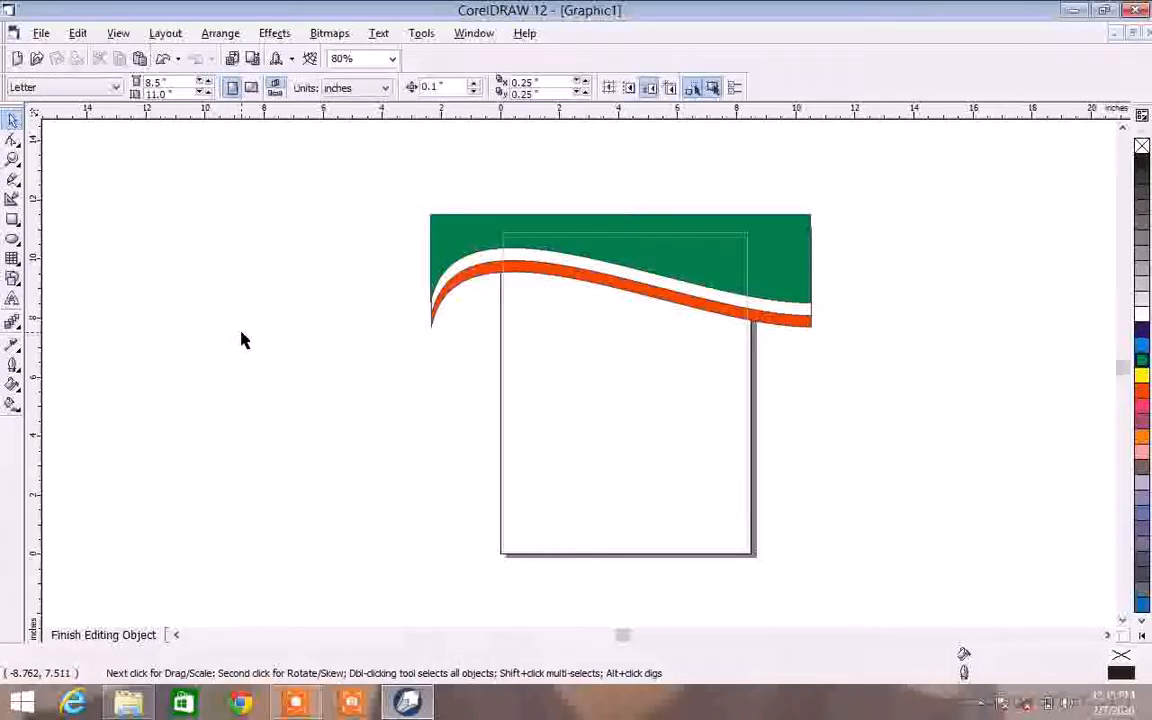
pyautogui.rightClick(594, 339)
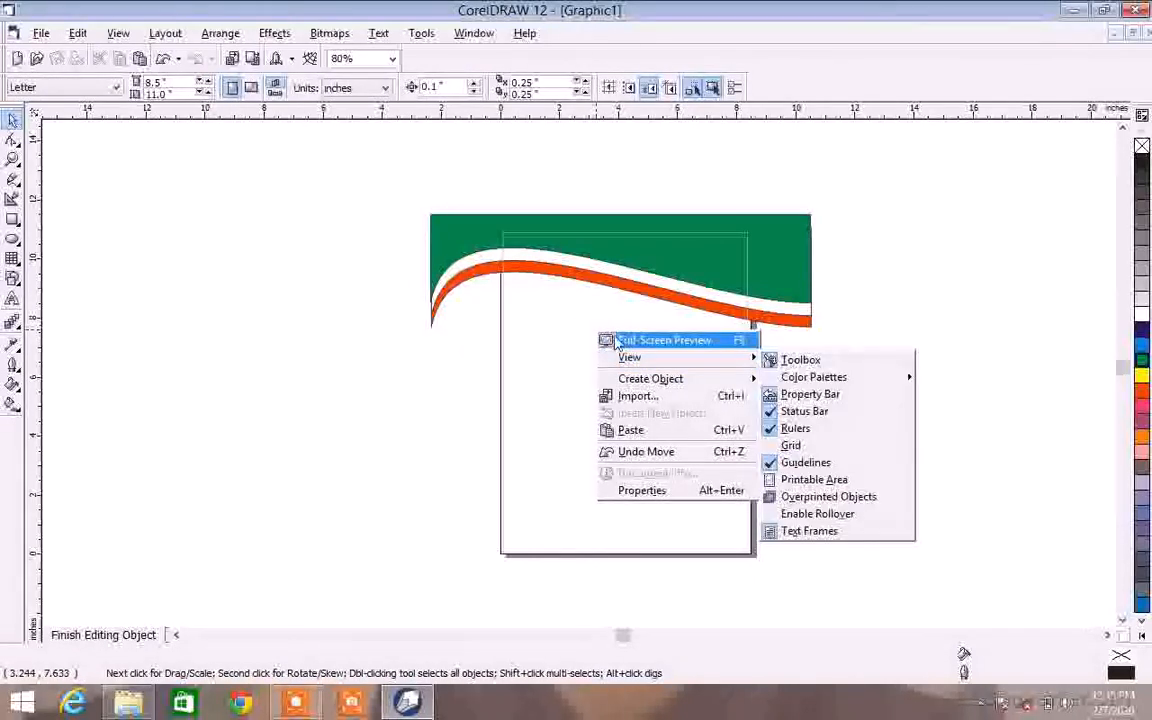
pyautogui.click(617, 341)
pyautogui.click(598, 340)
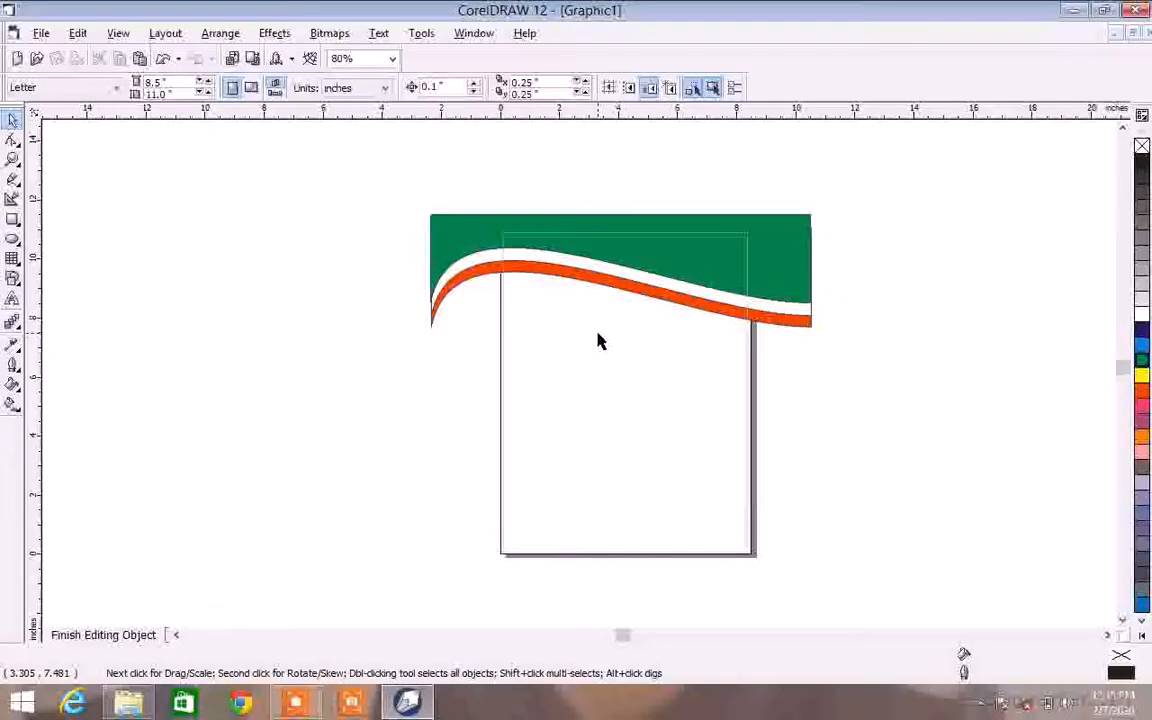
pyautogui.rightClick(598, 340)
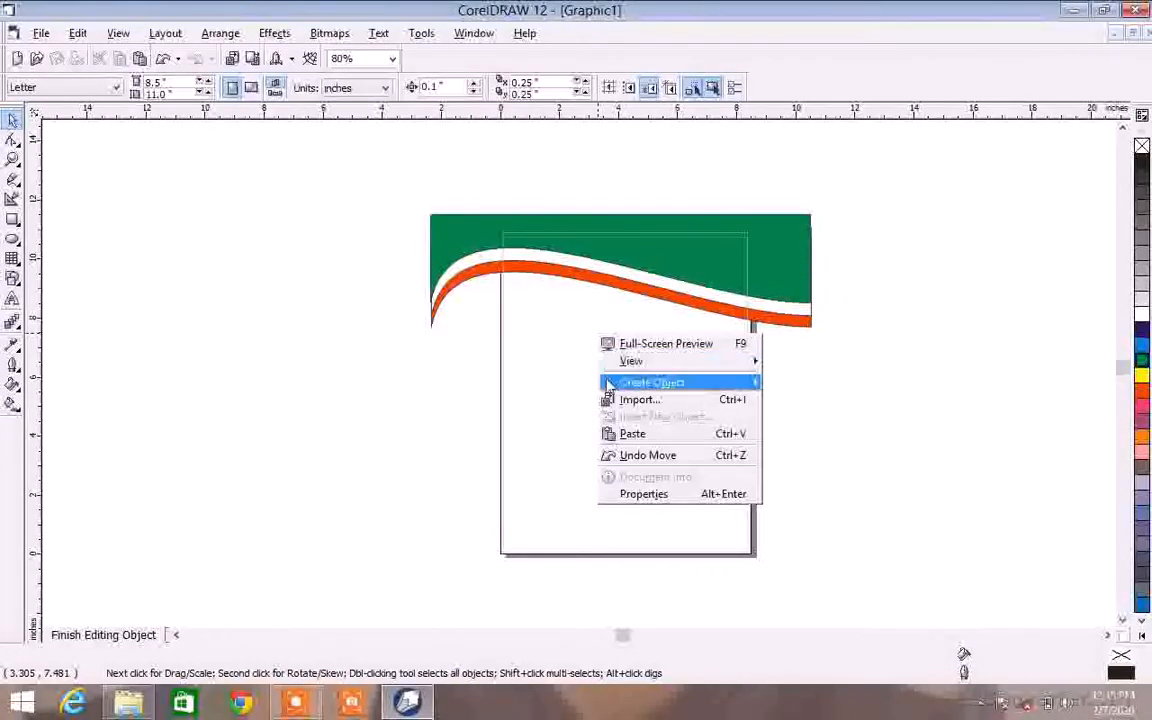
pyautogui.click(517, 290)
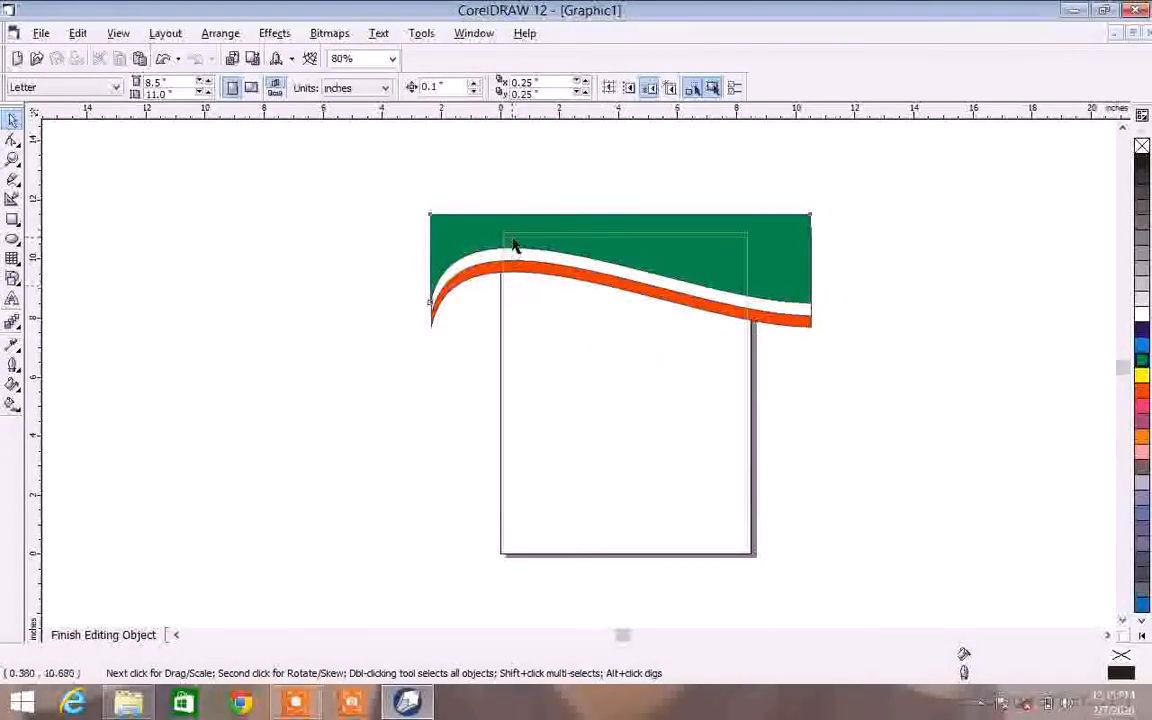
pyautogui.click(513, 245)
pyautogui.rightClick(518, 339)
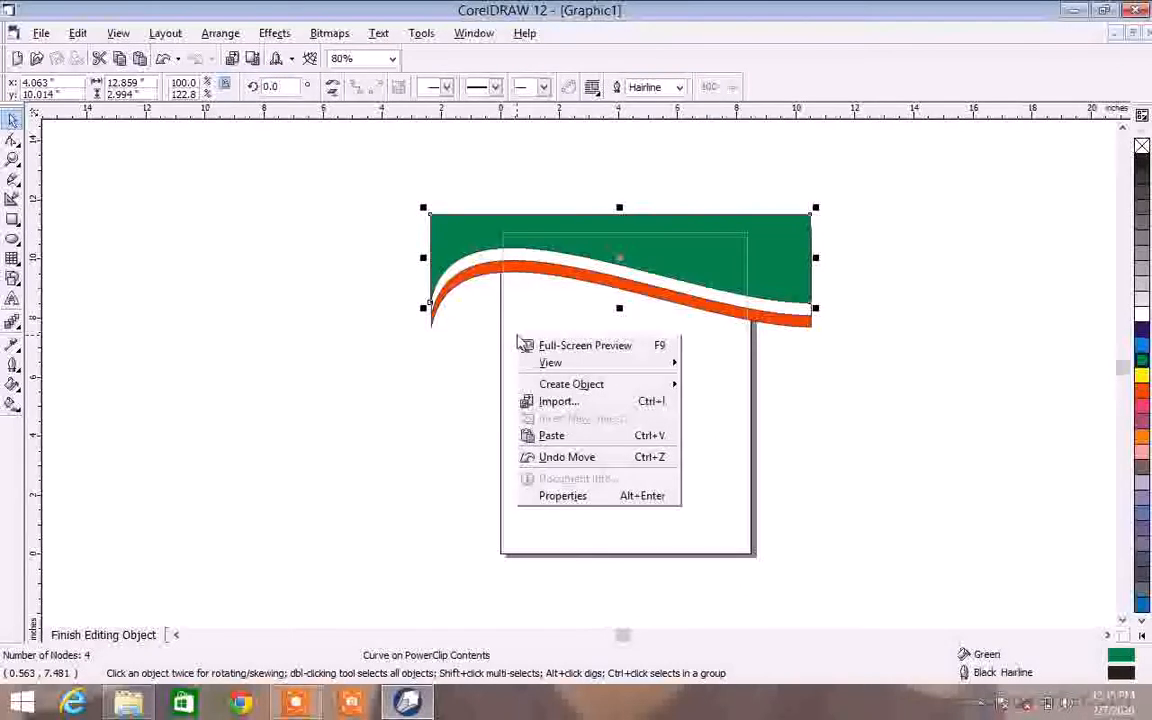
pyautogui.click(476, 342)
# Step: Finish editing the wave contents of the PowerClip, dismiss the memory warning and deselect the frame
pyautogui.moveTo(318, 157); pyautogui.dragTo(872, 450)
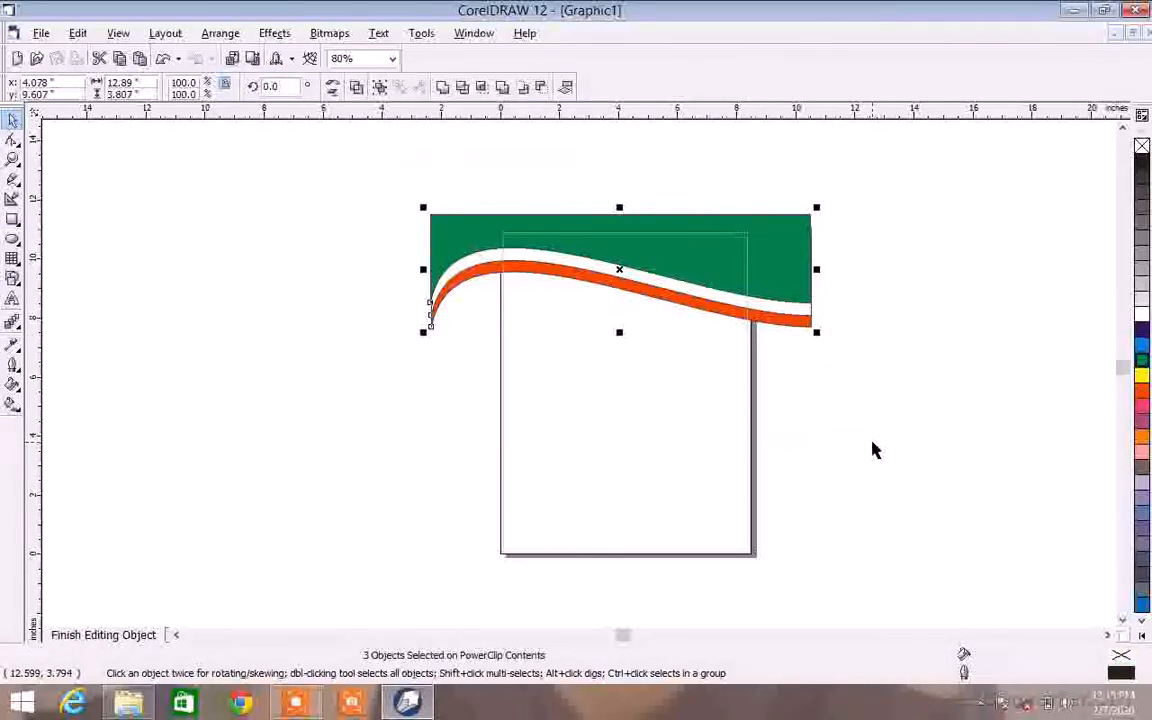
pyautogui.rightClick(699, 237)
pyautogui.click(733, 251)
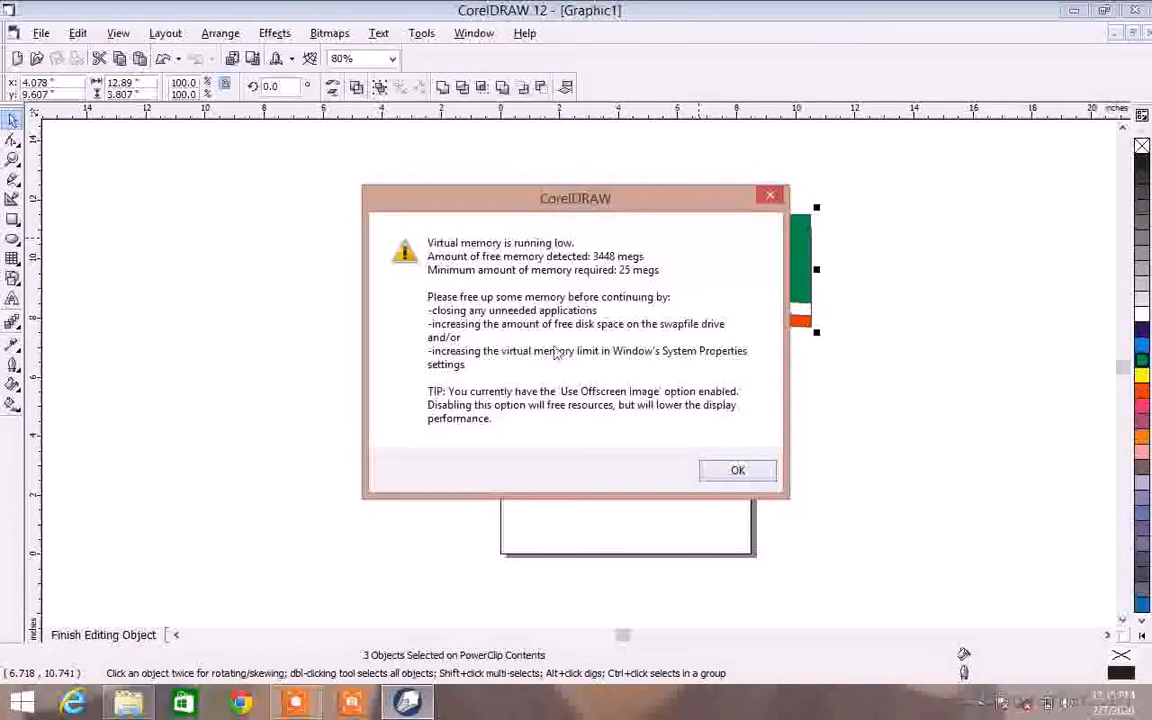
pyautogui.click(716, 467)
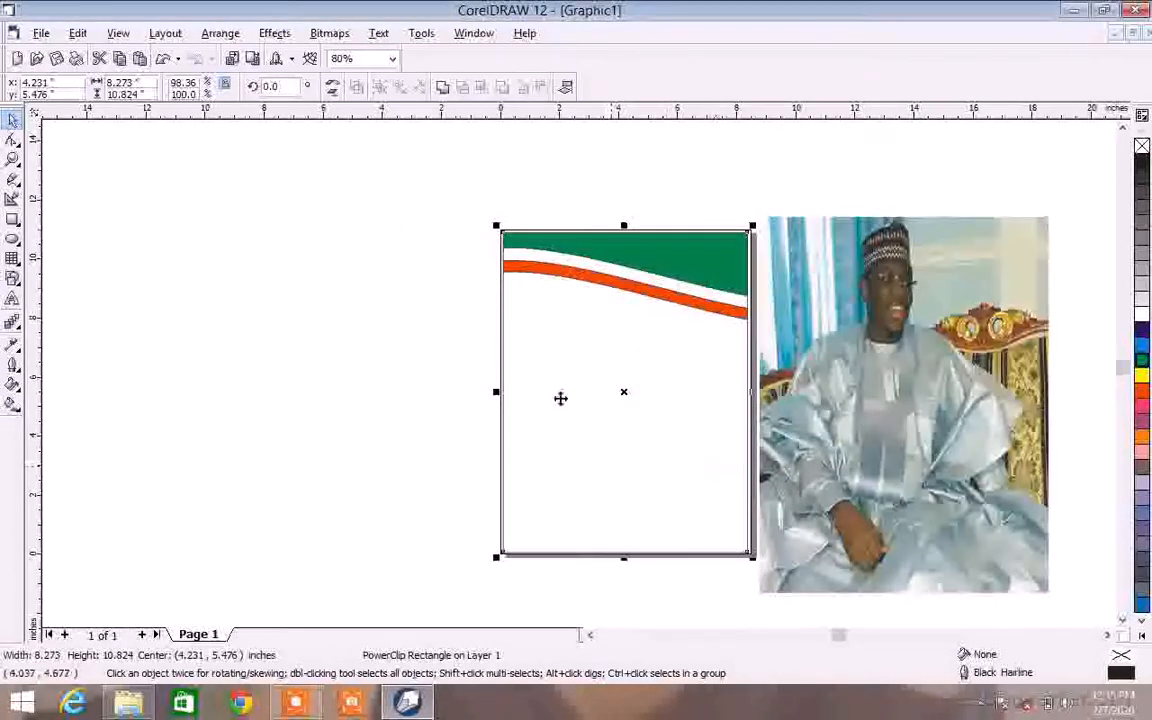
pyautogui.click(239, 287)
# Step: Move the portrait photo partly over the page and PowerClip it inside the border rectangle
pyautogui.moveTo(939, 400); pyautogui.dragTo(822, 384)
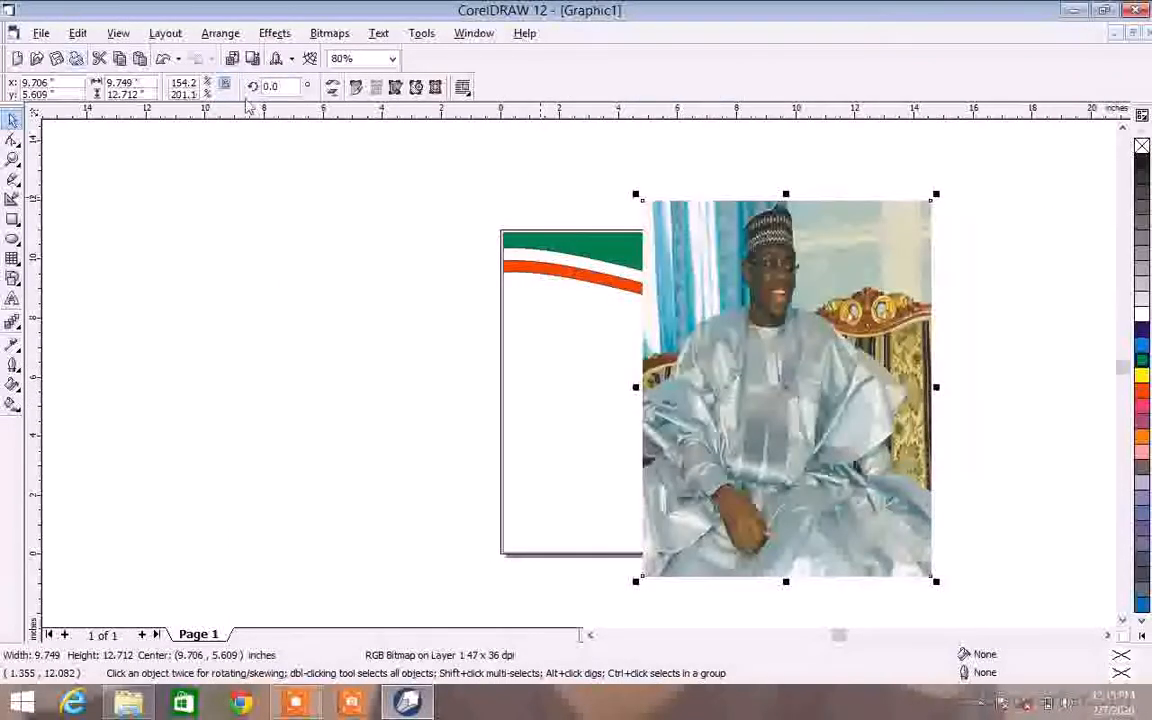
pyautogui.click(273, 38)
pyautogui.moveTo(328, 40)
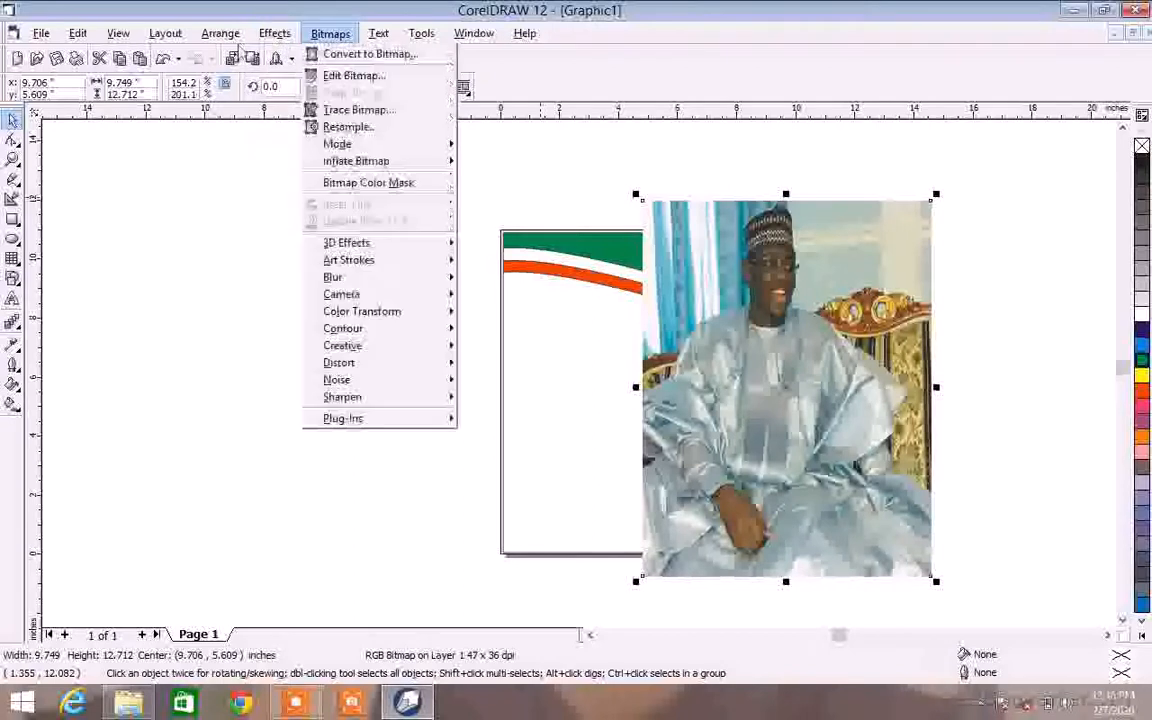
pyautogui.moveTo(275, 33)
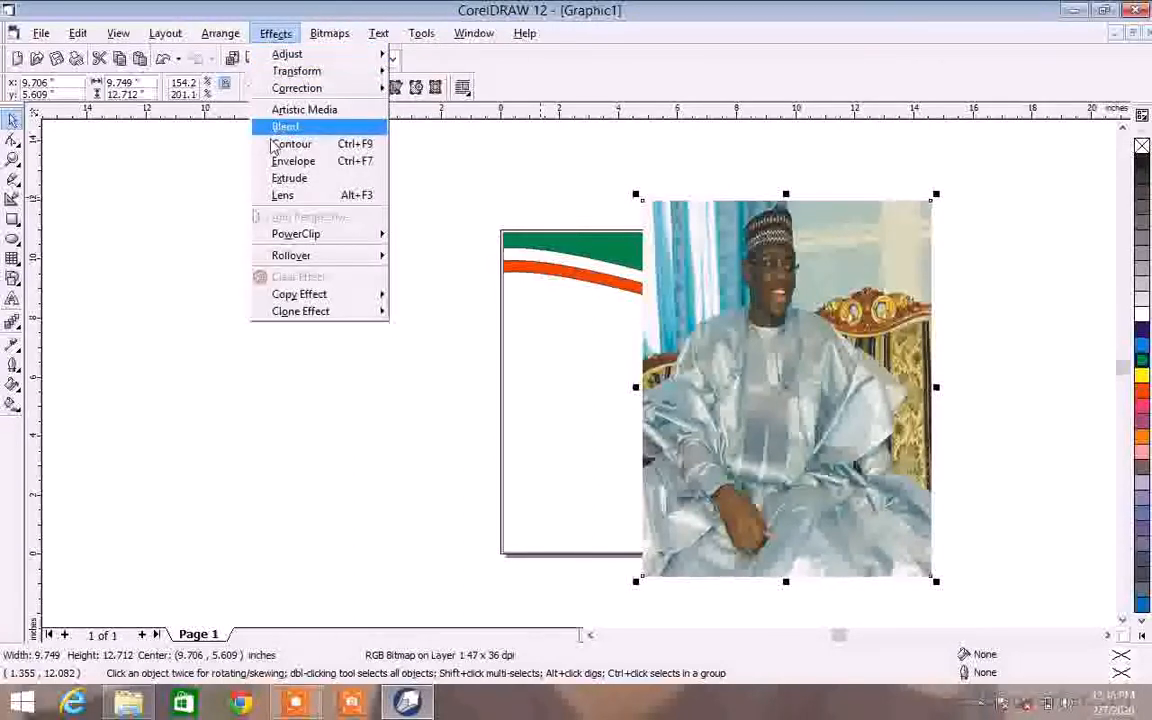
pyautogui.moveTo(300, 234)
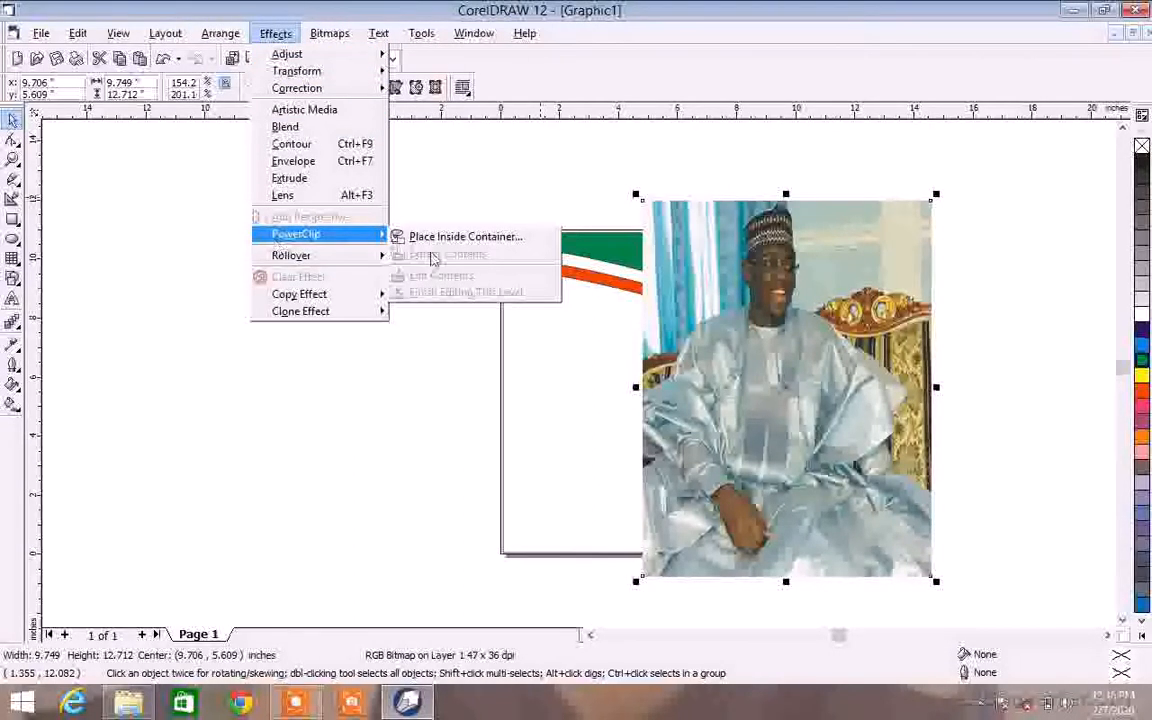
pyautogui.click(450, 236)
pyautogui.click(553, 321)
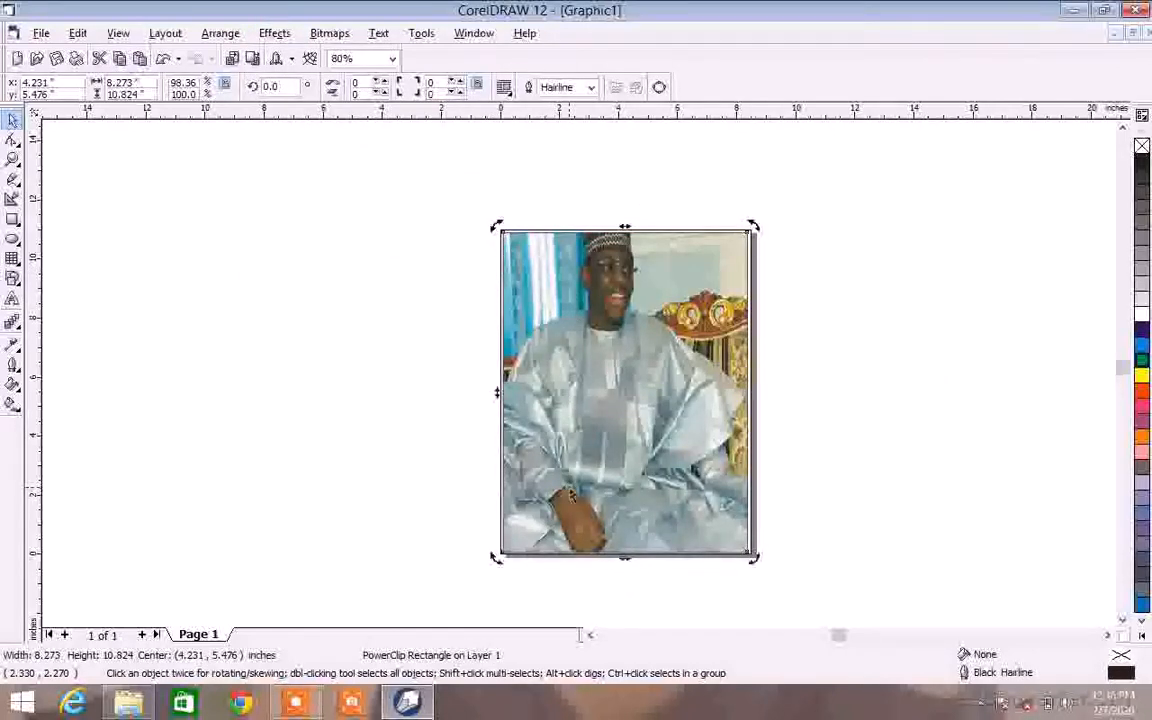
# Step: Edit the border rectangle's PowerClip contents, move the portrait photo down and stretch it to about 11.1 inches wide, dismissing the memory warnings
pyautogui.rightClick(633, 298)
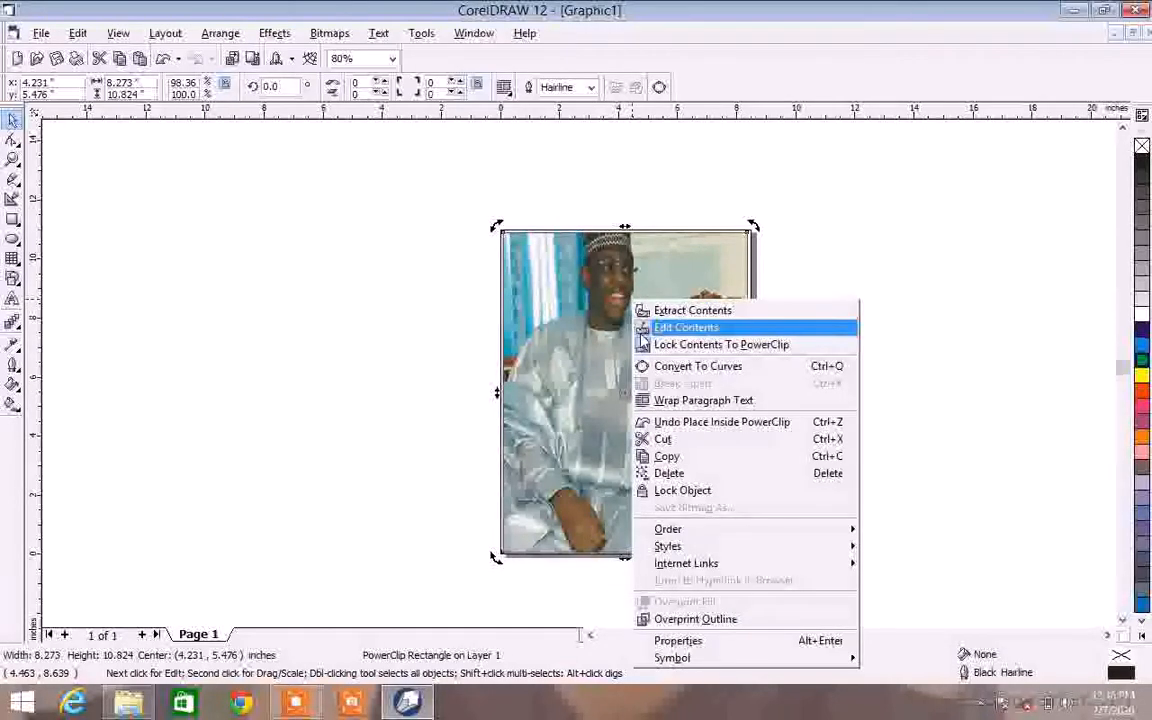
pyautogui.click(686, 327)
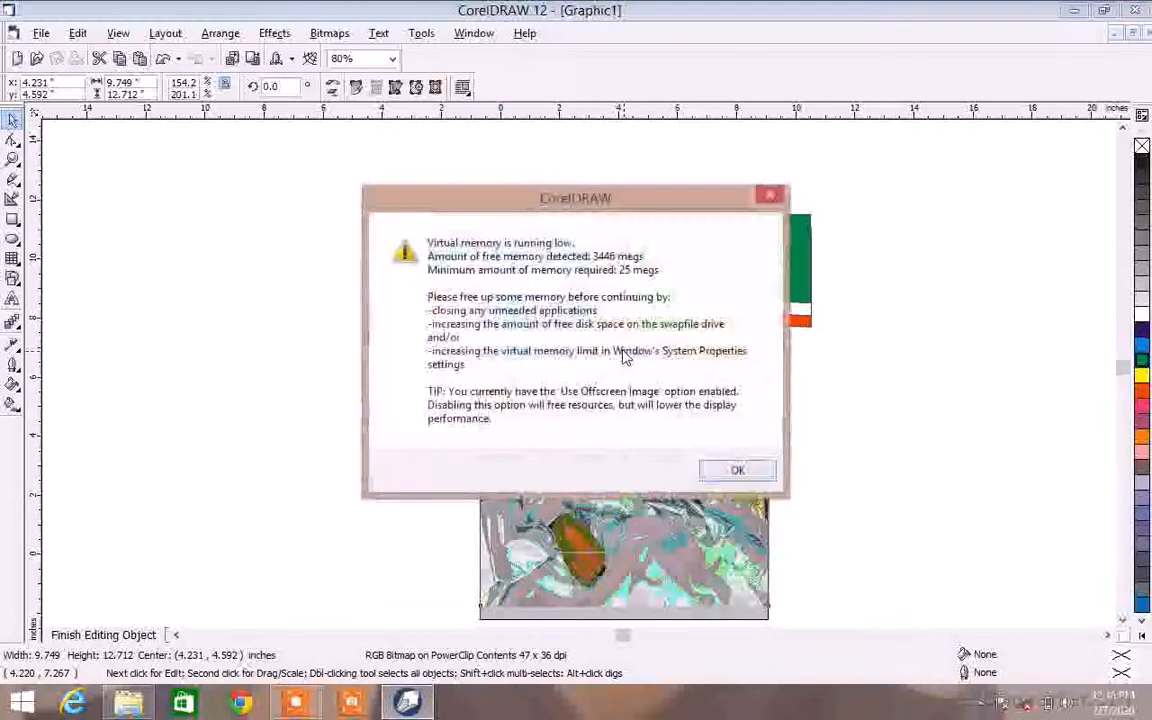
pyautogui.click(752, 478)
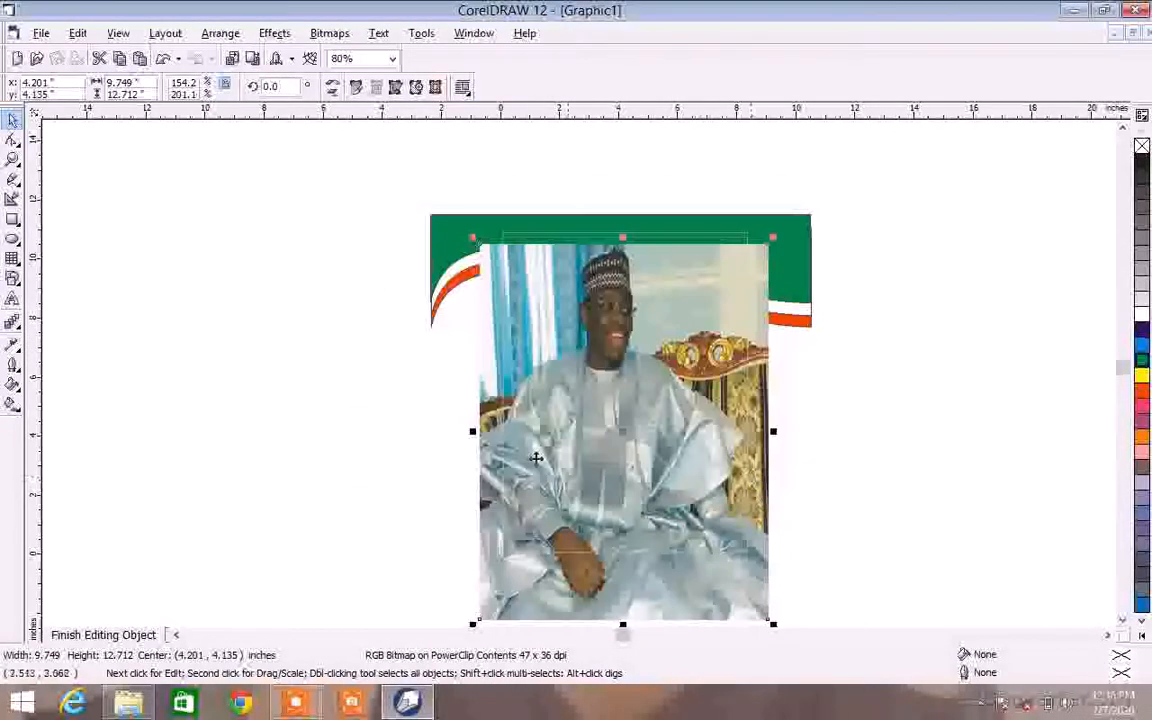
pyautogui.moveTo(472, 431); pyautogui.dragTo(440, 431)
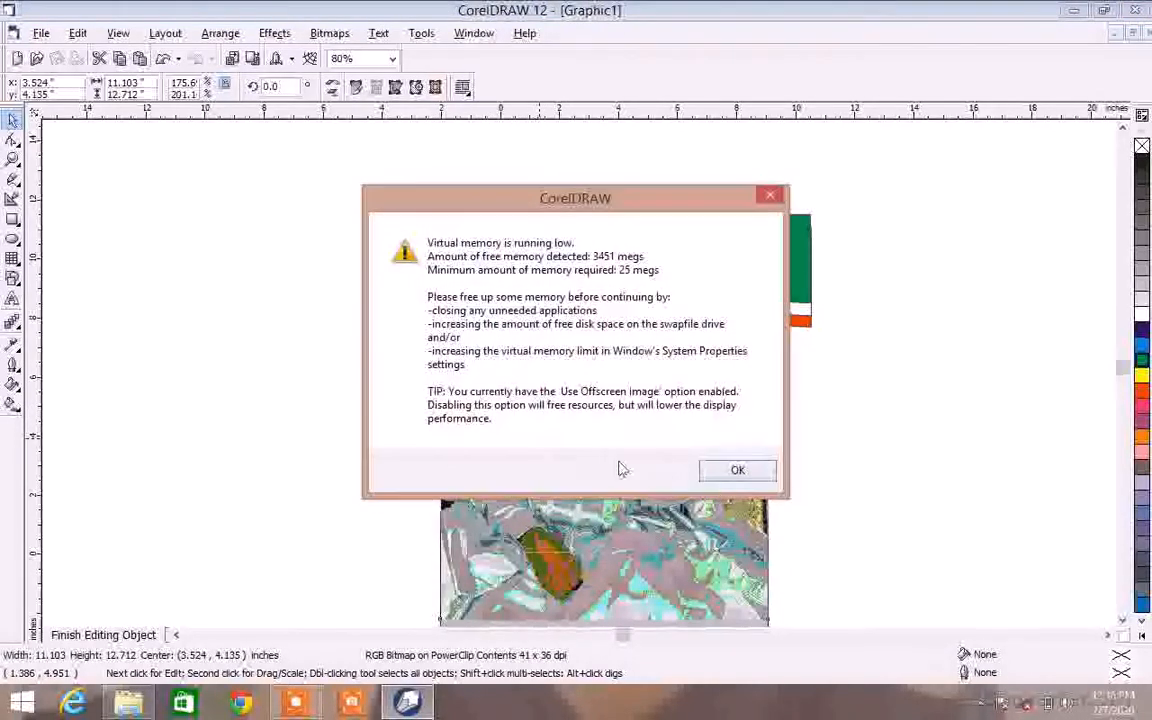
pyautogui.click(752, 478)
# Step: Bring the green, white and red waves in front of the portrait photo inside the PowerClip
pyautogui.click(596, 258)
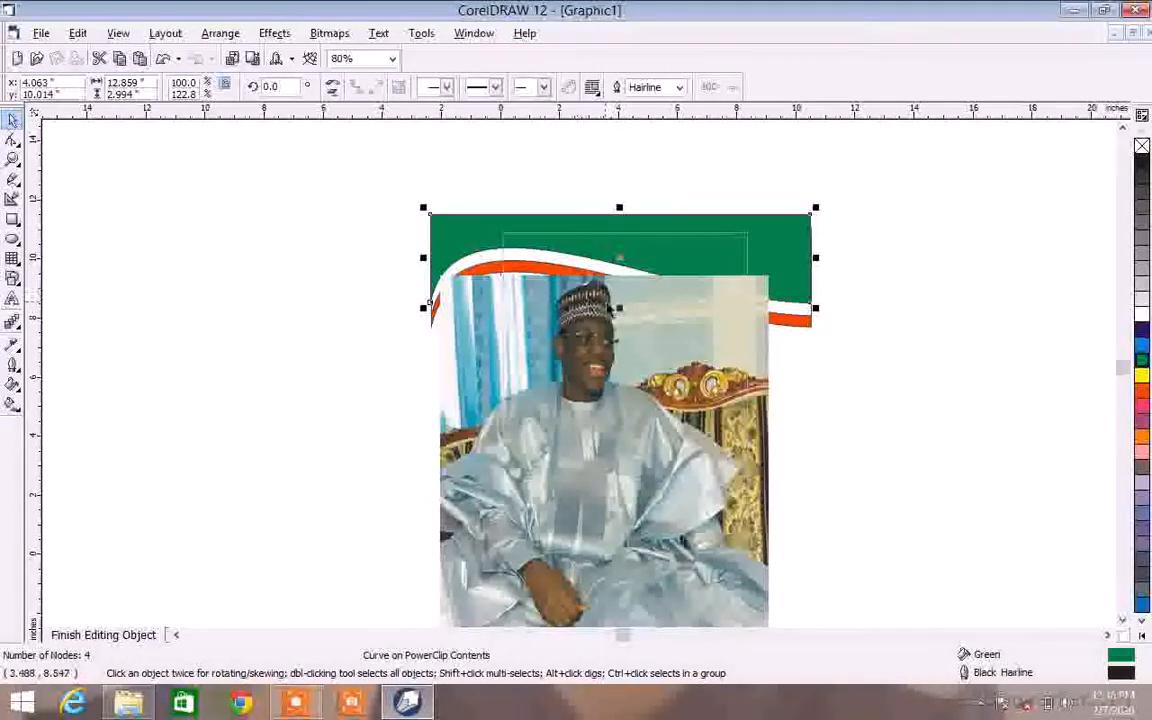
pyautogui.click(617, 315)
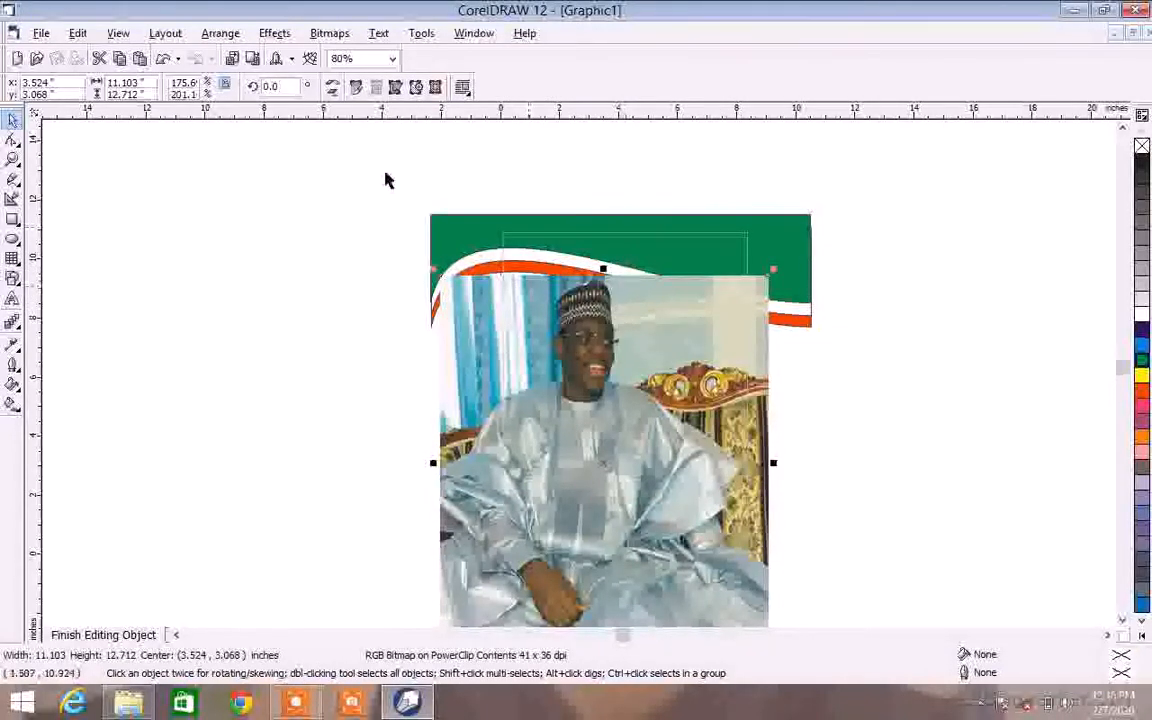
pyautogui.moveTo(386, 168); pyautogui.dragTo(895, 365)
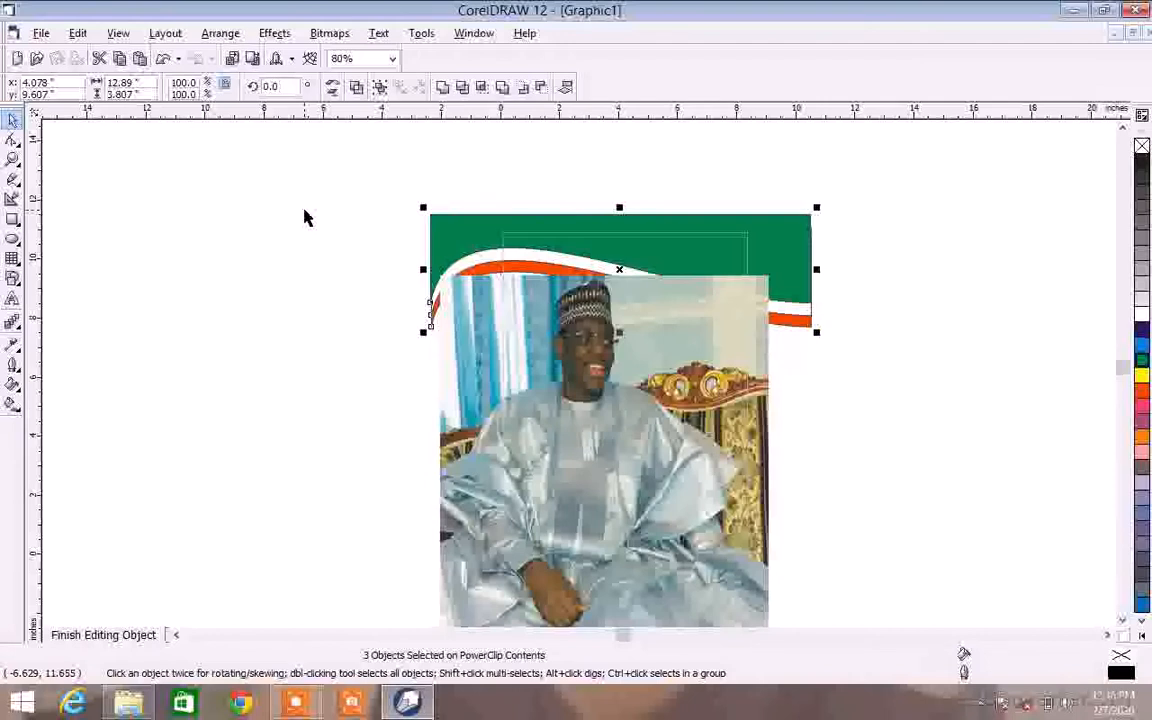
pyautogui.hotkey('shift', 'pageup')
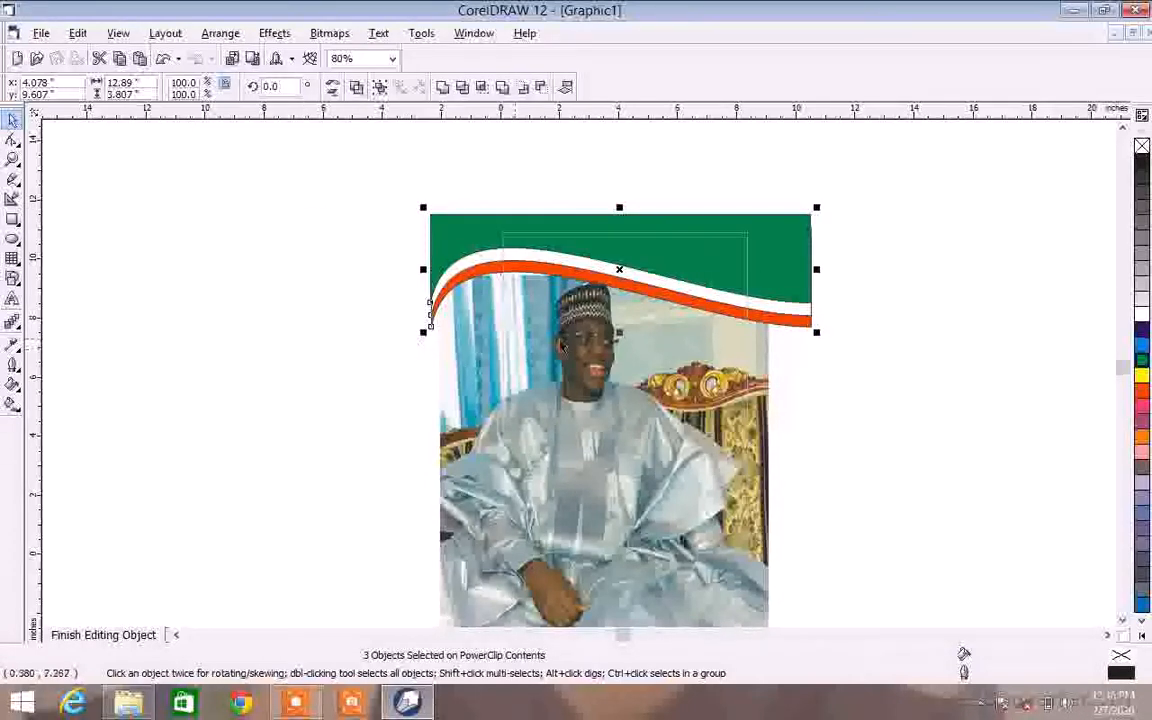
# Step: Nudge the portrait photo up slightly beneath the waves, dismiss the memory warning and finish editing the PowerClip contents
pyautogui.click(668, 365)
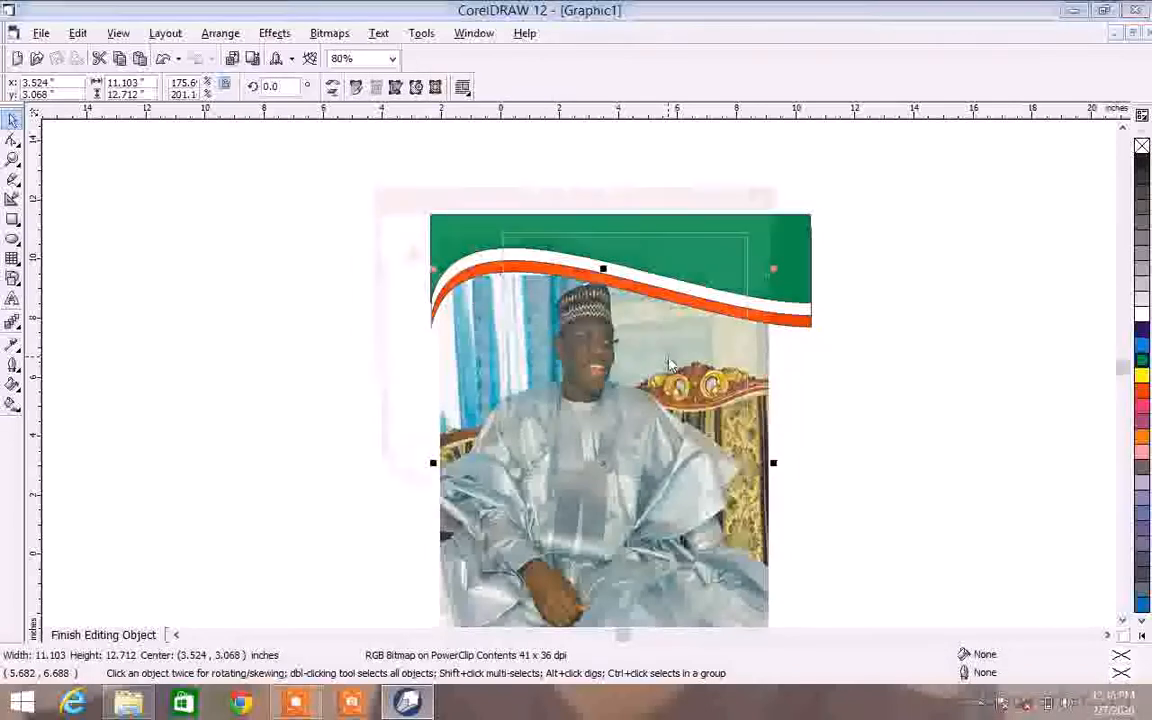
pyautogui.click(737, 470)
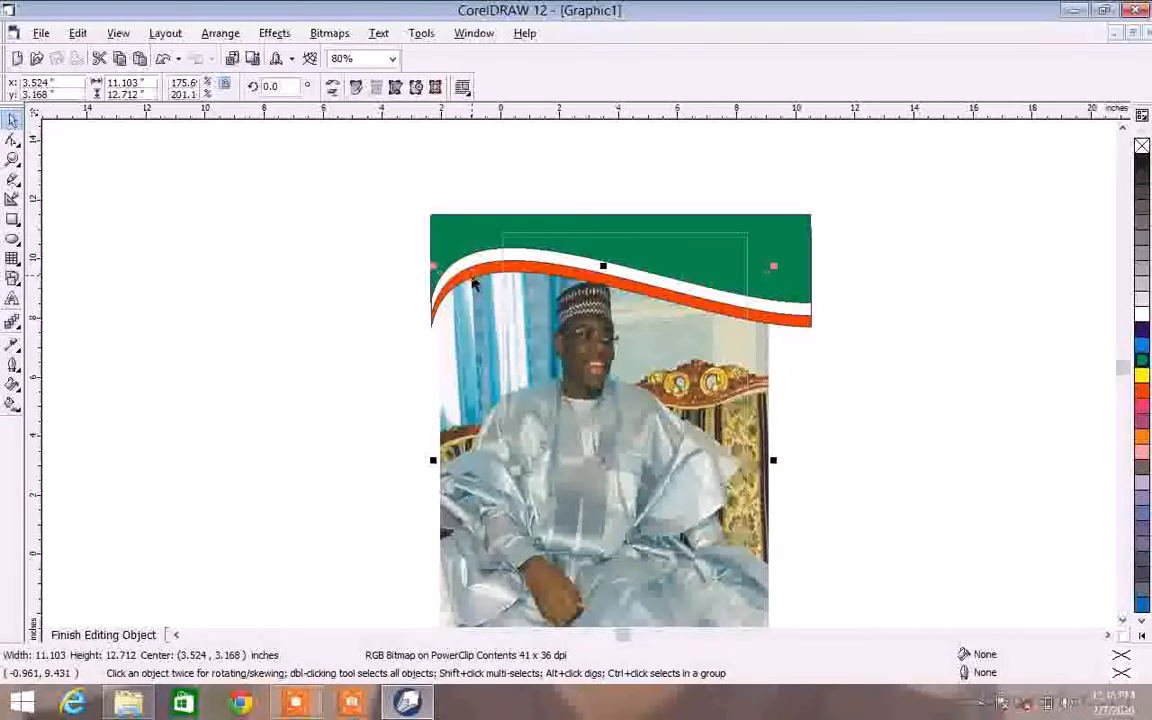
pyautogui.rightClick(474, 284)
pyautogui.click(510, 290)
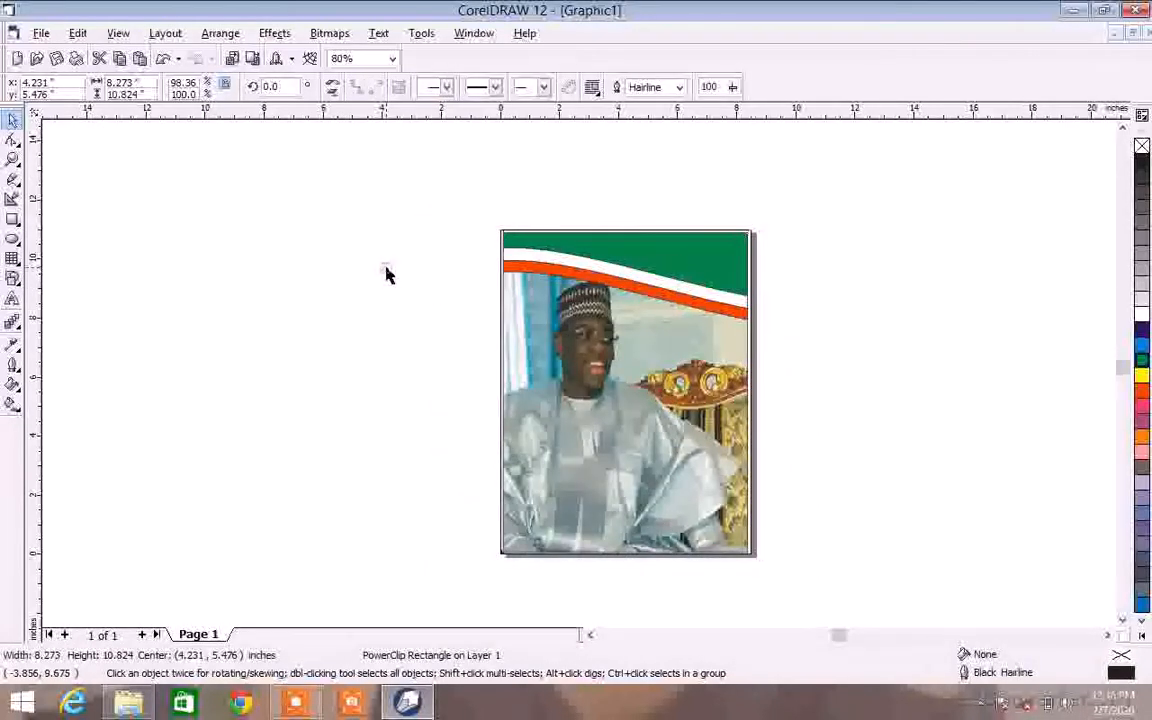
pyautogui.click(388, 275)
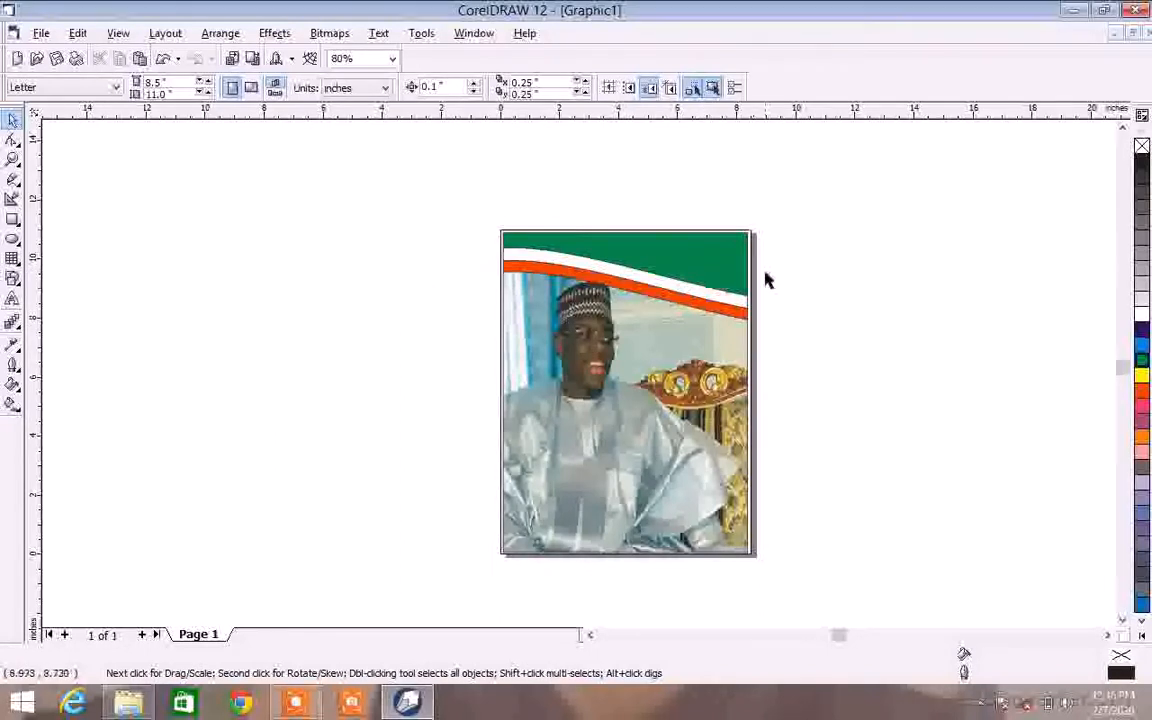
pyautogui.click(697, 291)
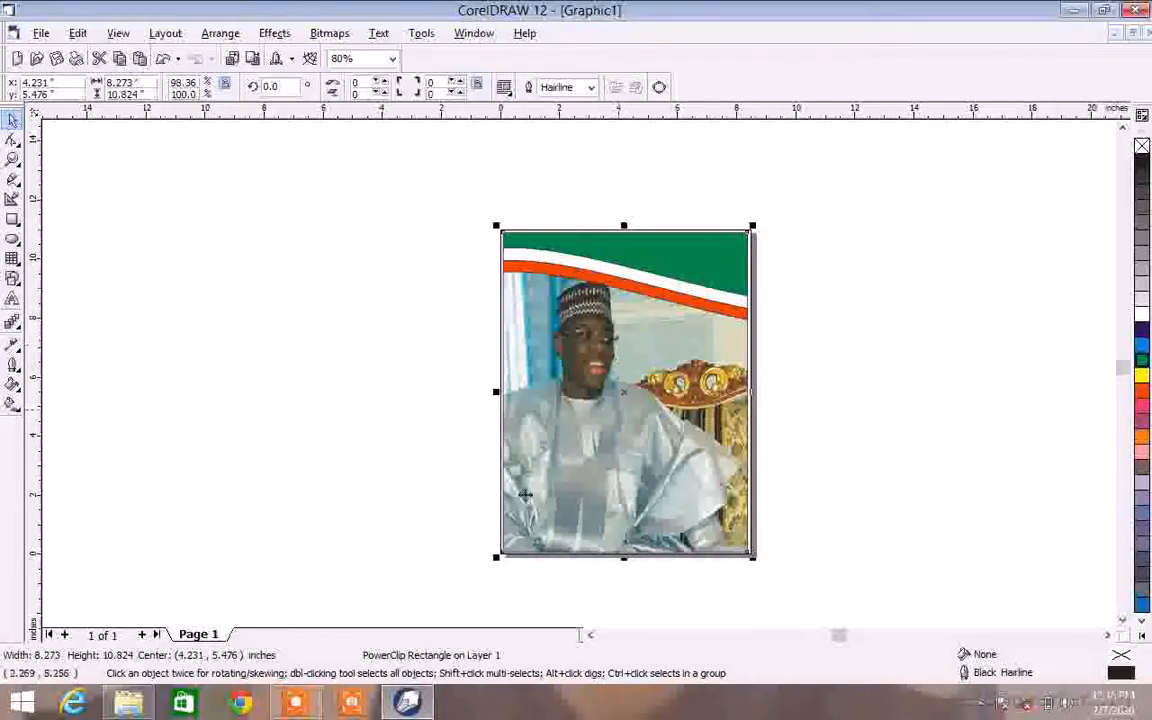
pyautogui.click(180, 392)
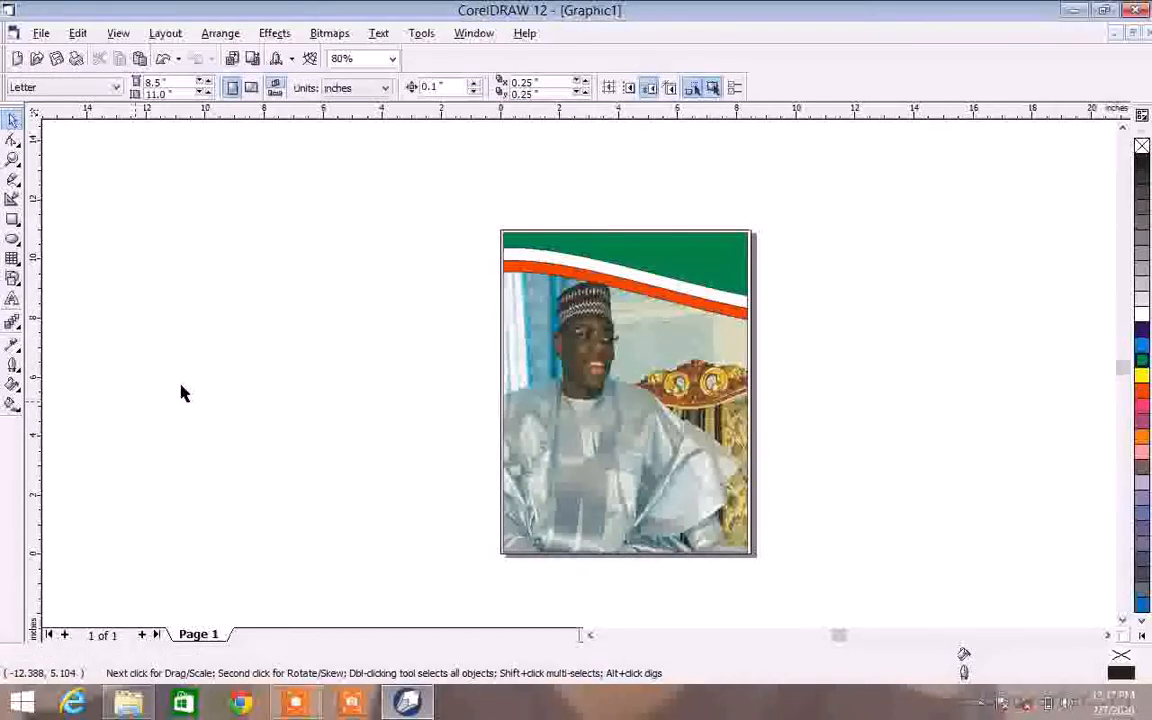
# Step: Edit the border rectangle's PowerClip contents and place a copy of the three waves over the photo's lower part, dismissing the memory warning
pyautogui.click(687, 276)
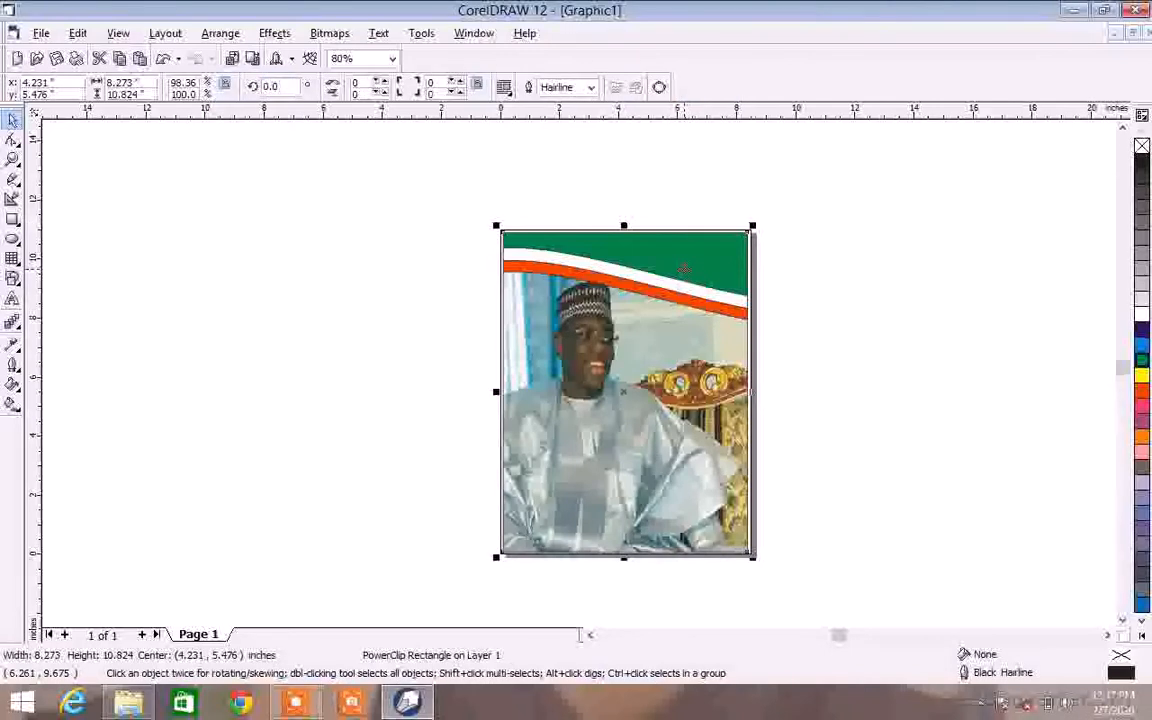
pyautogui.rightClick(685, 270)
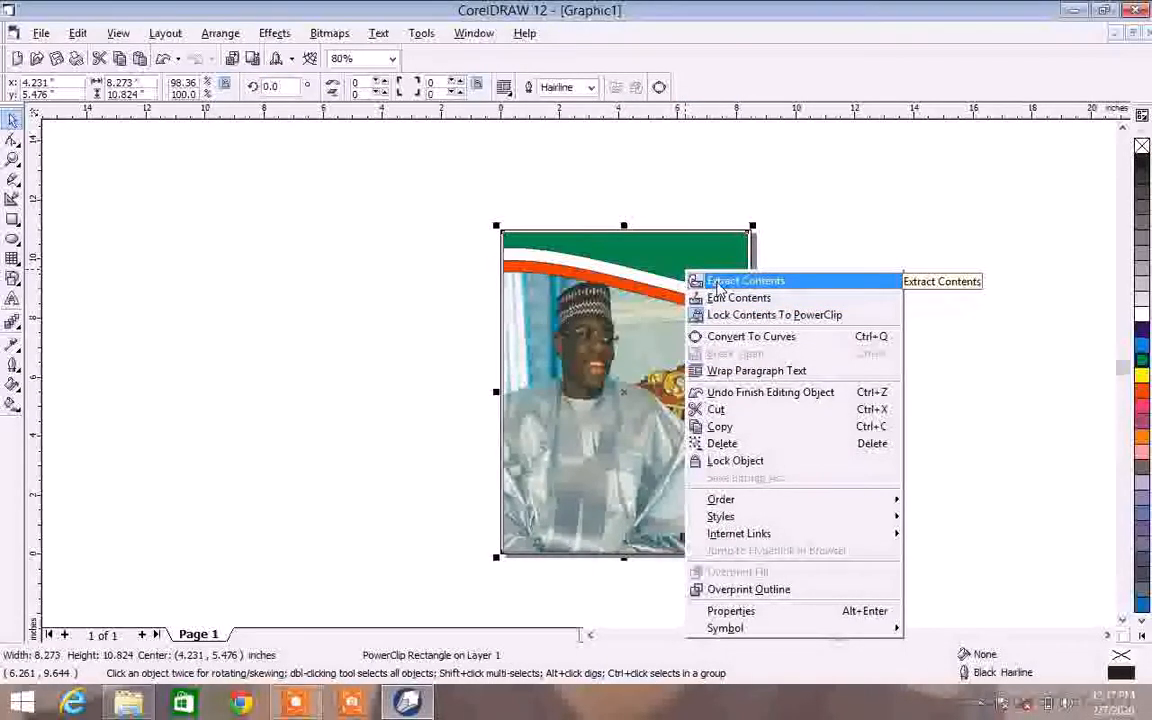
pyautogui.click(718, 297)
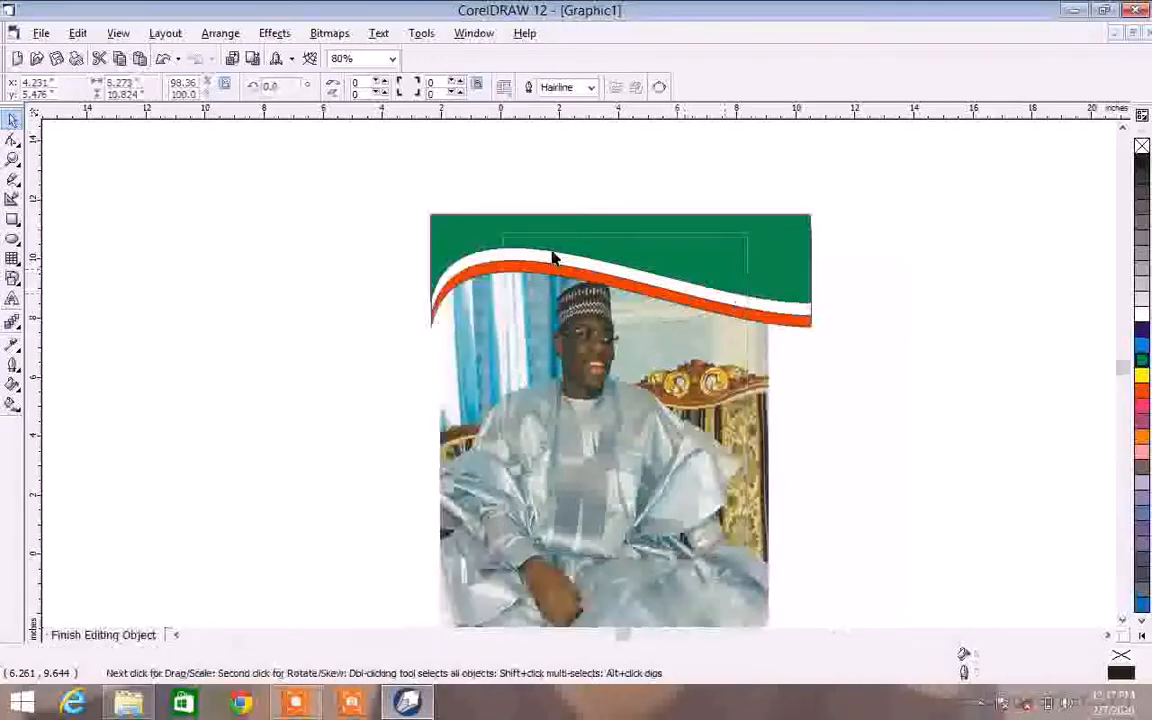
pyautogui.moveTo(358, 170); pyautogui.dragTo(893, 366)
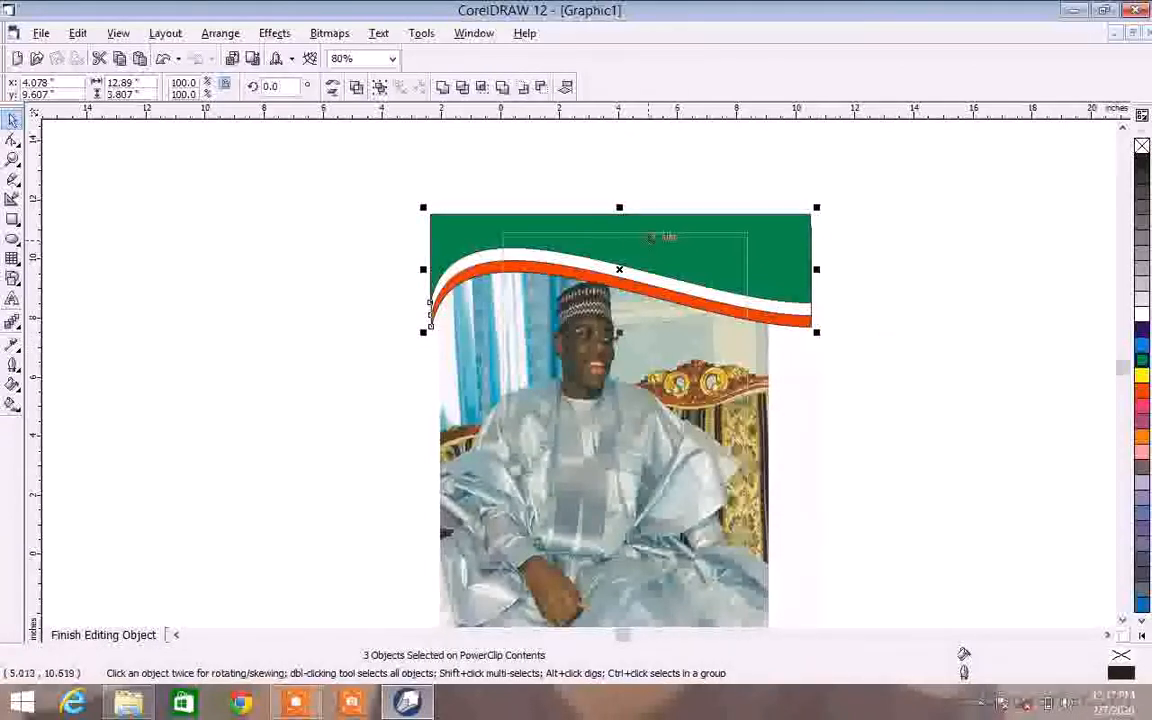
pyautogui.moveTo(619, 267); pyautogui.dragTo(637, 612)
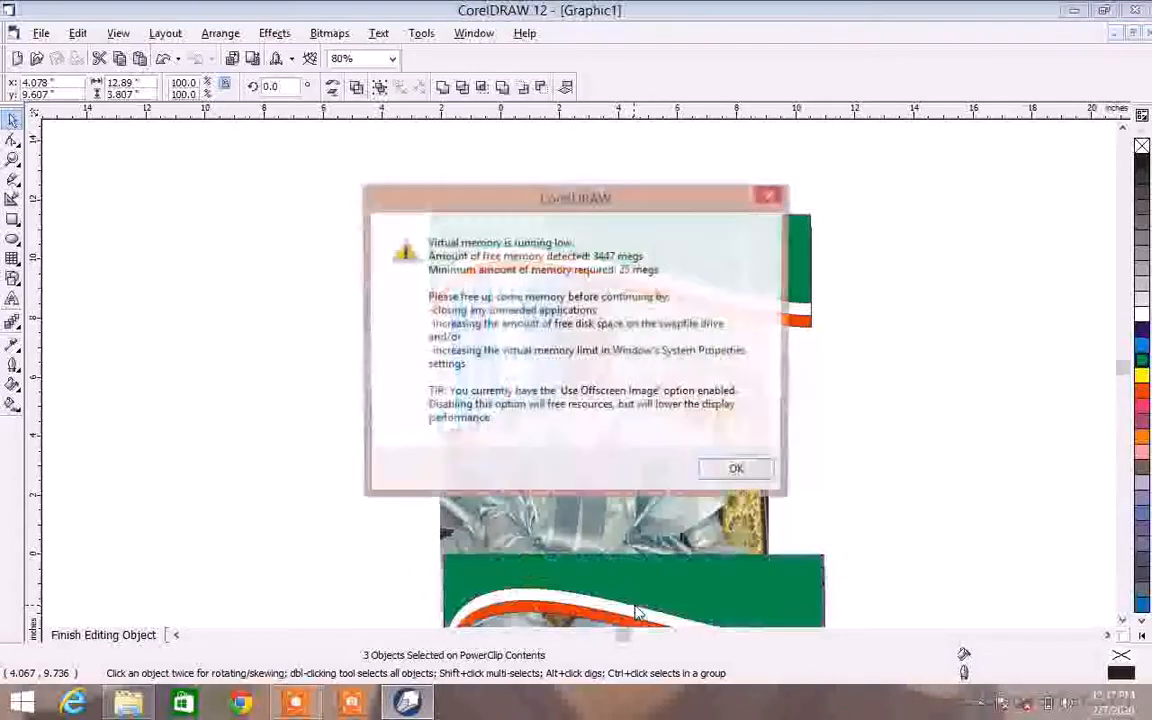
pyautogui.click(740, 472)
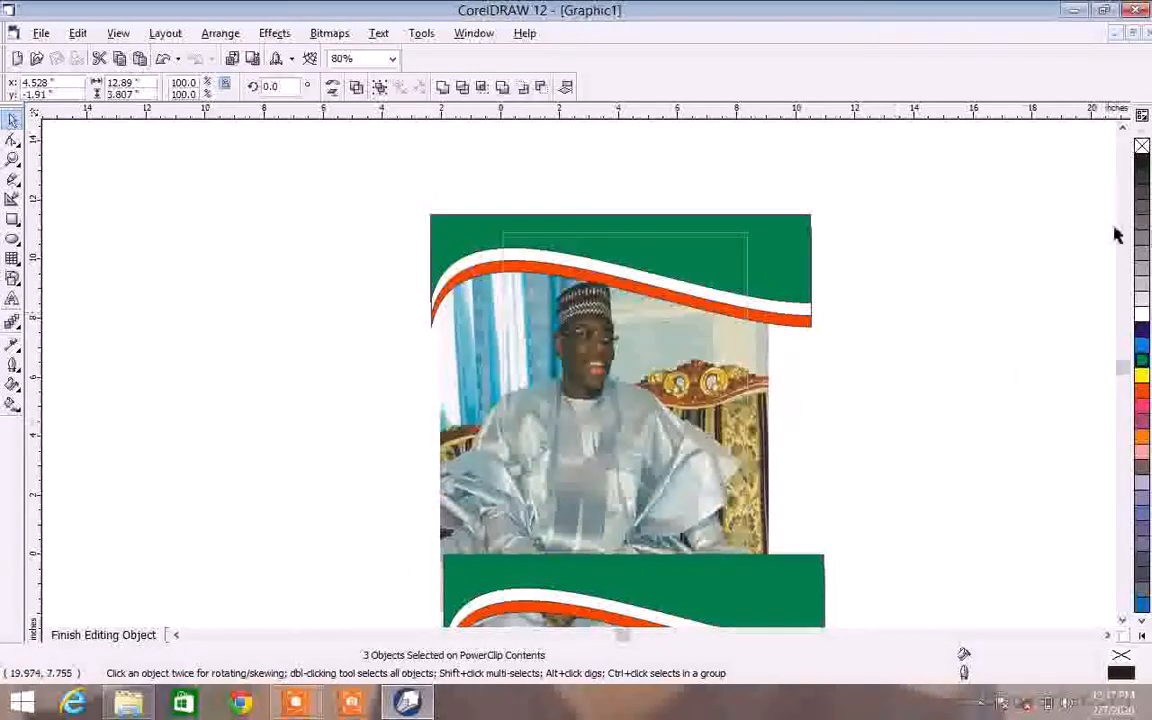
pyautogui.scroll(-3, 945, 580)
pyautogui.click(920, 615)
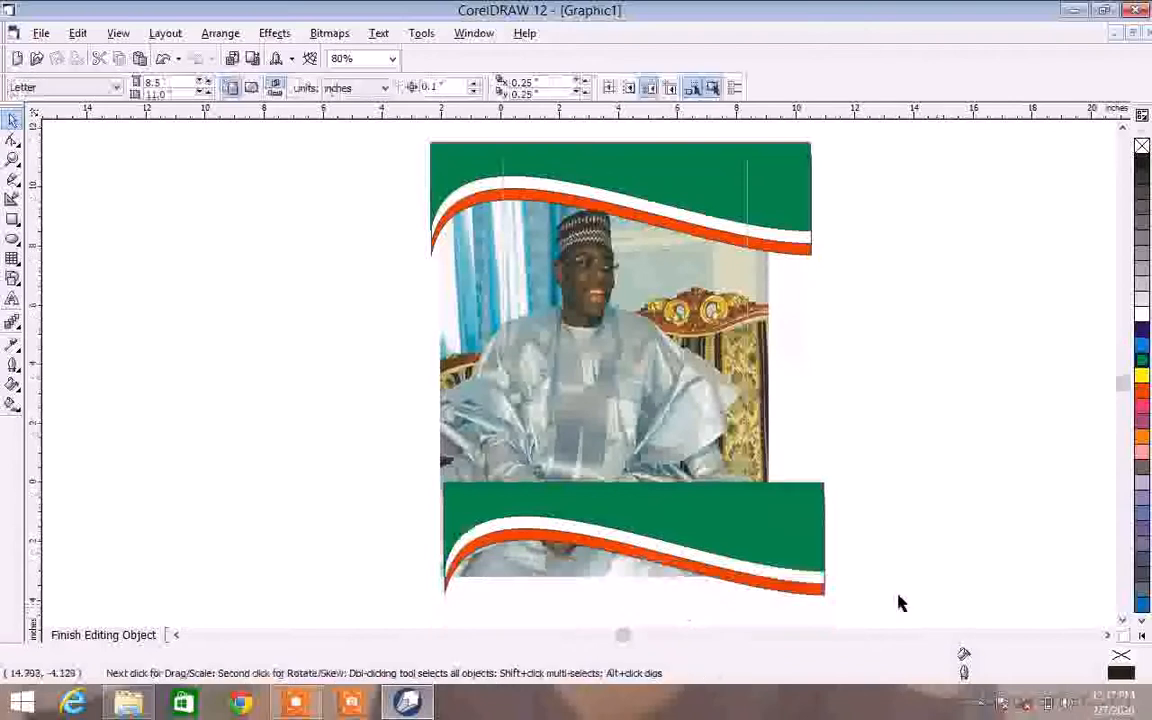
# Step: Flip the copied waves vertically over the frame's lower edge and stretch them to about 13.1 by 4.8 inches
pyautogui.click(709, 524)
pyautogui.moveTo(175, 419); pyautogui.dragTo(905, 630)
pyautogui.moveTo(632, 569); pyautogui.dragTo(651, 316)
pyautogui.moveTo(611, 409); pyautogui.dragTo(666, 428)
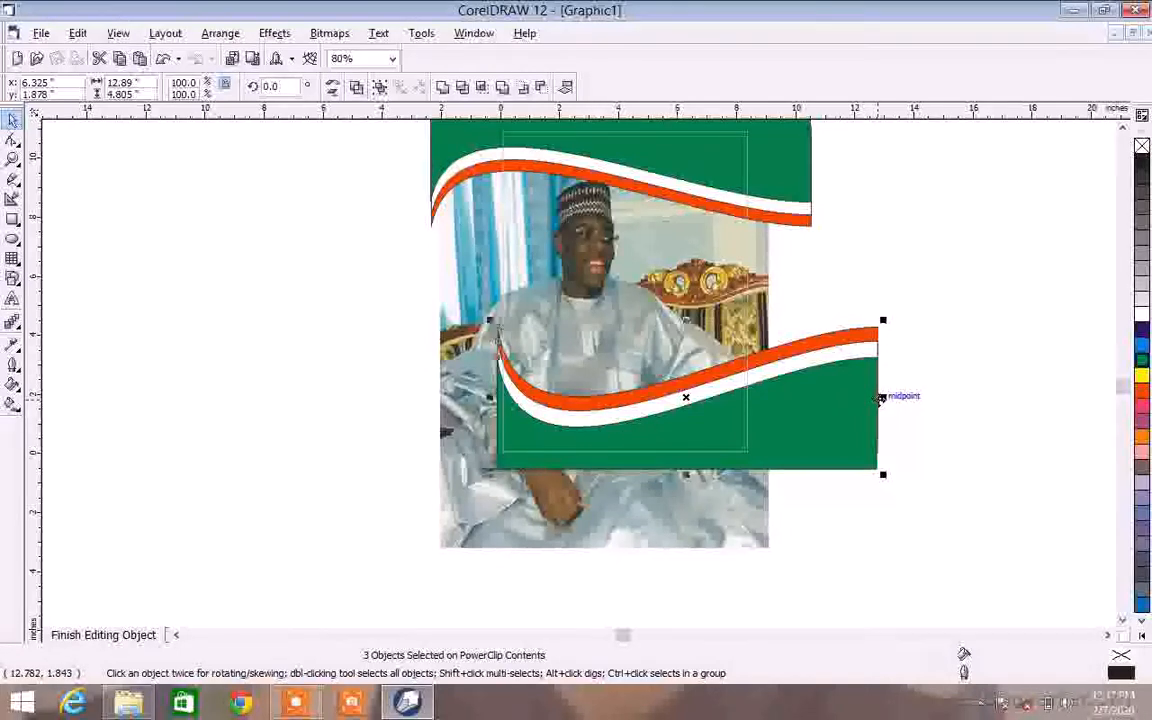
pyautogui.moveTo(881, 398)
pyautogui.mouseDown()
pyautogui.moveTo(815, 399)
pyautogui.moveTo(890, 405)
pyautogui.mouseUp()
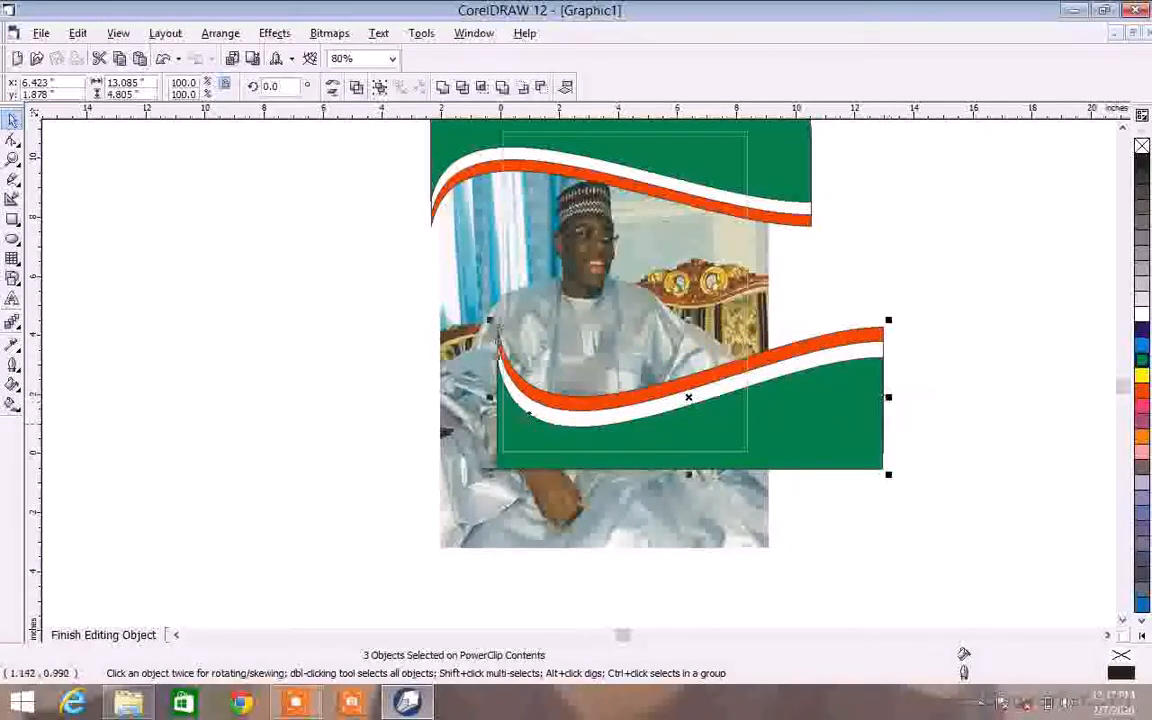
# Step: Finish editing the PowerClip contents with the waves along both the upper and lower edges
pyautogui.click(727, 188)
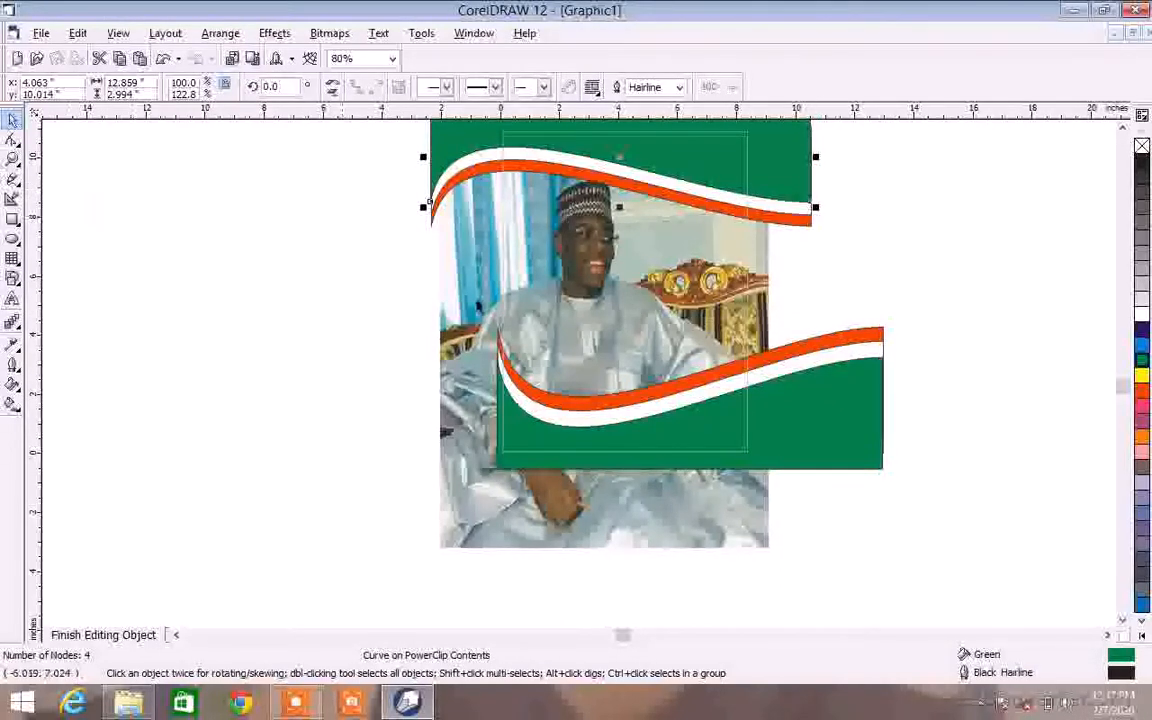
pyautogui.rightClick(677, 318)
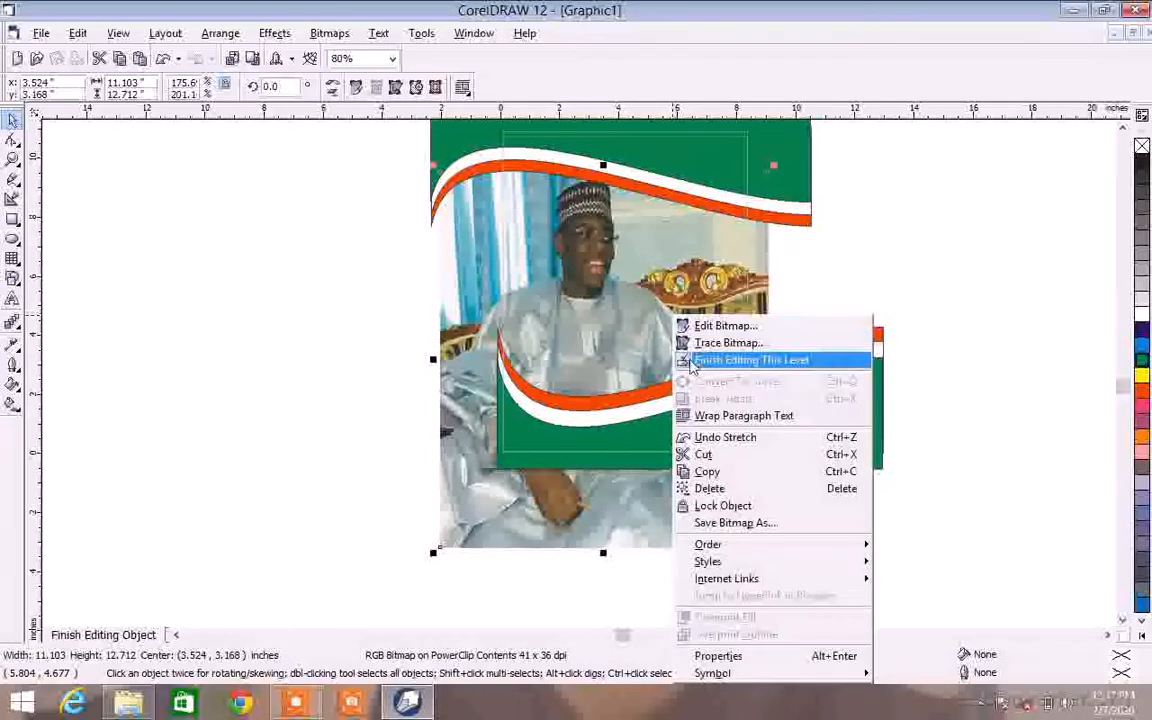
pyautogui.click(690, 362)
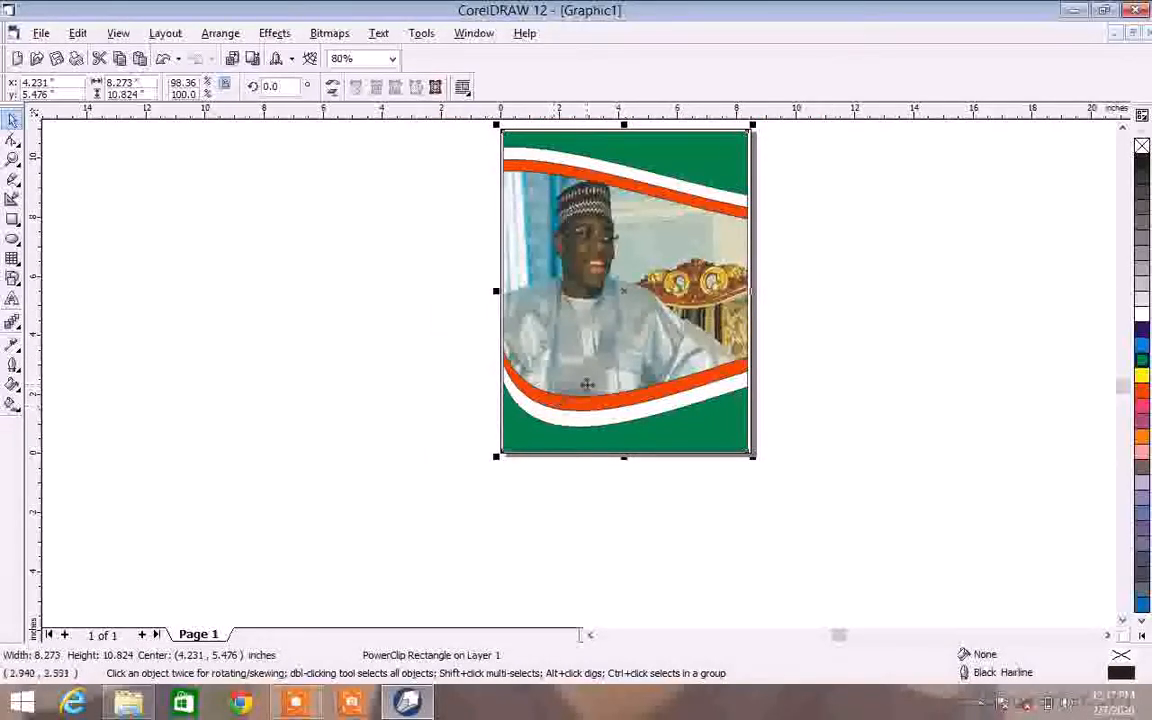
pyautogui.click(691, 187)
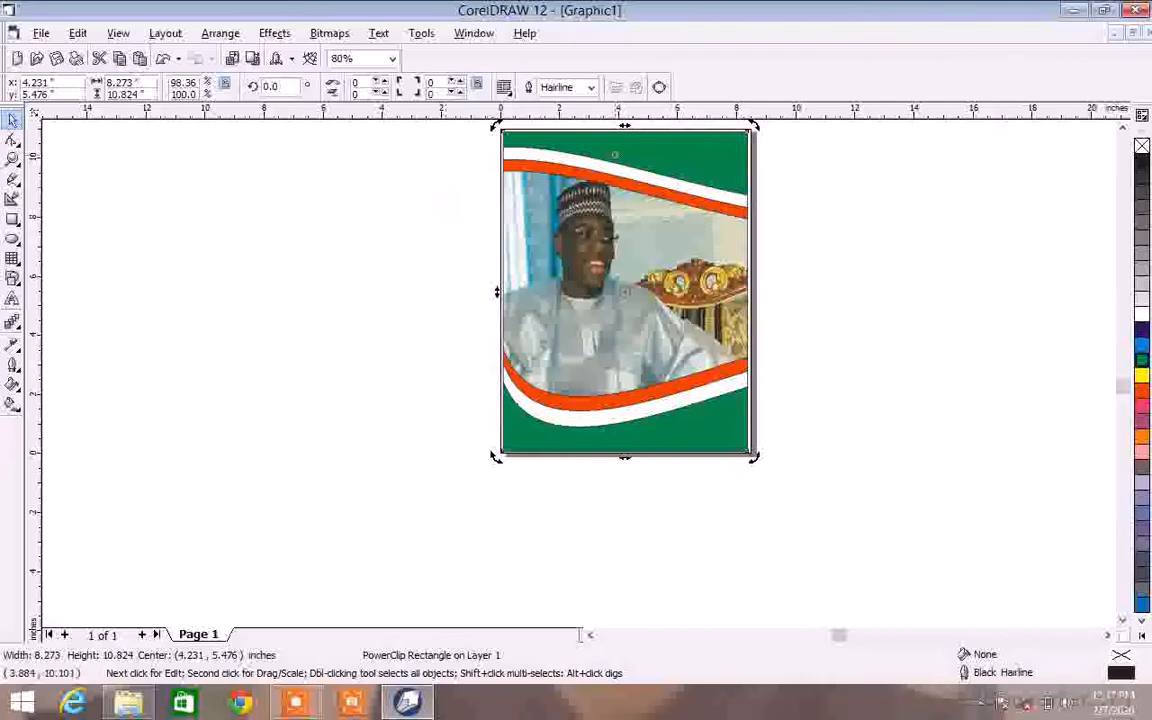
pyautogui.click(613, 151)
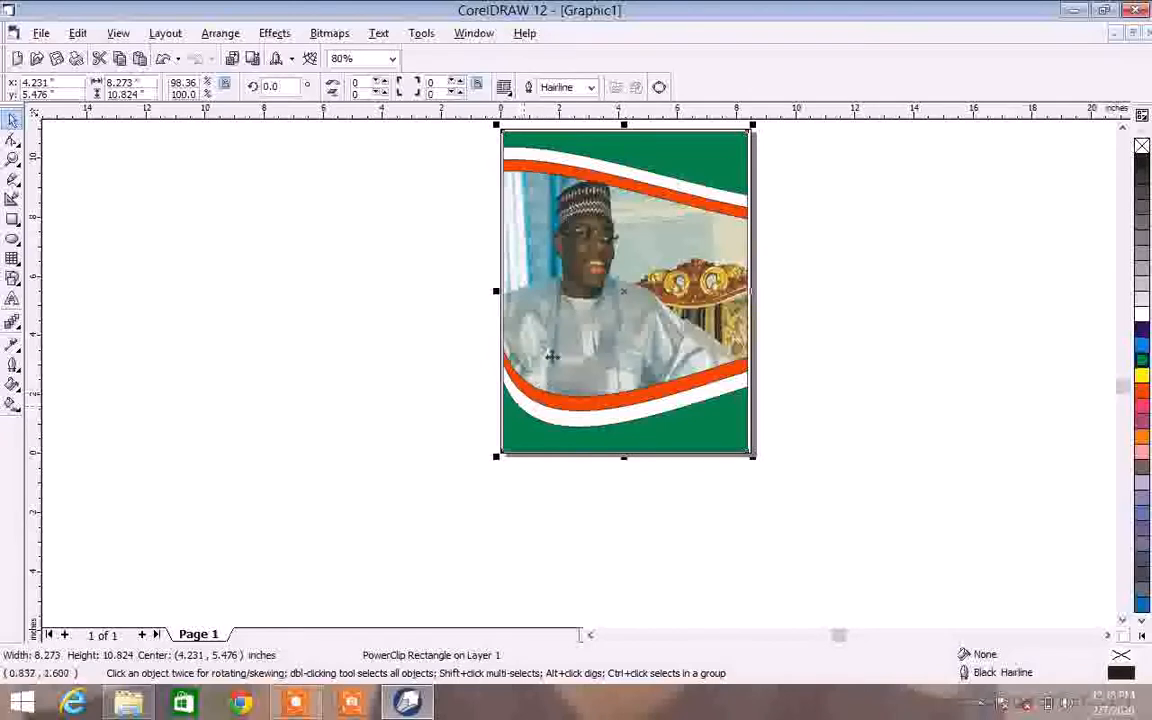
pyautogui.click(144, 228)
# Step: Edit the PowerClip contents, mirror the upper waves horizontally at about 11.5 inches wide and move them back over the frame's upper edge
pyautogui.rightClick(587, 230)
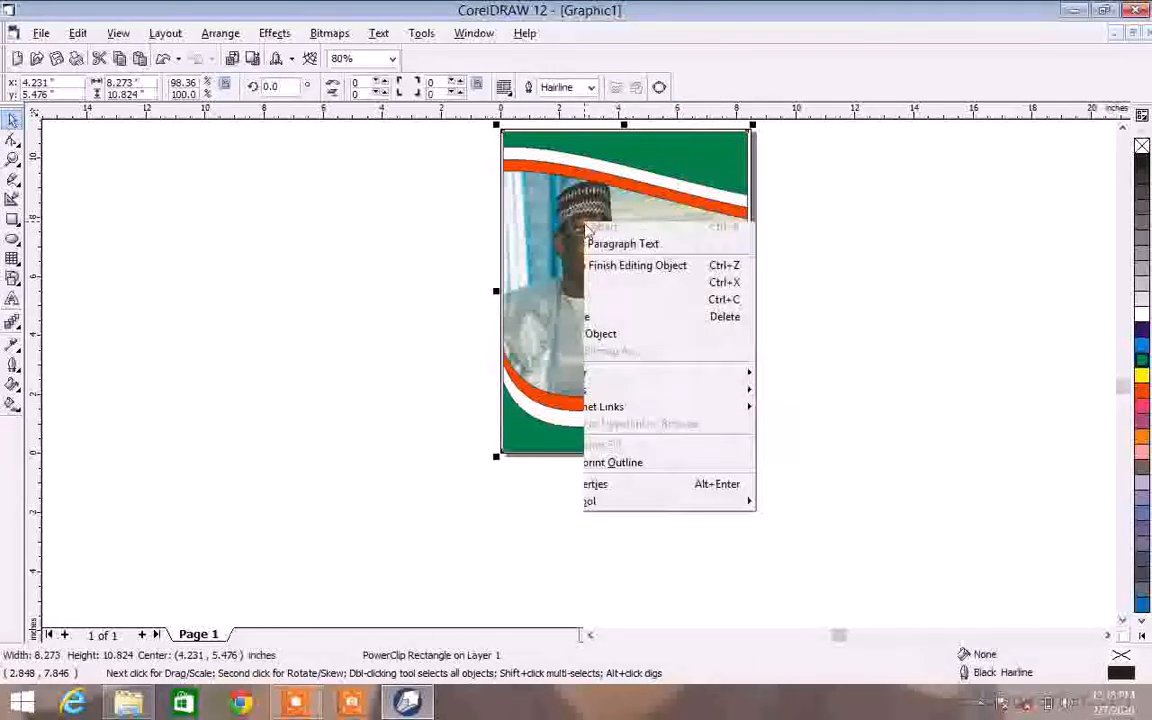
pyautogui.click(616, 256)
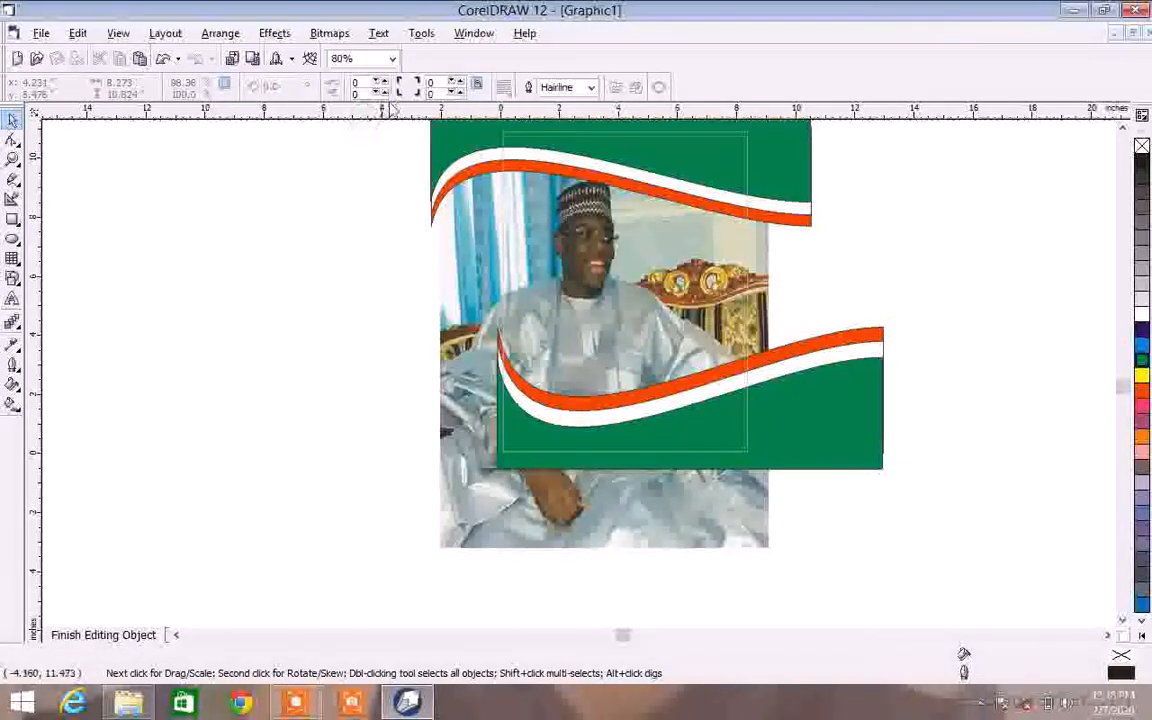
pyautogui.moveTo(337, 197); pyautogui.dragTo(900, 334)
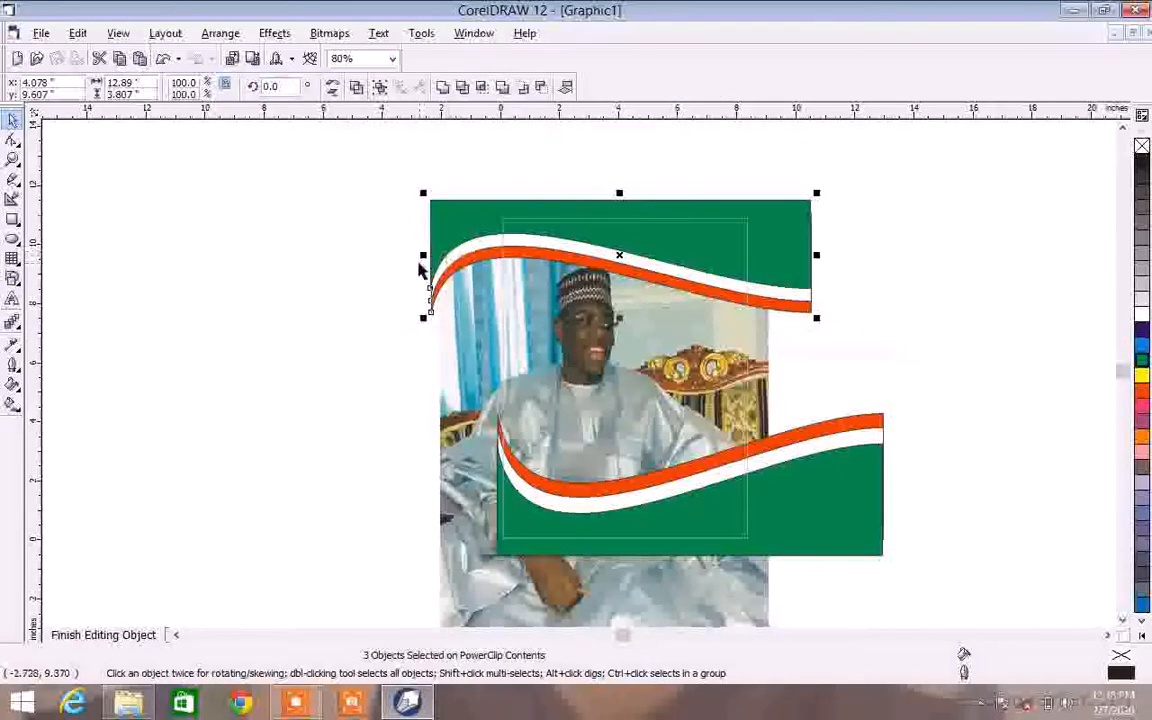
pyautogui.moveTo(423, 256); pyautogui.dragTo(986, 259)
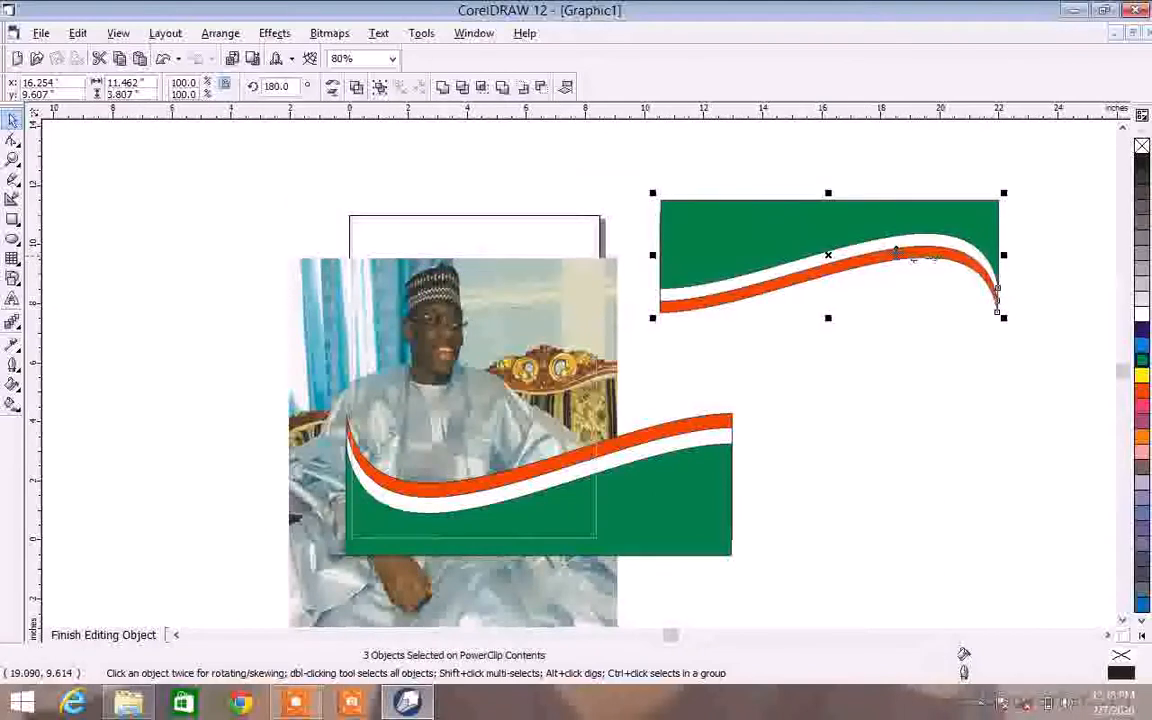
pyautogui.moveTo(896, 253); pyautogui.dragTo(483, 230)
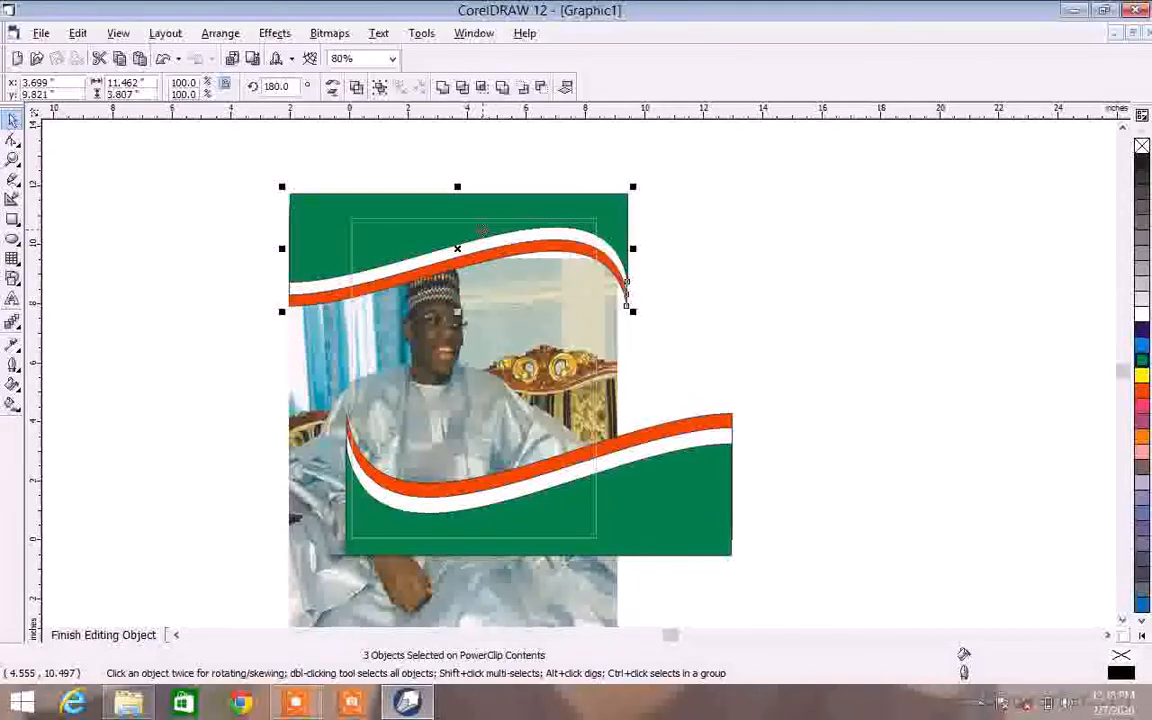
# Step: Move the portrait photo slightly right and up so it sits centred across the frame beneath the mirrored upper waves
pyautogui.click(537, 310)
pyautogui.moveTo(535, 301)
pyautogui.mouseDown()
pyautogui.moveTo(536, 285)
pyautogui.moveTo(540, 299)
pyautogui.moveTo(551, 290)
pyautogui.mouseUp()
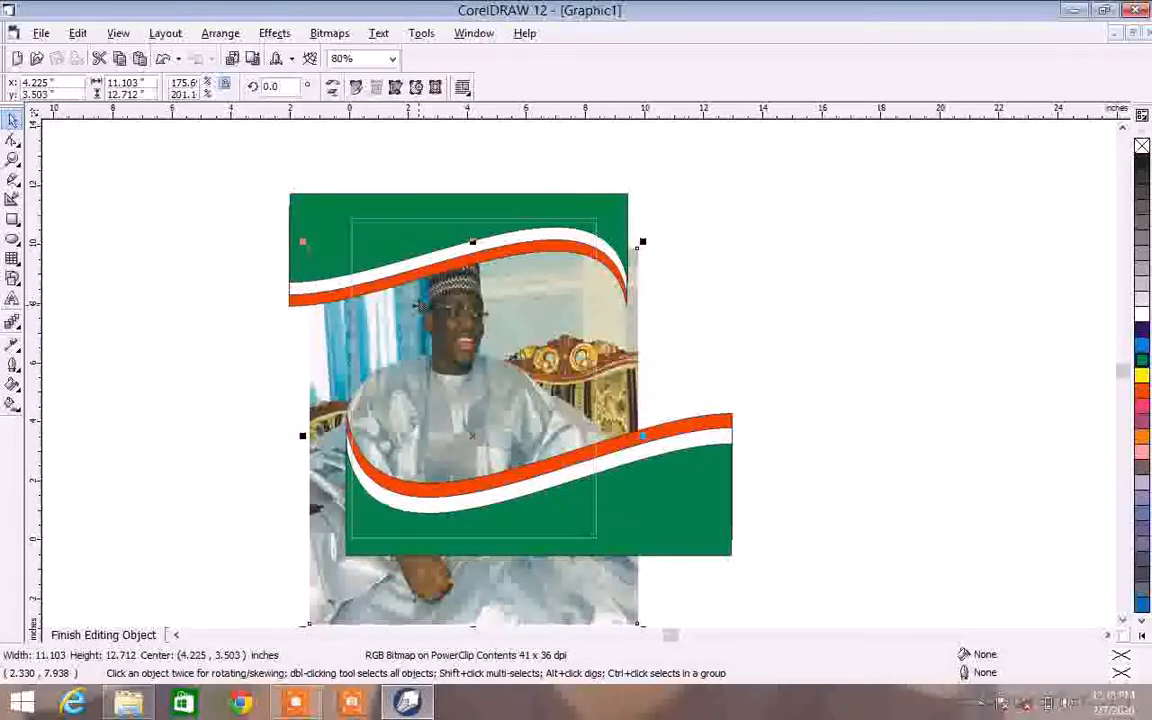
pyautogui.click(367, 269)
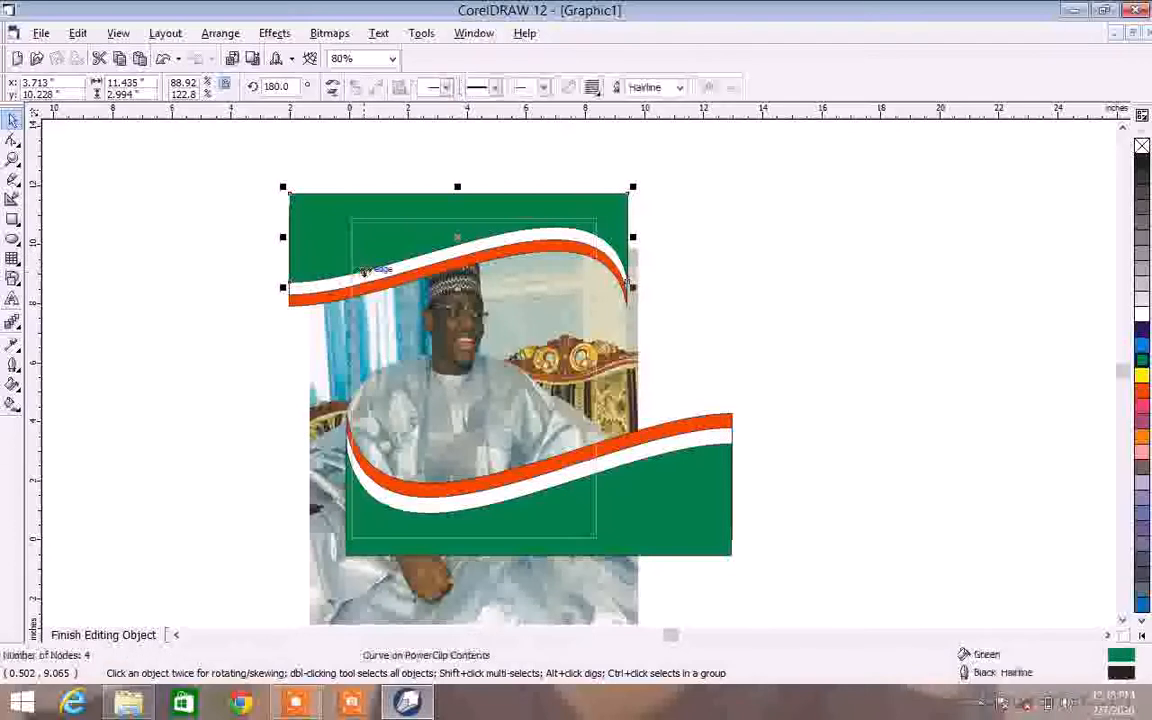
# Step: Scale the three upper wave shapes down together to about 10.3 by 3.4 inches and nudge them slightly down
pyautogui.moveTo(245, 155); pyautogui.dragTo(700, 340)
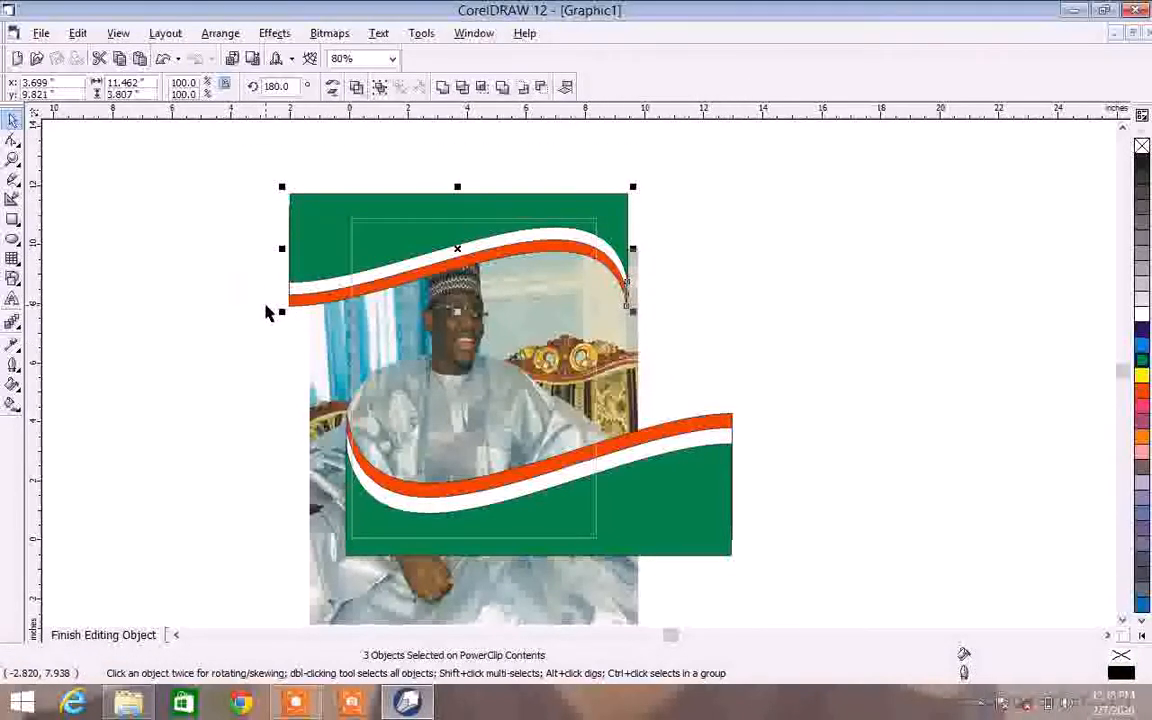
pyautogui.moveTo(281, 312)
pyautogui.mouseDown()
pyautogui.moveTo(298, 290)
pyautogui.moveTo(297, 302)
pyautogui.mouseUp()
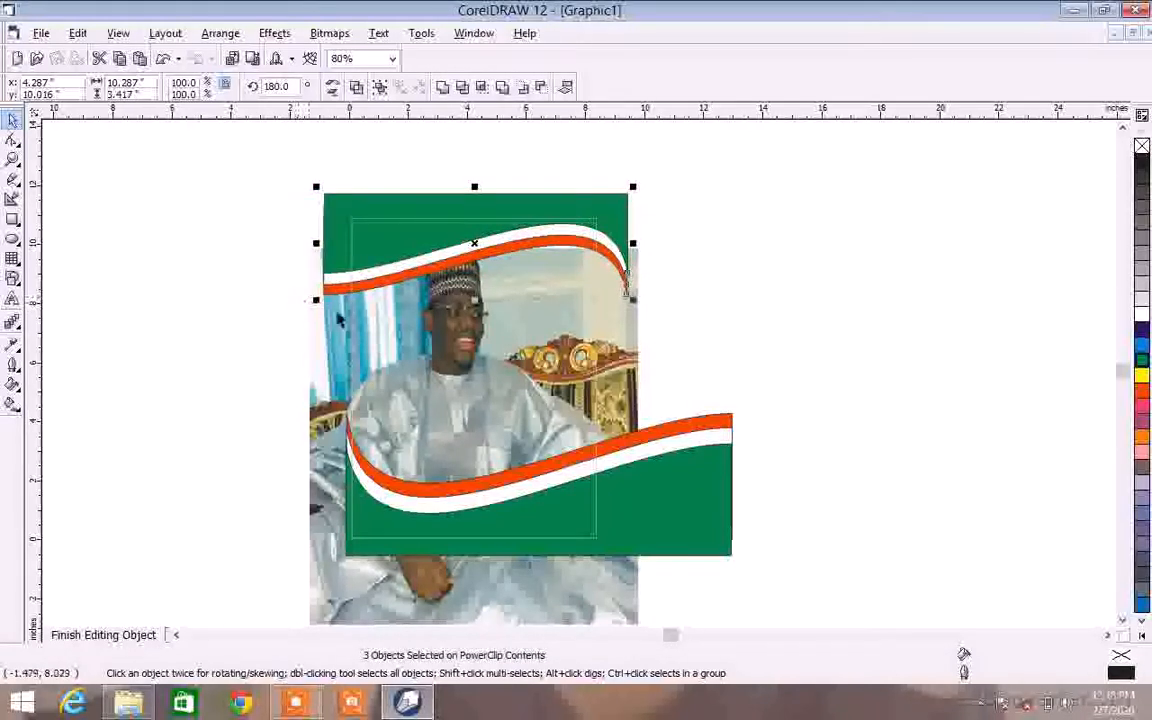
pyautogui.click(762, 397)
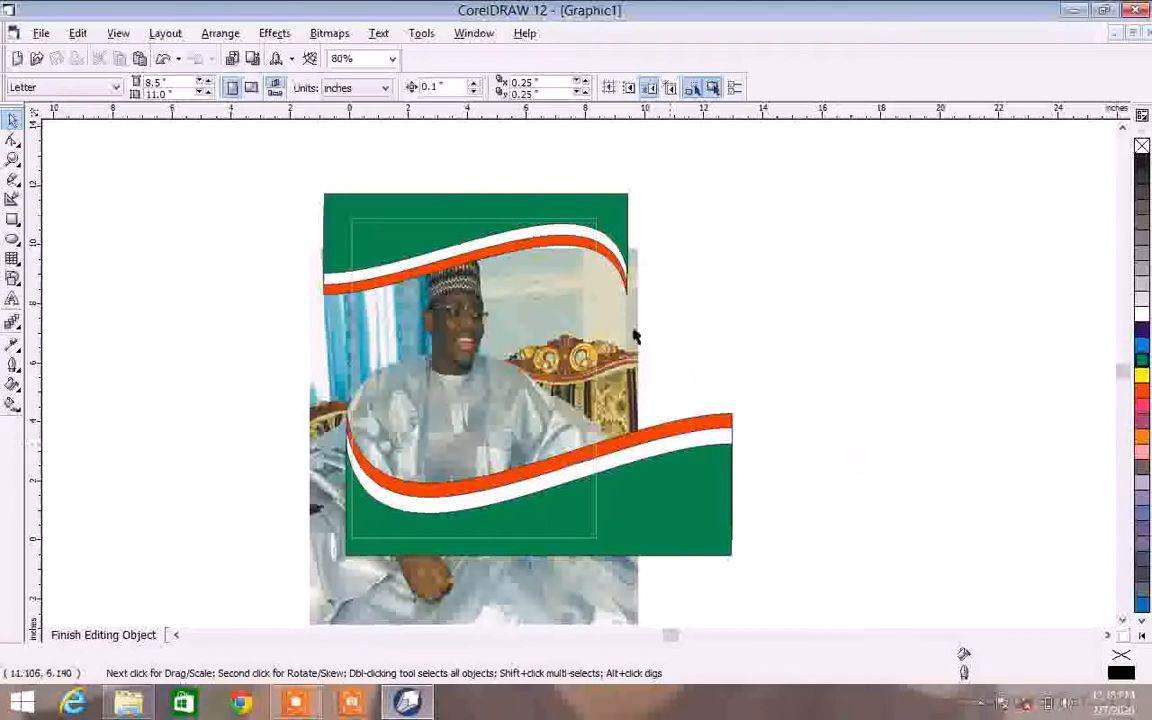
pyautogui.moveTo(259, 170); pyautogui.dragTo(661, 319)
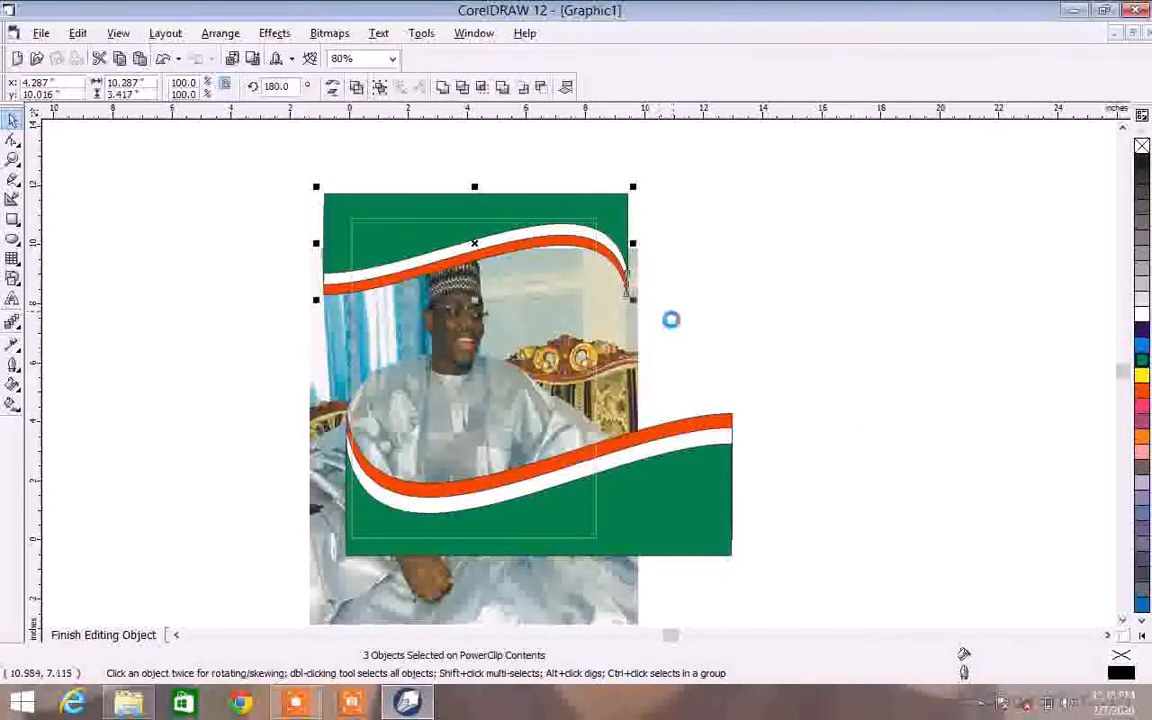
pyautogui.press('Down')
pyautogui.click(684, 292)
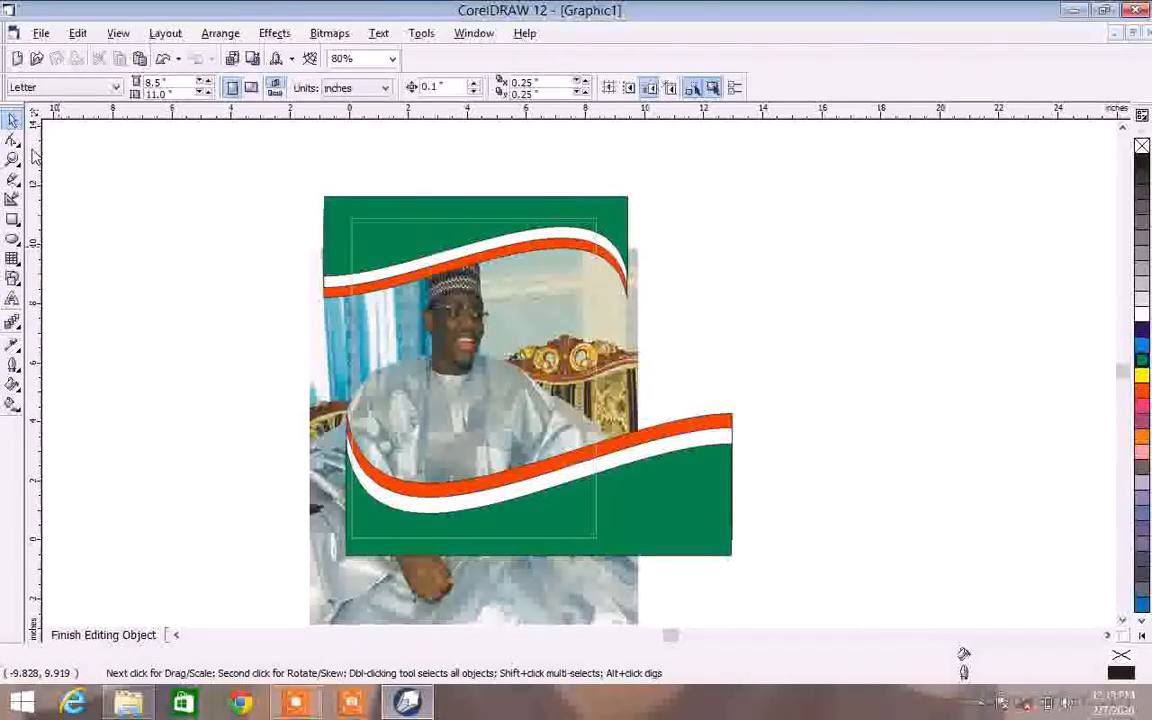
# Step: Finish editing the PowerClip contents so the photo and waves are clipped inside the border rectangle
pyautogui.click(488, 380)
pyautogui.rightClick(487, 374)
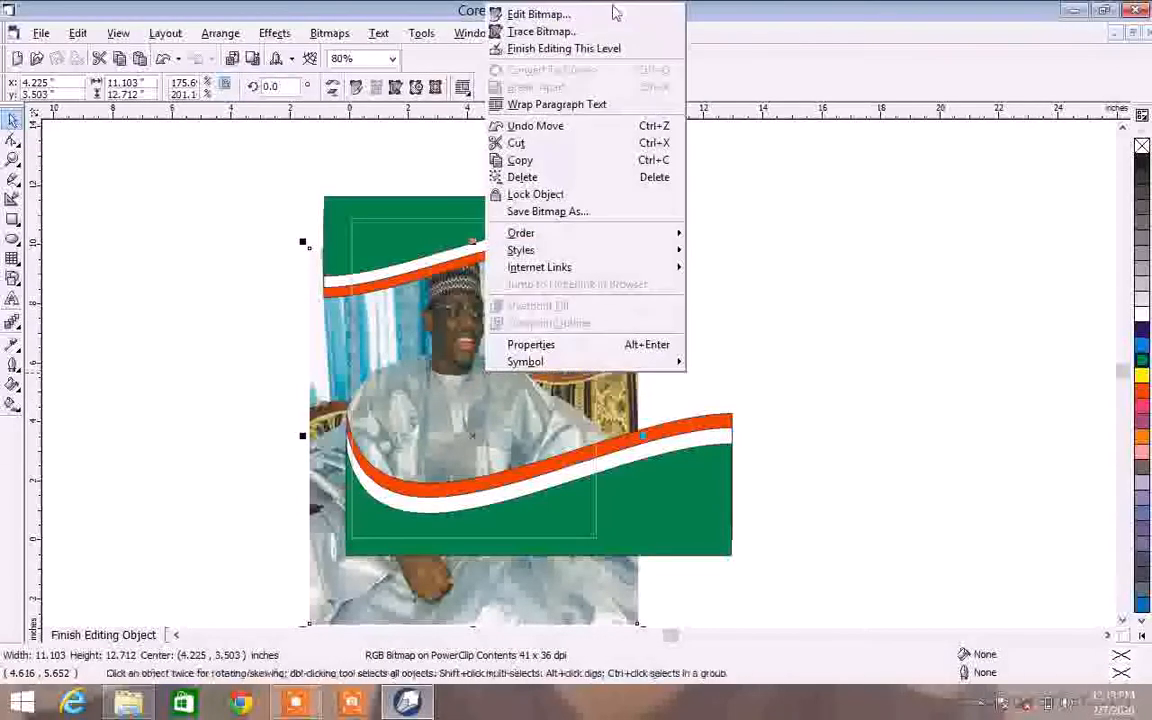
pyautogui.click(561, 50)
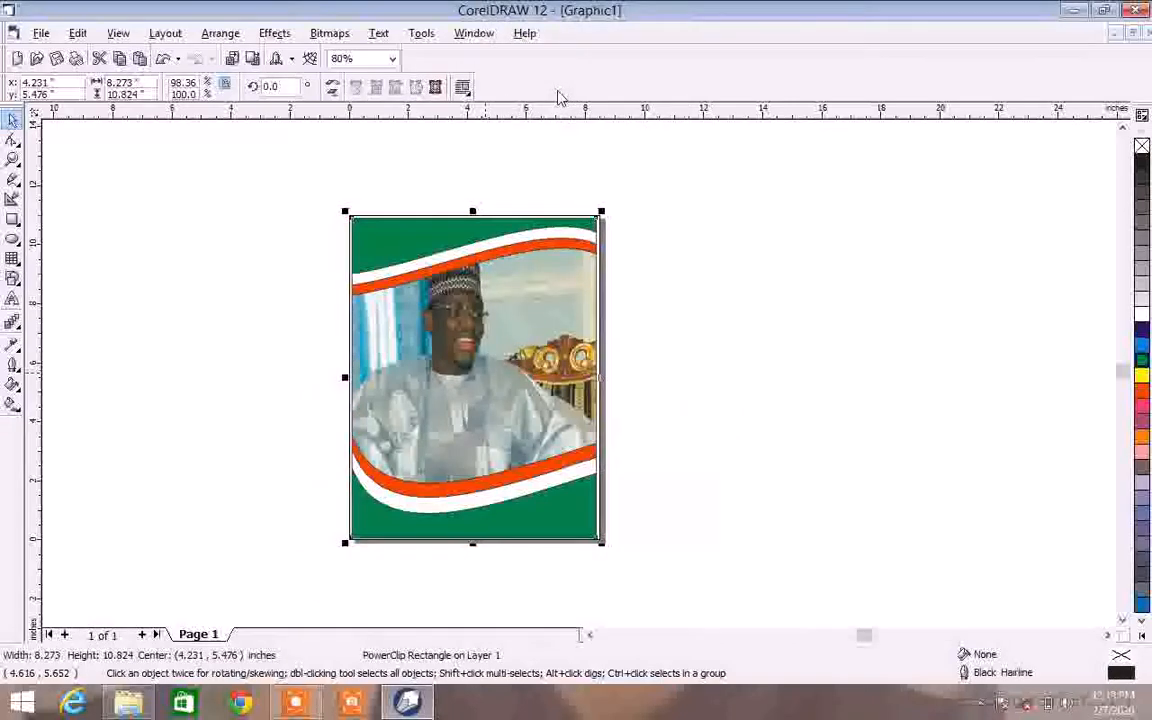
# Step: Examine the clipped portrait and the surrounding waves at closer zoom levels
pyautogui.click(598, 385)
pyautogui.scroll(2, 464, 381)
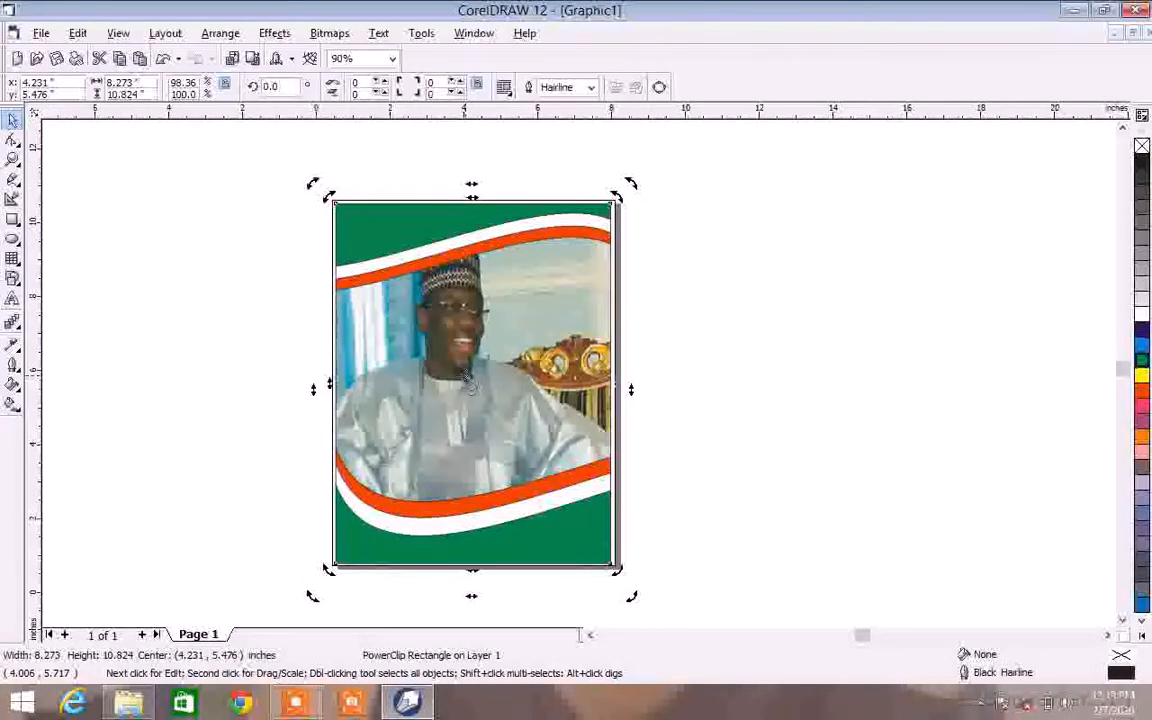
pyautogui.scroll(1, 470, 384)
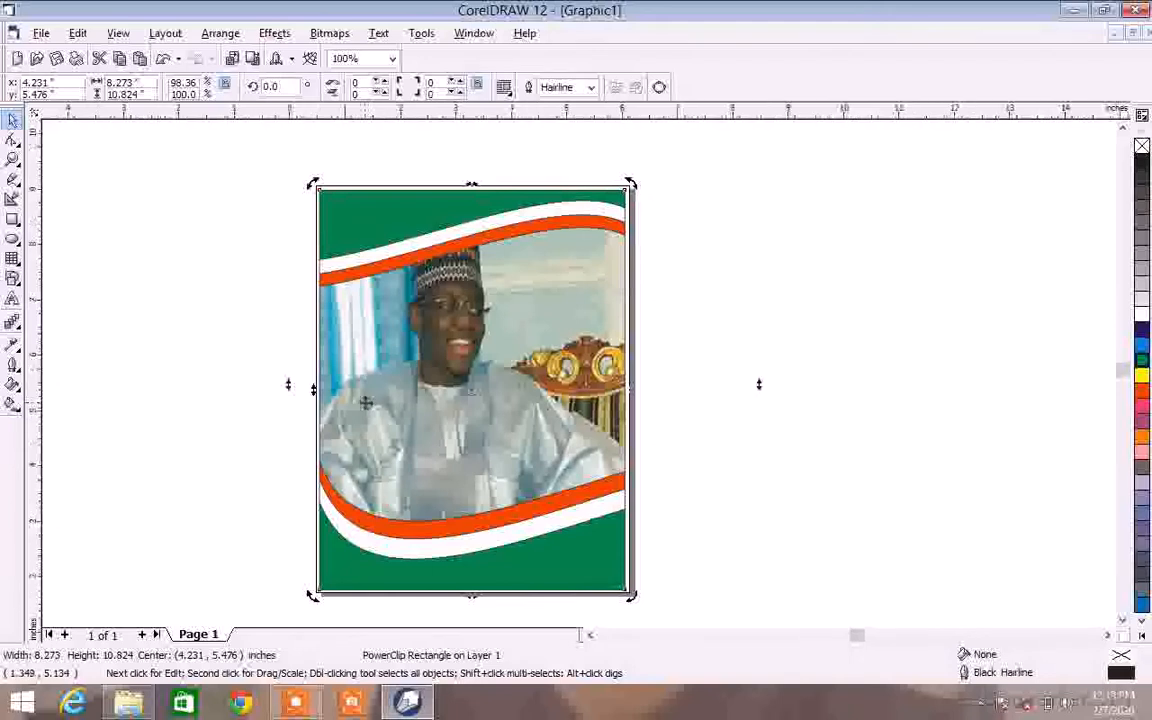
pyautogui.scroll(1, 306, 390)
pyautogui.scroll(1, 350, 392)
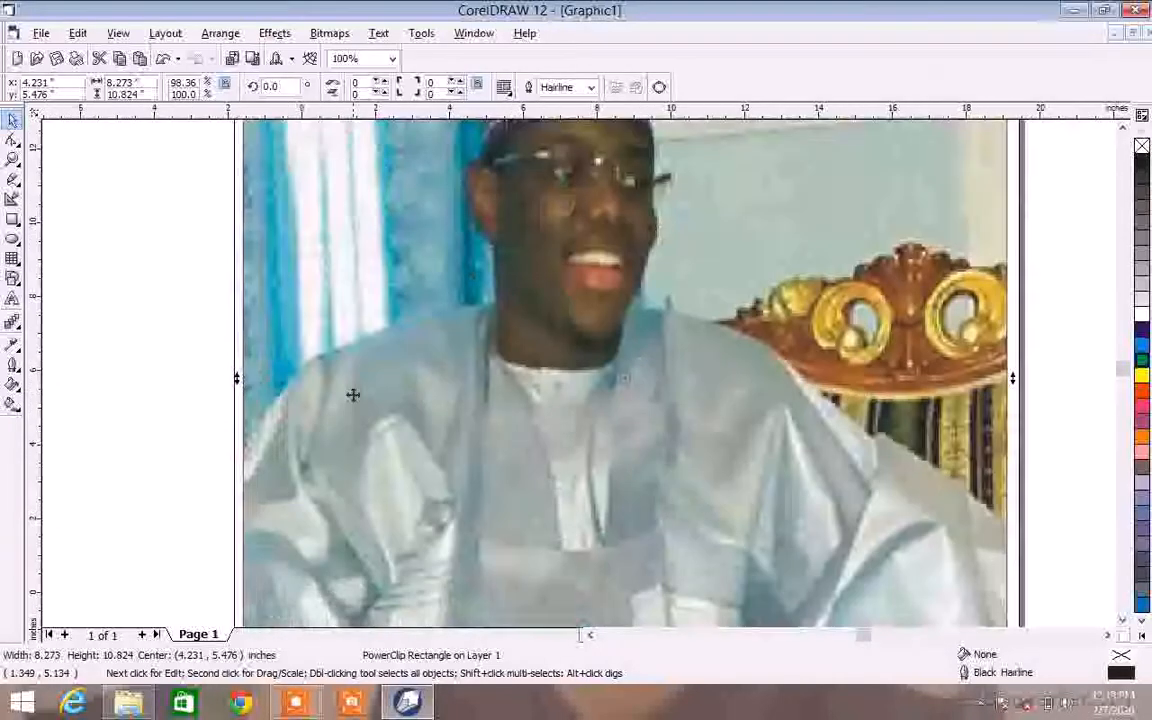
pyautogui.scroll(-3, 315, 350)
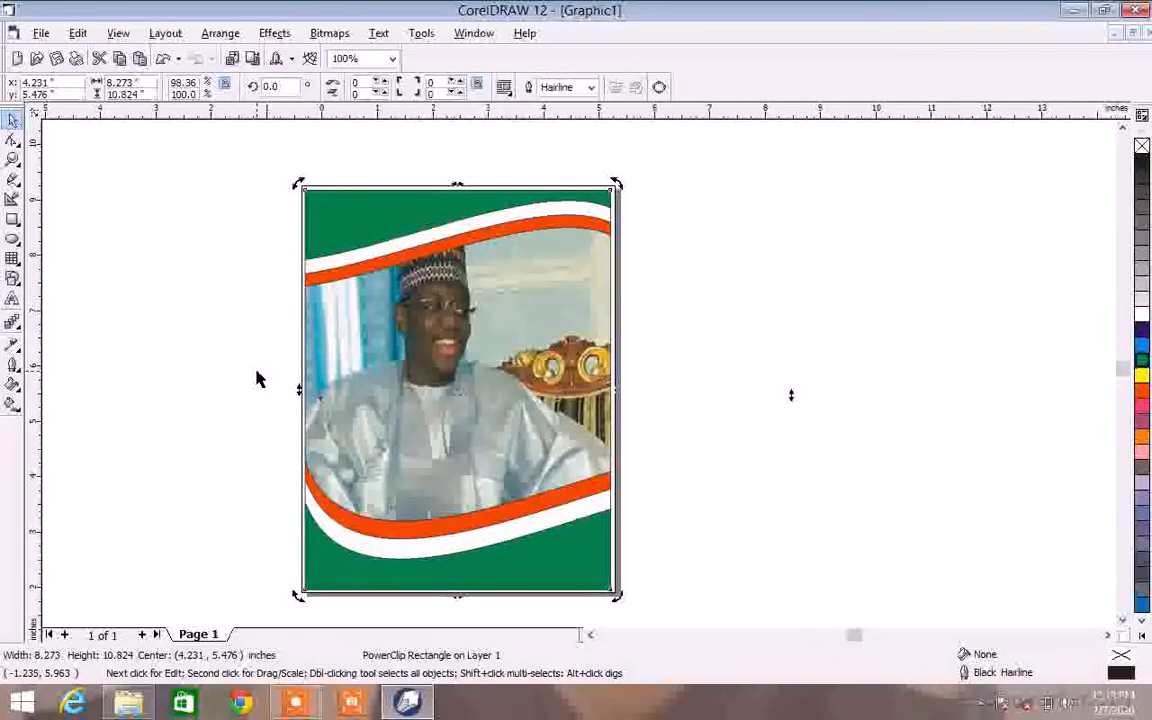
pyautogui.scroll(1, 256, 380)
pyautogui.scroll(-2, 264, 398)
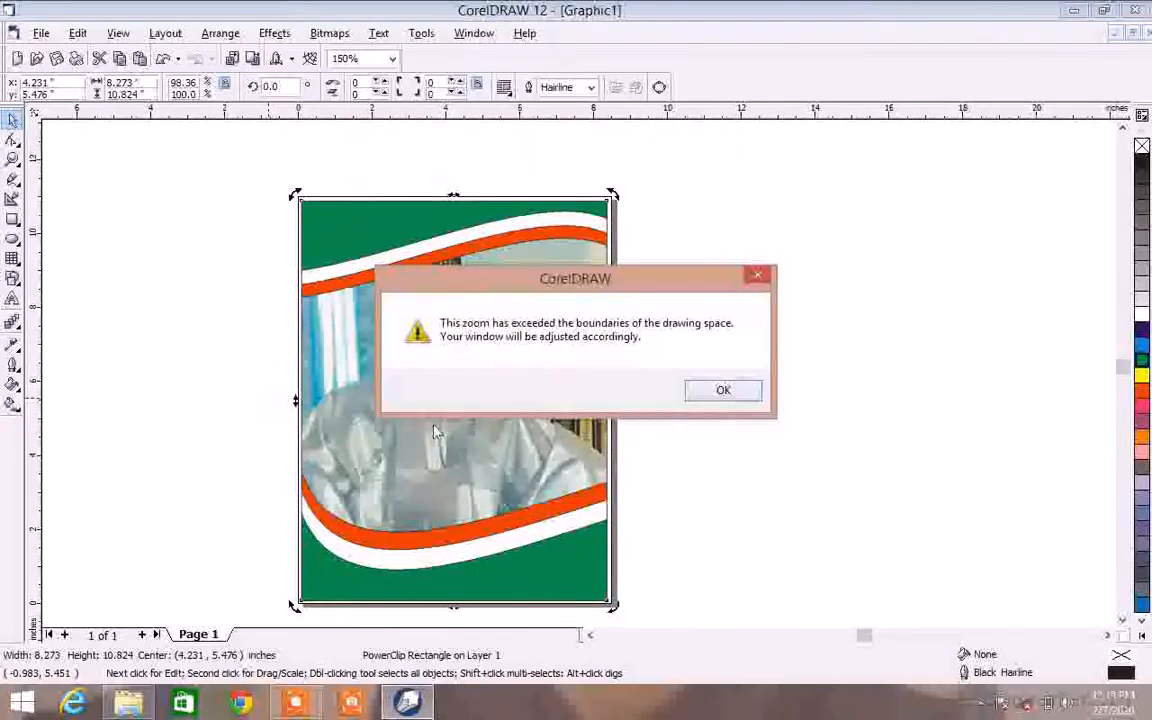
pyautogui.click(723, 392)
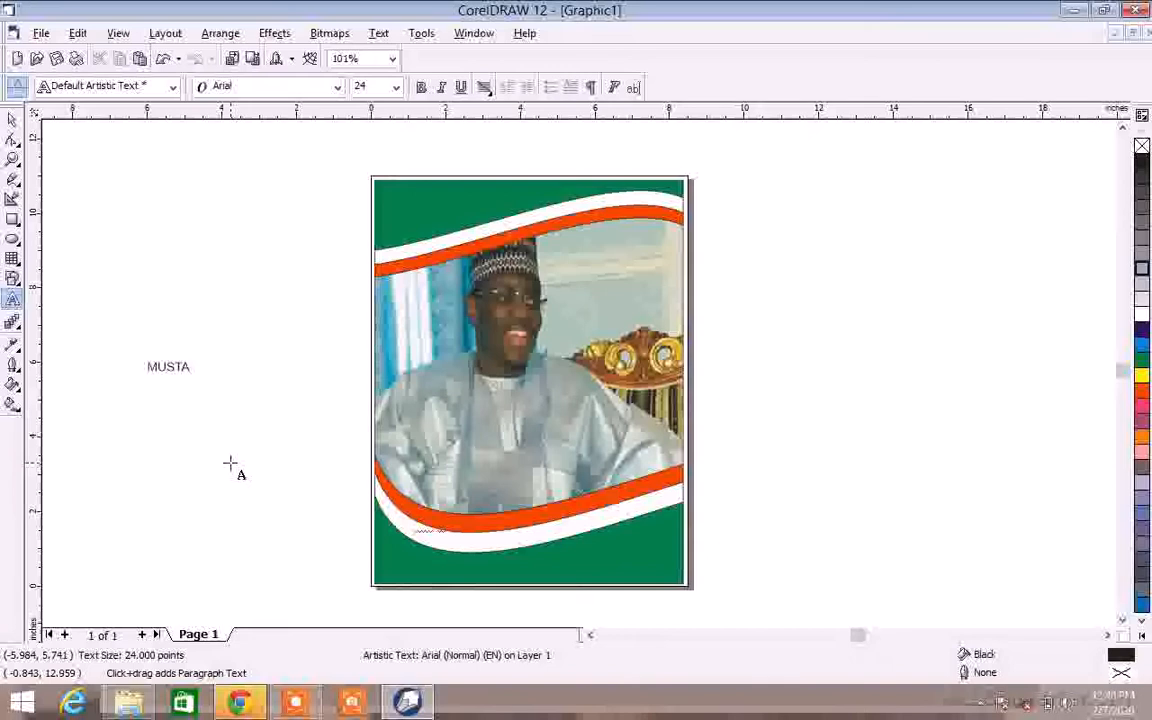
# Step: Enter the pictured man's full name as Arial artistic text and place it on the lower-right green area at about 55 points
pyautogui.write('P')
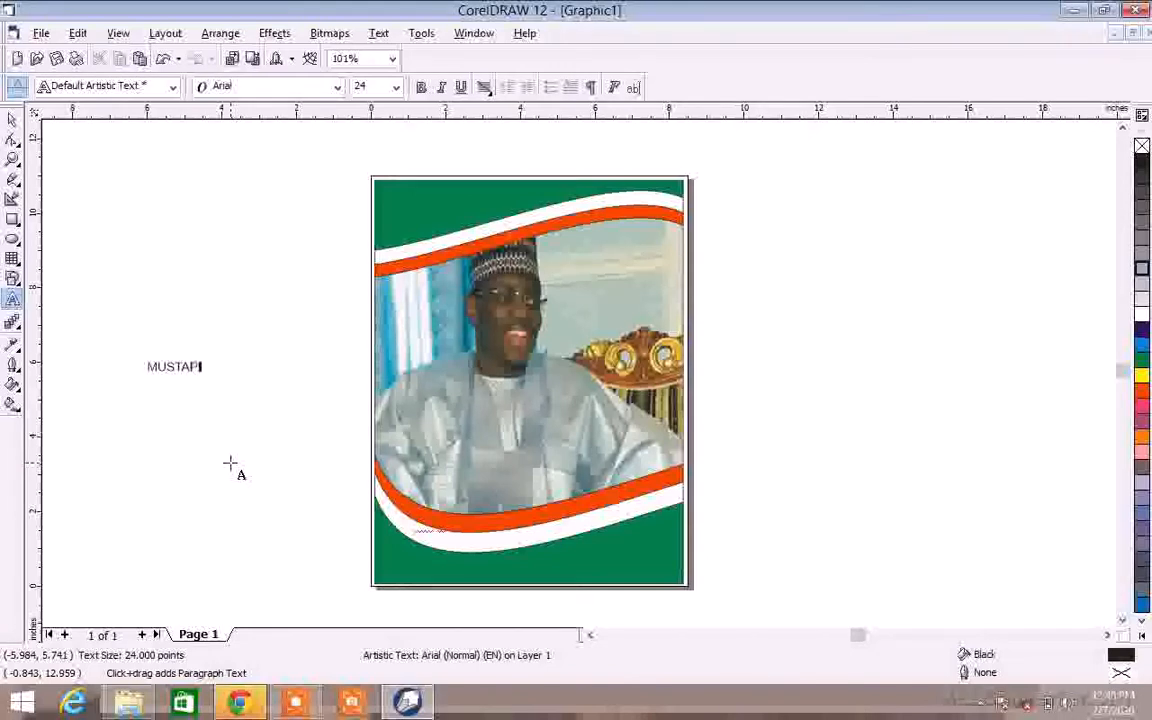
pyautogui.write('HA SUL')
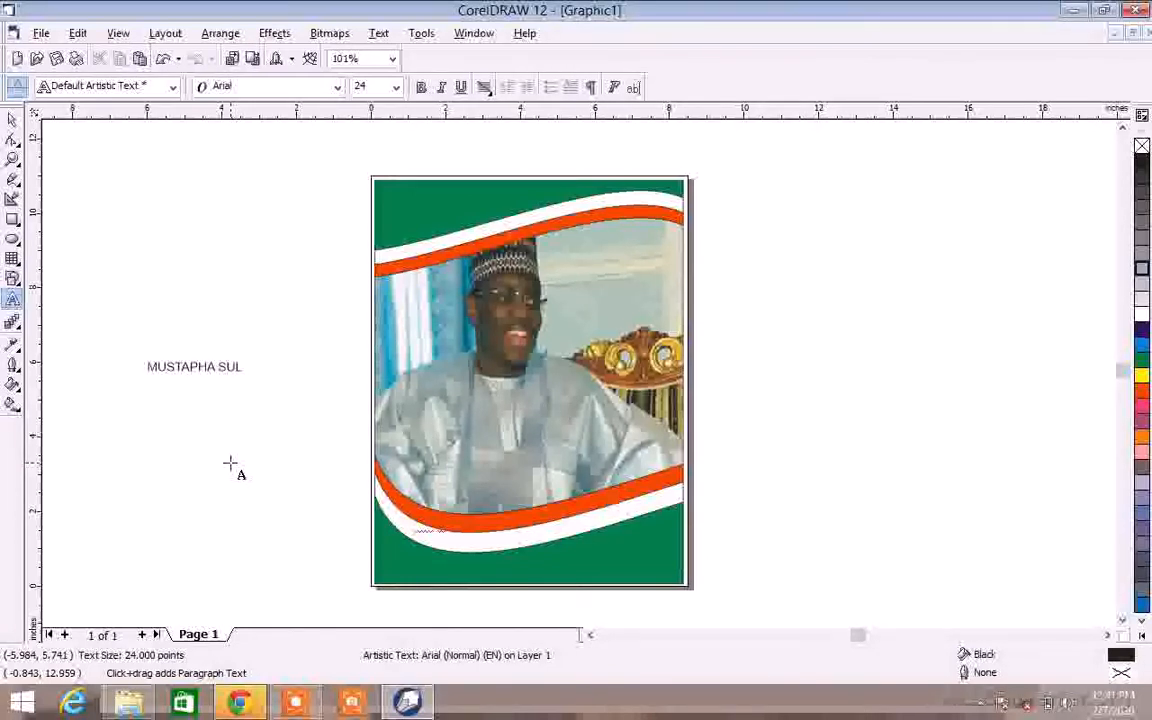
pyautogui.write('E LAMID')
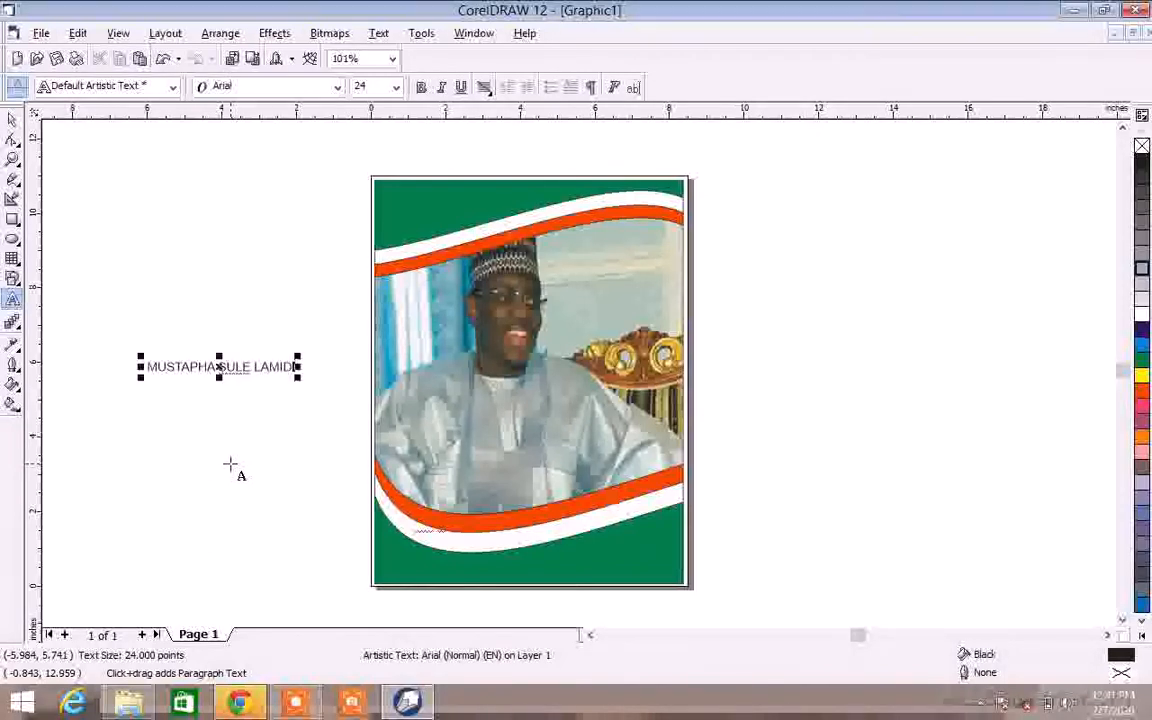
pyautogui.moveTo(218, 370); pyautogui.dragTo(457, 553)
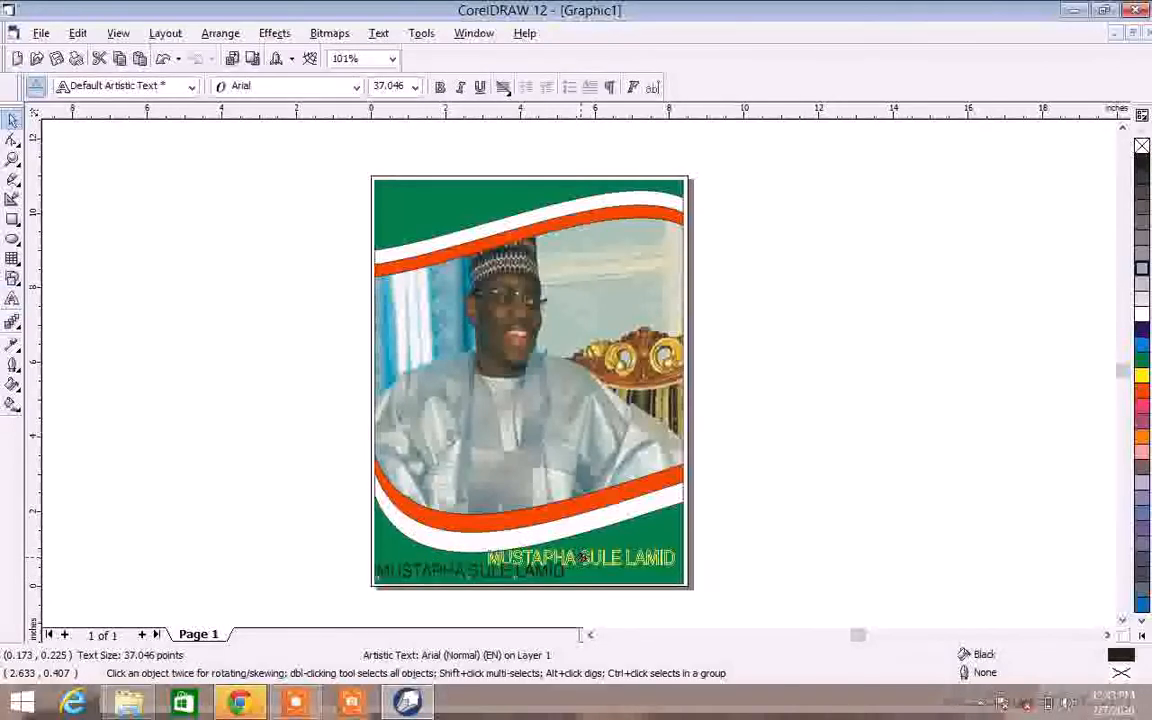
pyautogui.moveTo(584, 556); pyautogui.dragTo(576, 586)
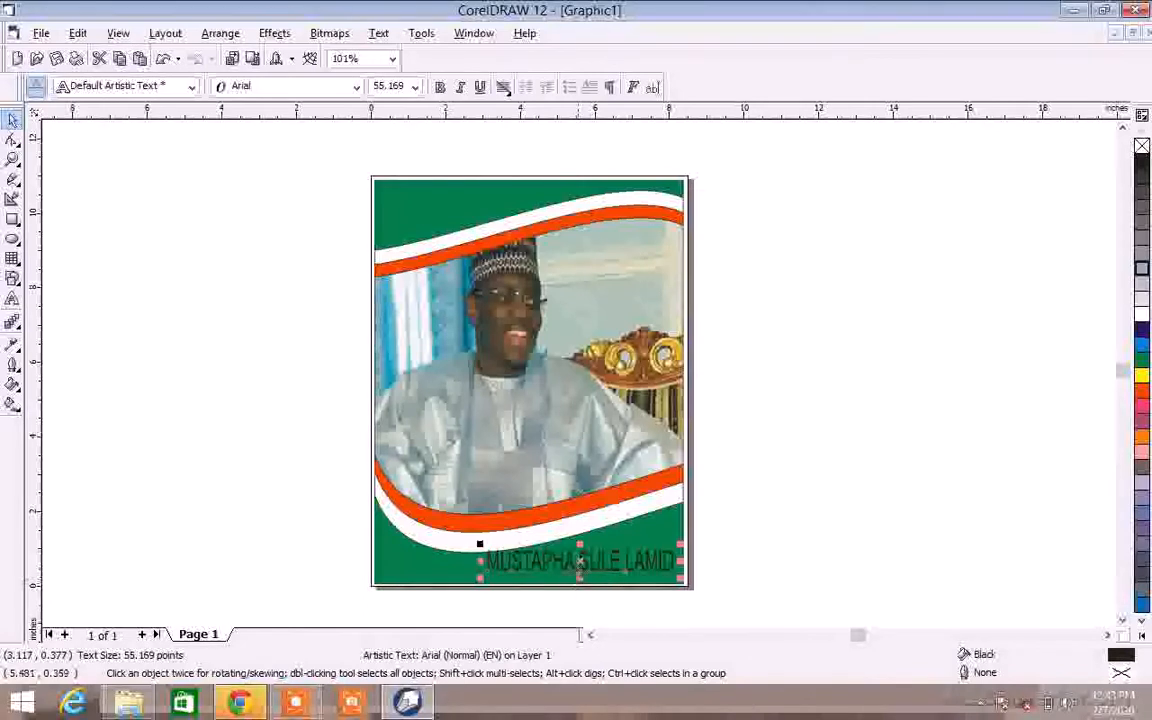
# Step: Break the name into two lines after the first name and stretch it wide at about 36 points in the page's lower-left corner
pyautogui.click(574, 557)
pyautogui.doubleClick(576, 561)
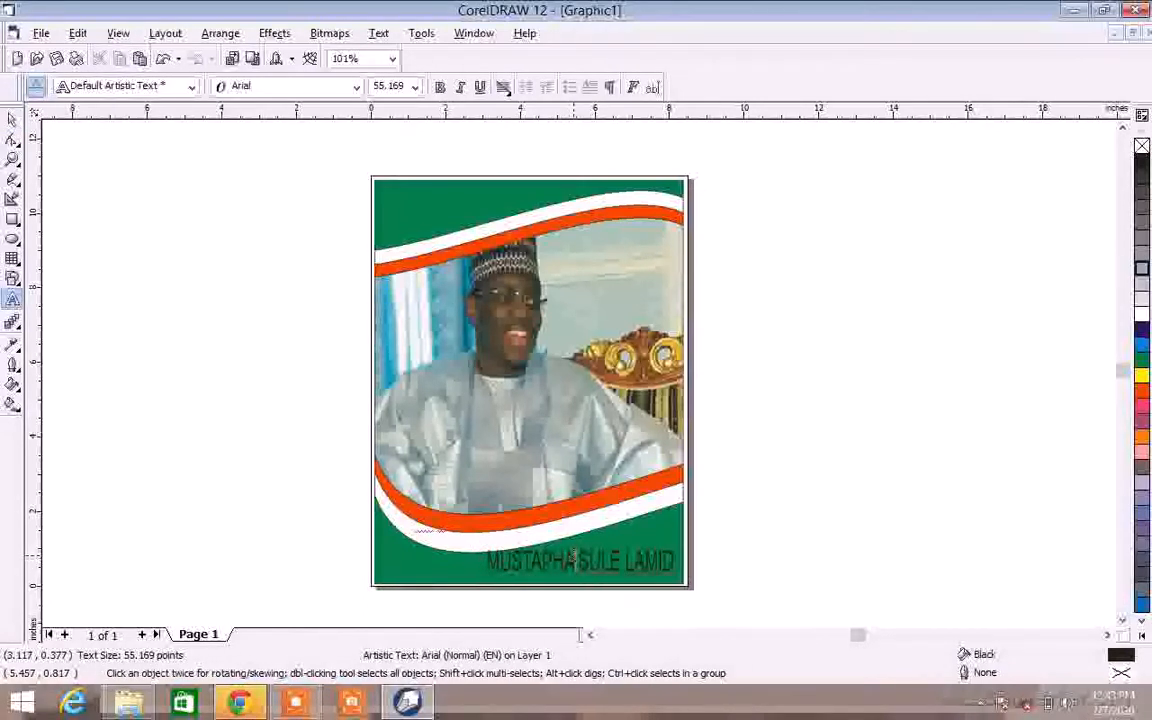
pyautogui.press('Return')
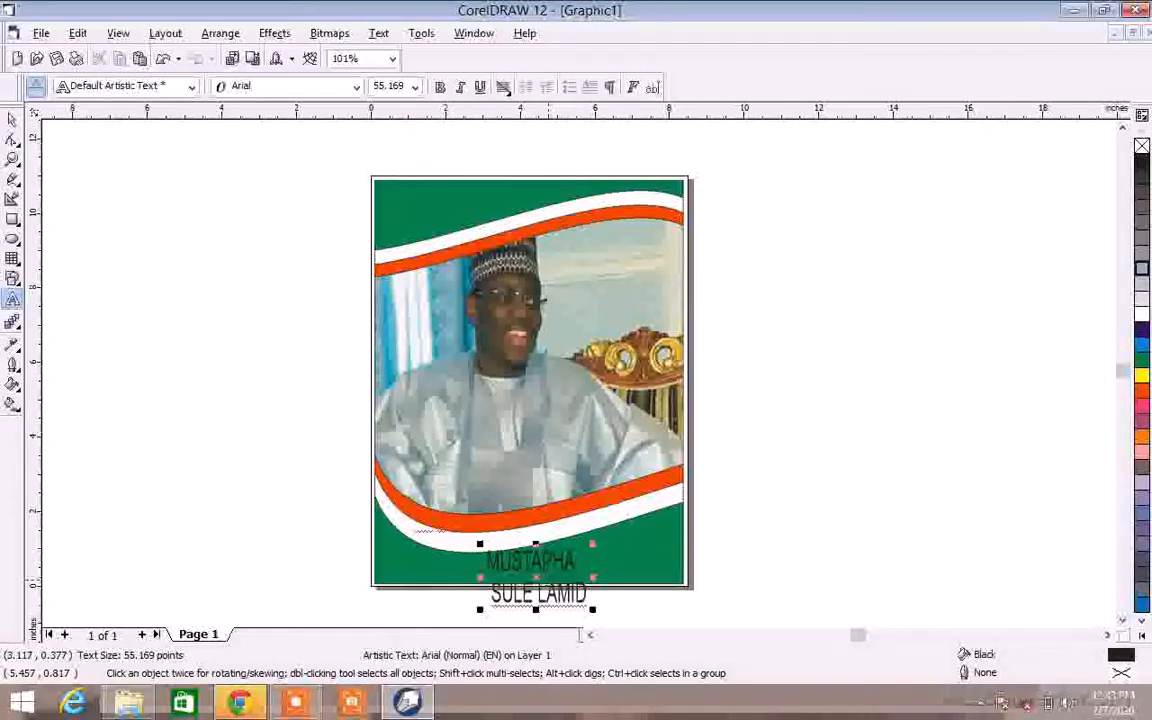
pyautogui.moveTo(593, 577); pyautogui.dragTo(673, 578)
pyautogui.moveTo(576, 578); pyautogui.dragTo(461, 535)
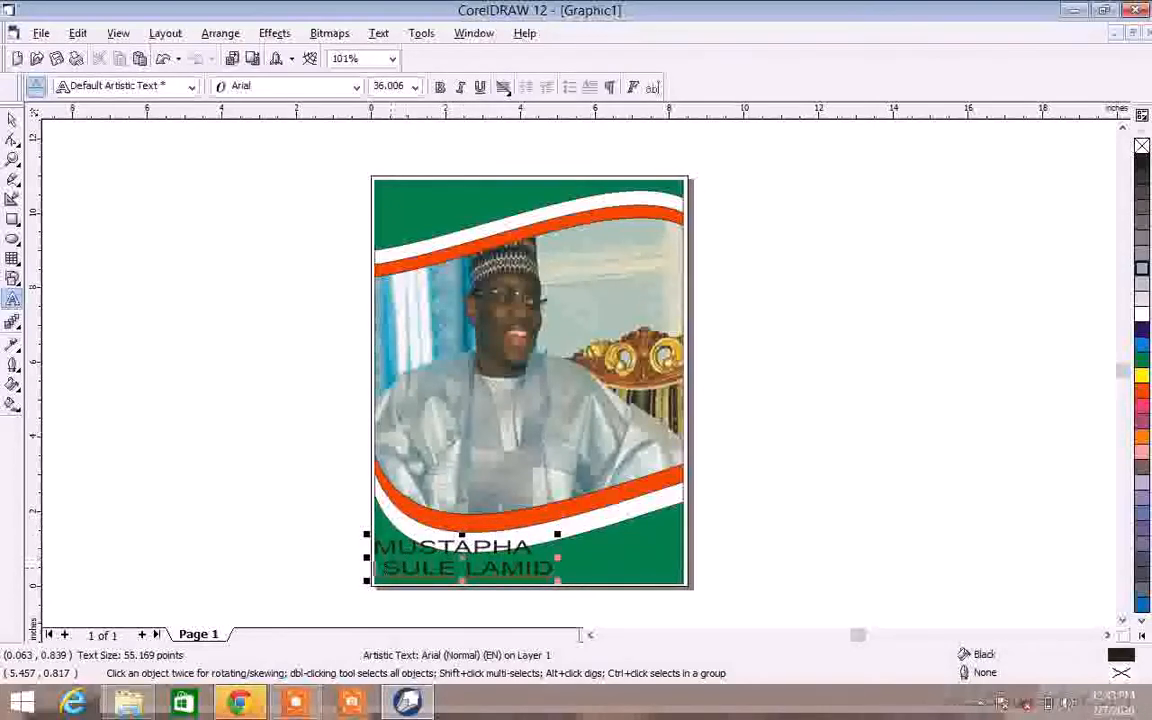
pyautogui.press('BackSpace')
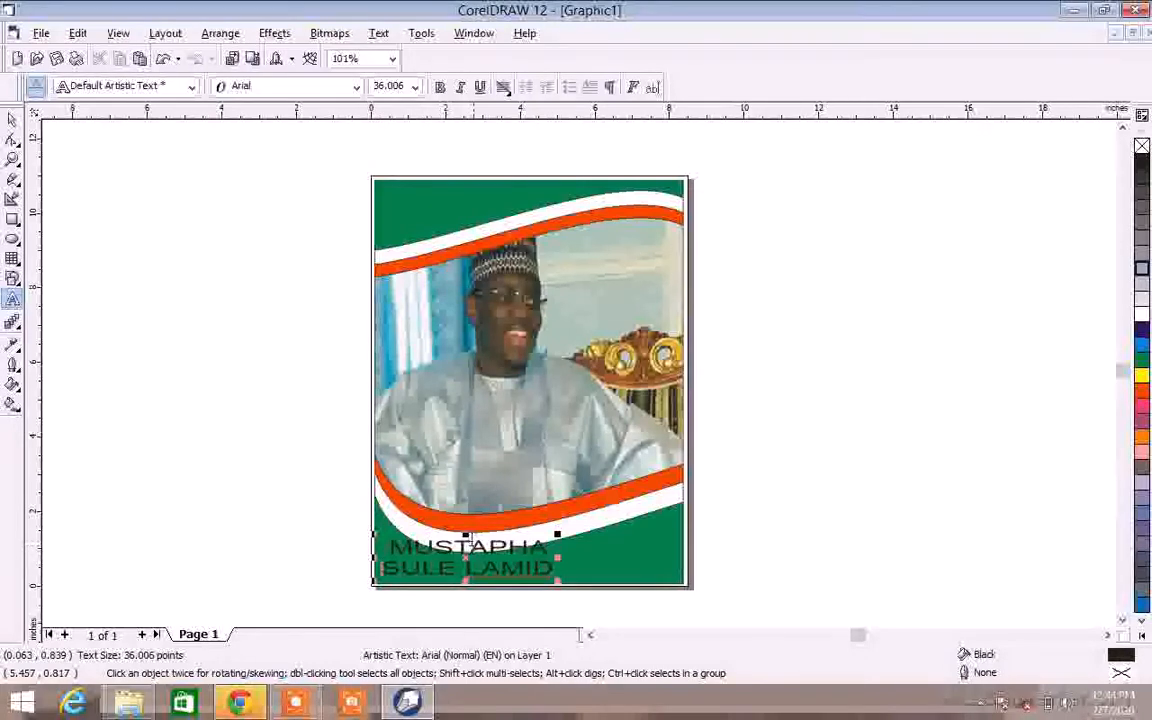
# Step: Move the two-line name to the page's lower-right green area, widening it slightly and resizing it to about 37 points
pyautogui.moveTo(464, 533)
pyautogui.mouseDown()
pyautogui.moveTo(464, 488)
pyautogui.moveTo(465, 545)
pyautogui.mouseUp()
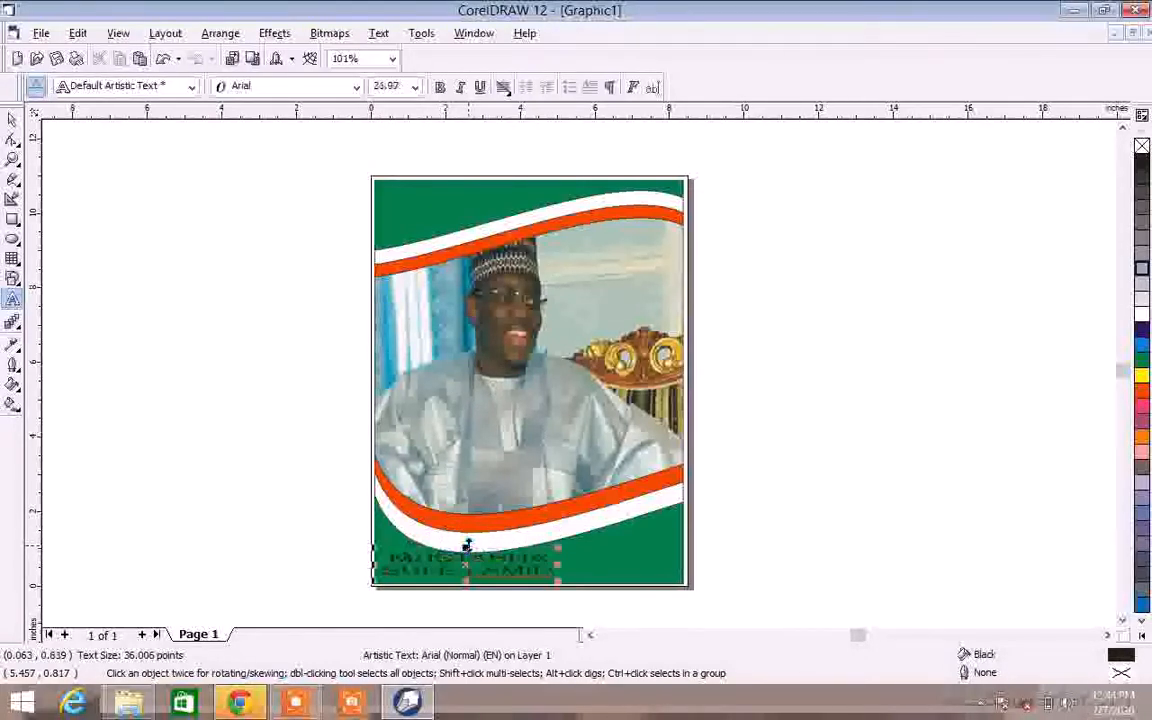
pyautogui.moveTo(557, 566); pyautogui.dragTo(564, 566)
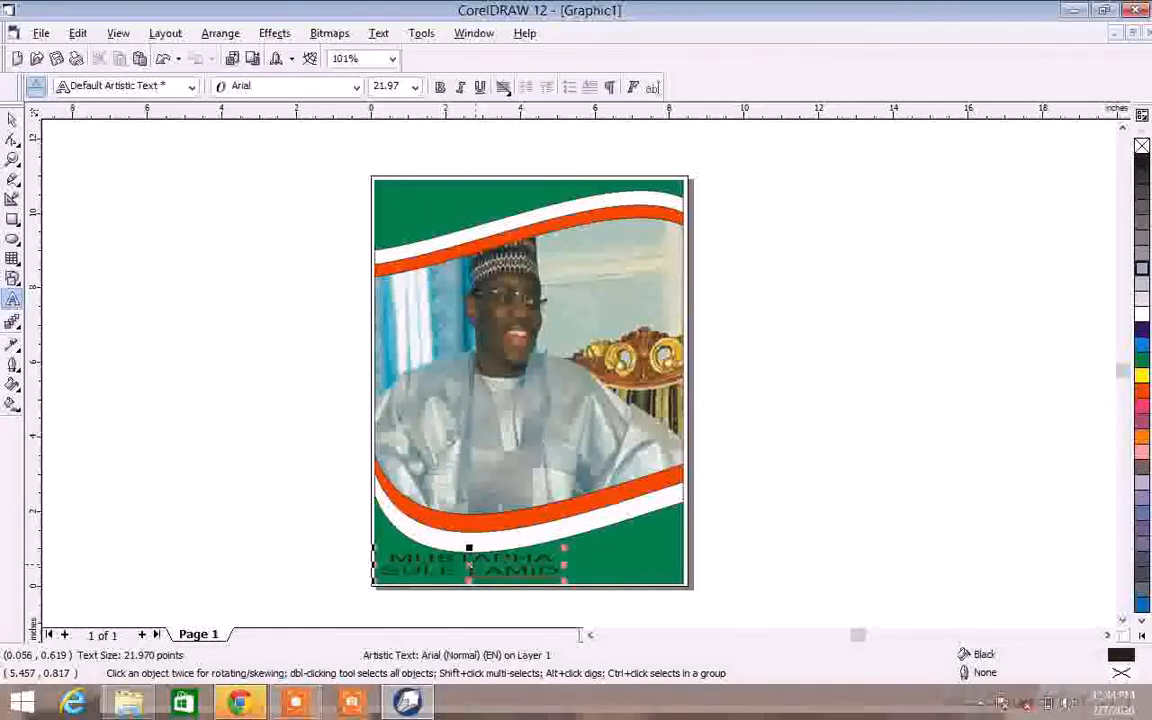
pyautogui.moveTo(469, 566); pyautogui.dragTo(686, 570)
pyautogui.moveTo(590, 549); pyautogui.dragTo(590, 542)
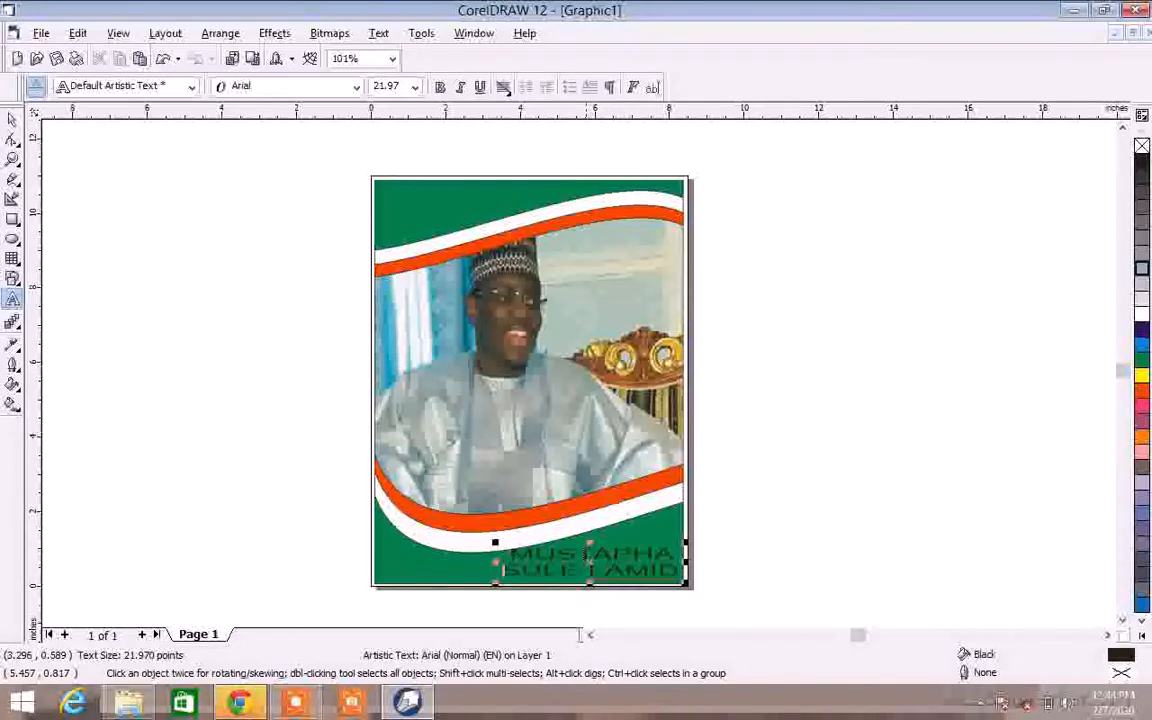
pyautogui.click(591, 586)
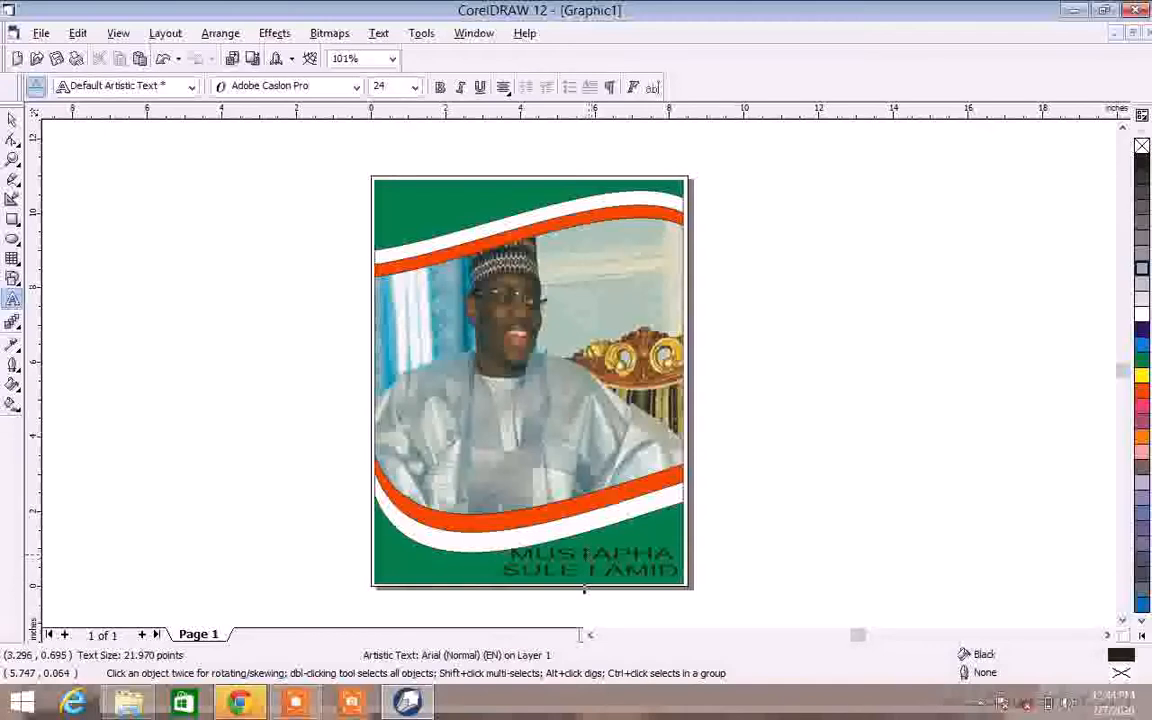
pyautogui.click(588, 551)
pyautogui.moveTo(590, 543); pyautogui.dragTo(590, 535)
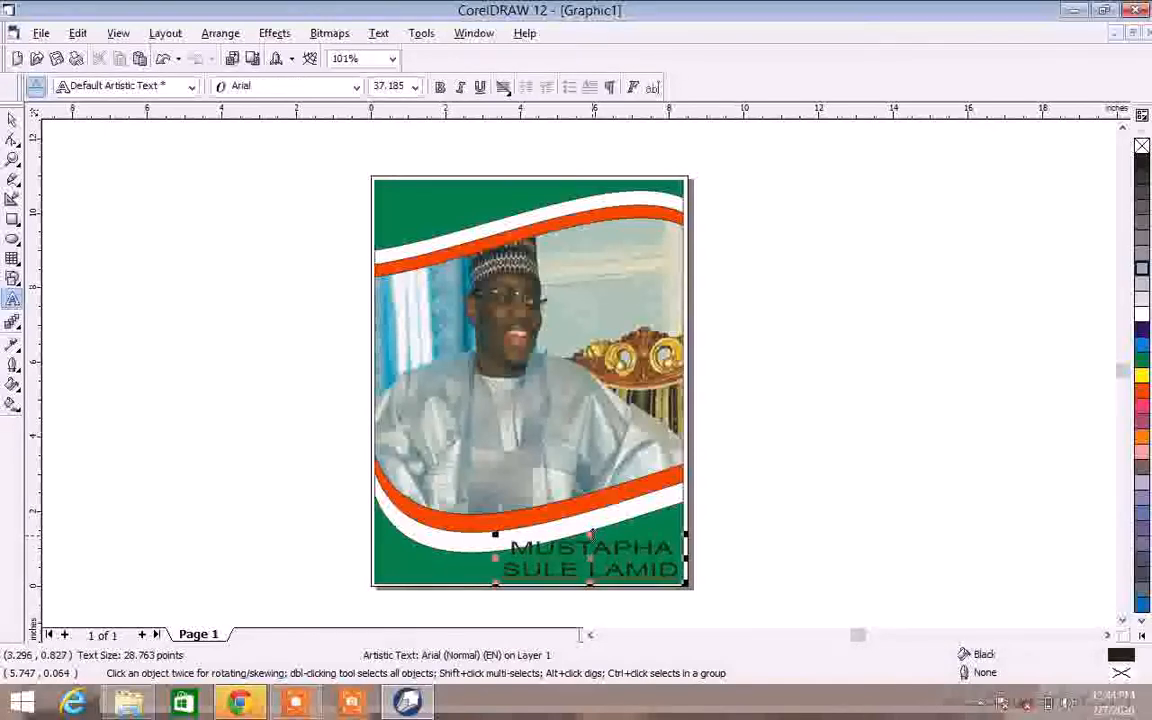
pyautogui.moveTo(592, 559); pyautogui.dragTo(592, 565)
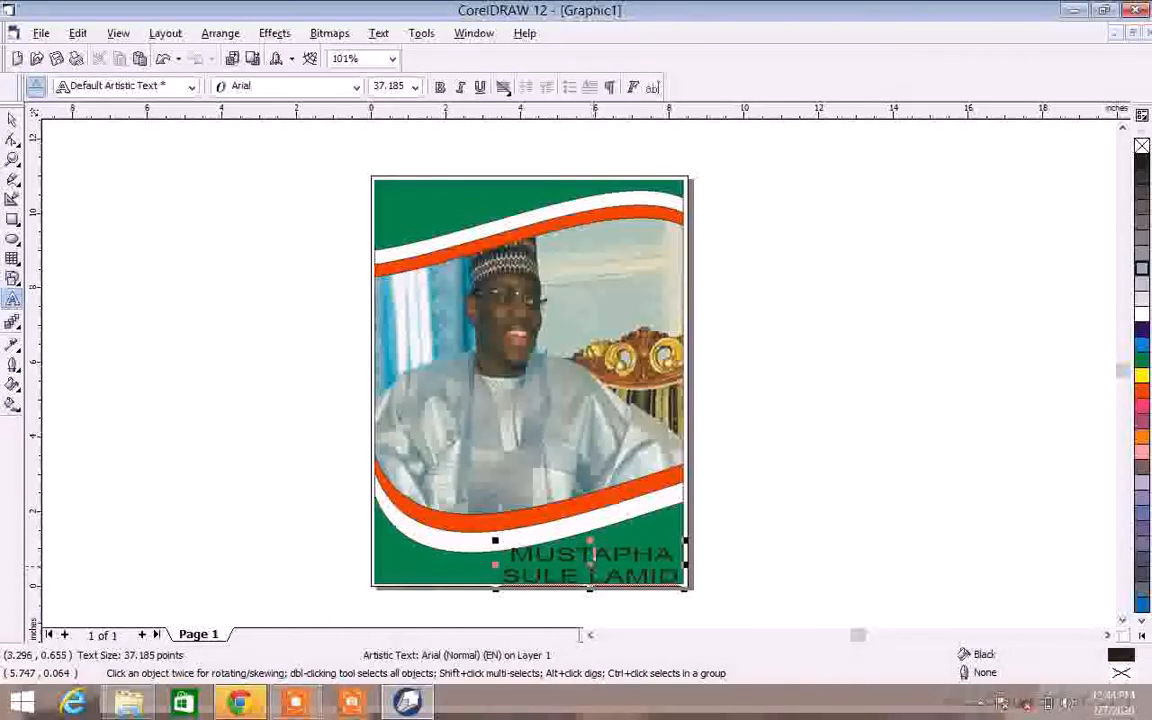
# Step: Set the first line of the name in Arial Black
pyautogui.moveTo(675, 555); pyautogui.dragTo(486, 543)
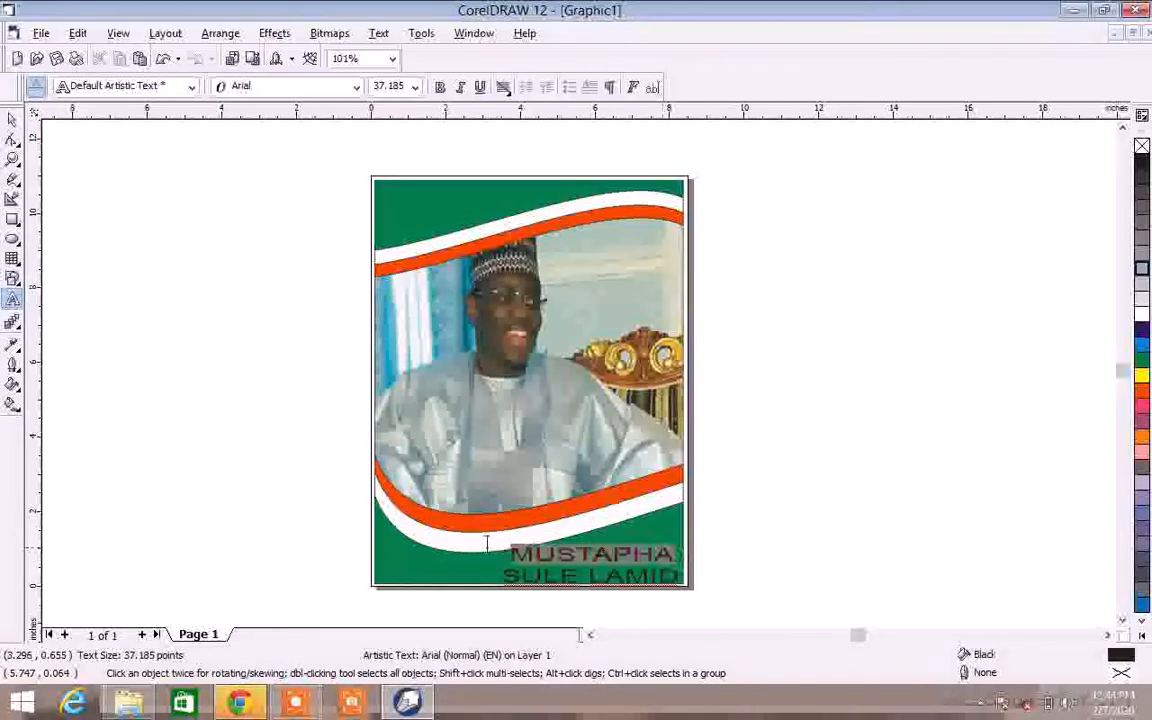
pyautogui.click(356, 87)
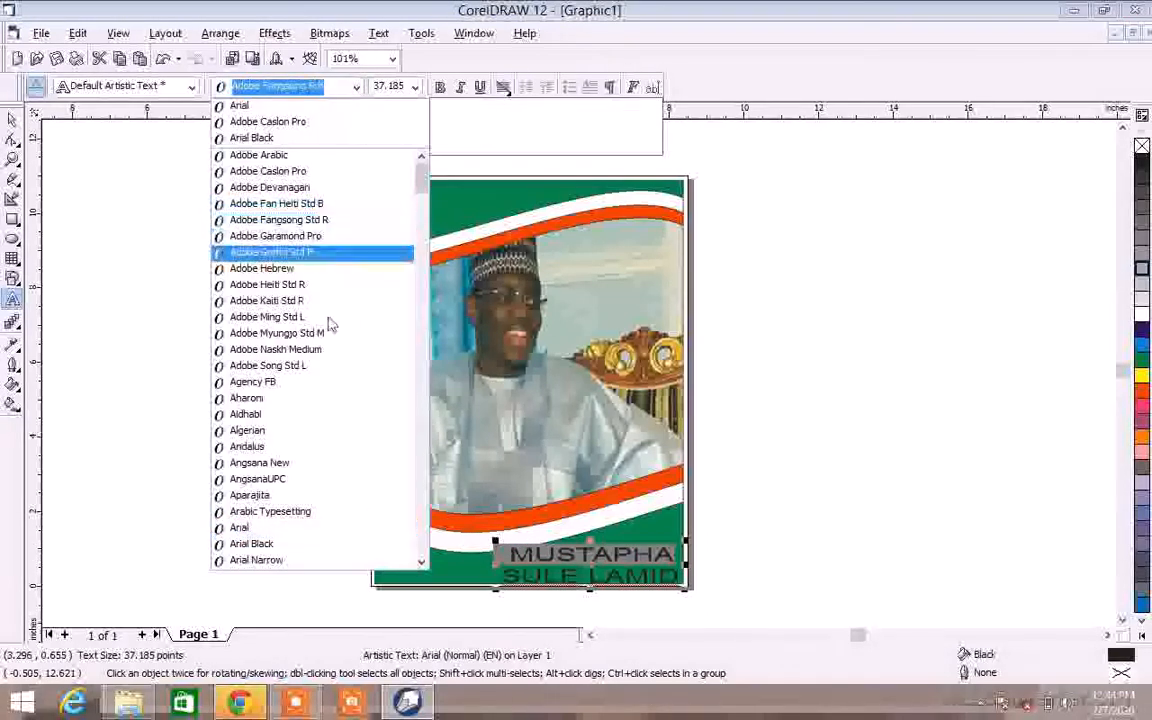
pyautogui.click(299, 543)
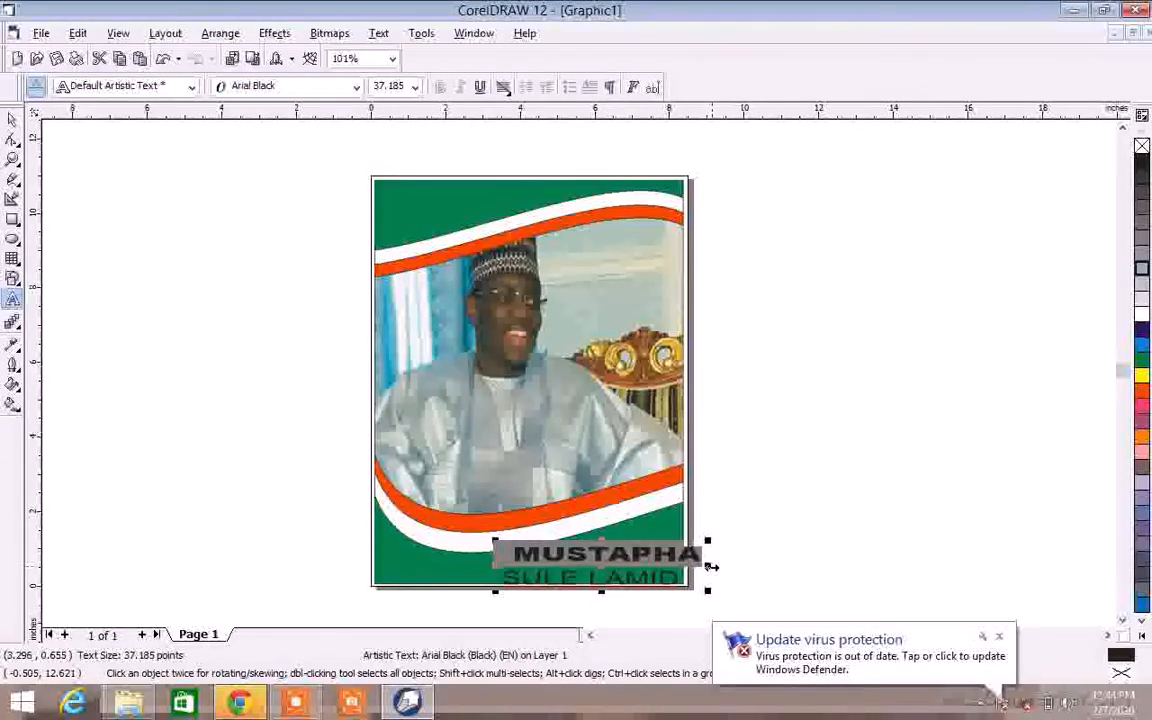
# Step: Narrow the name block slightly and set its second line in Bodoni MT Black
pyautogui.moveTo(697, 568); pyautogui.dragTo(472, 573)
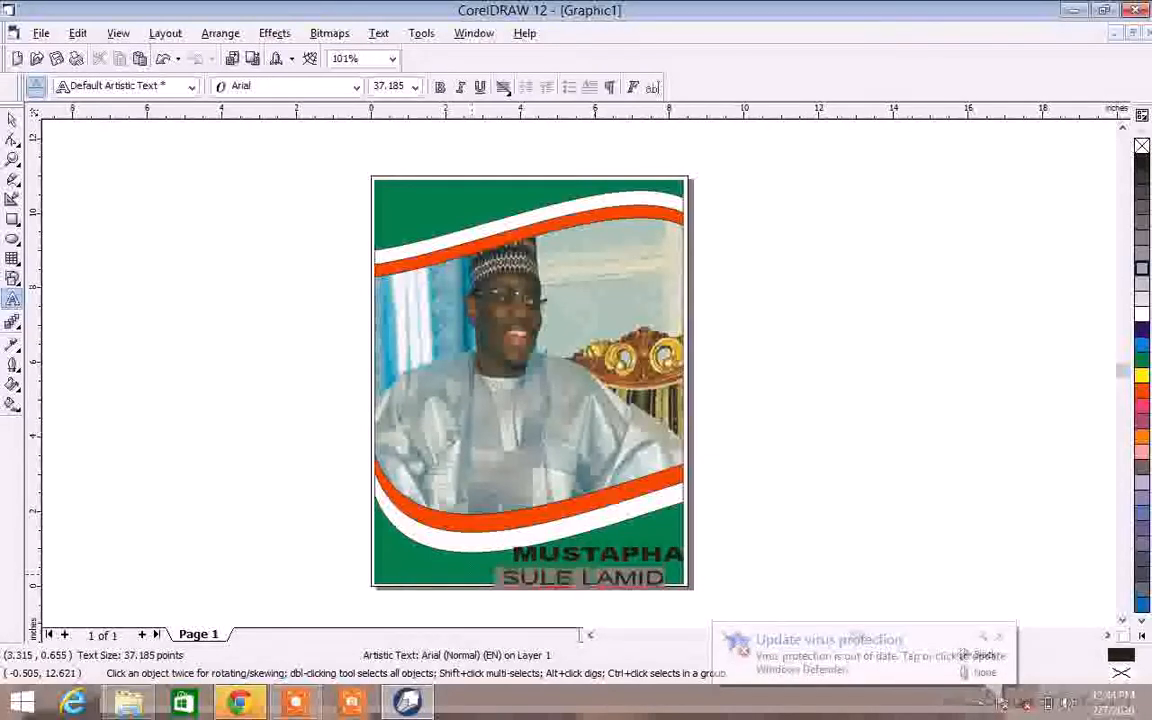
pyautogui.click(356, 87)
pyautogui.scroll(-7, 355, 455)
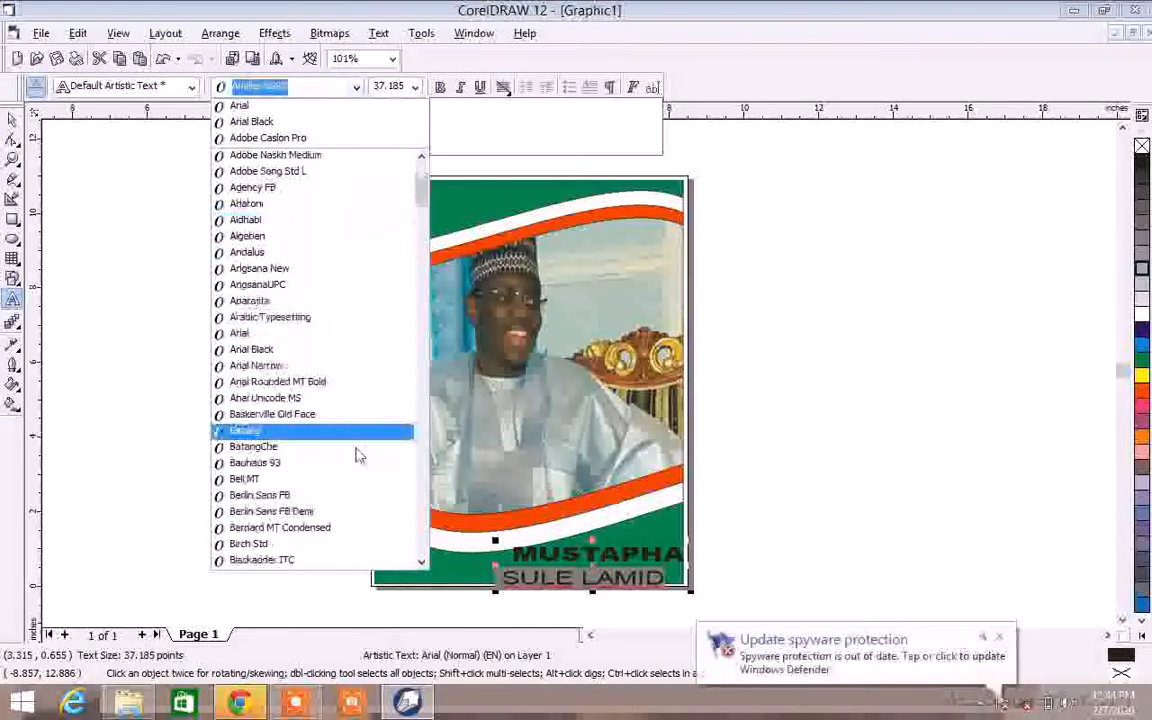
pyautogui.scroll(-6, 350, 458)
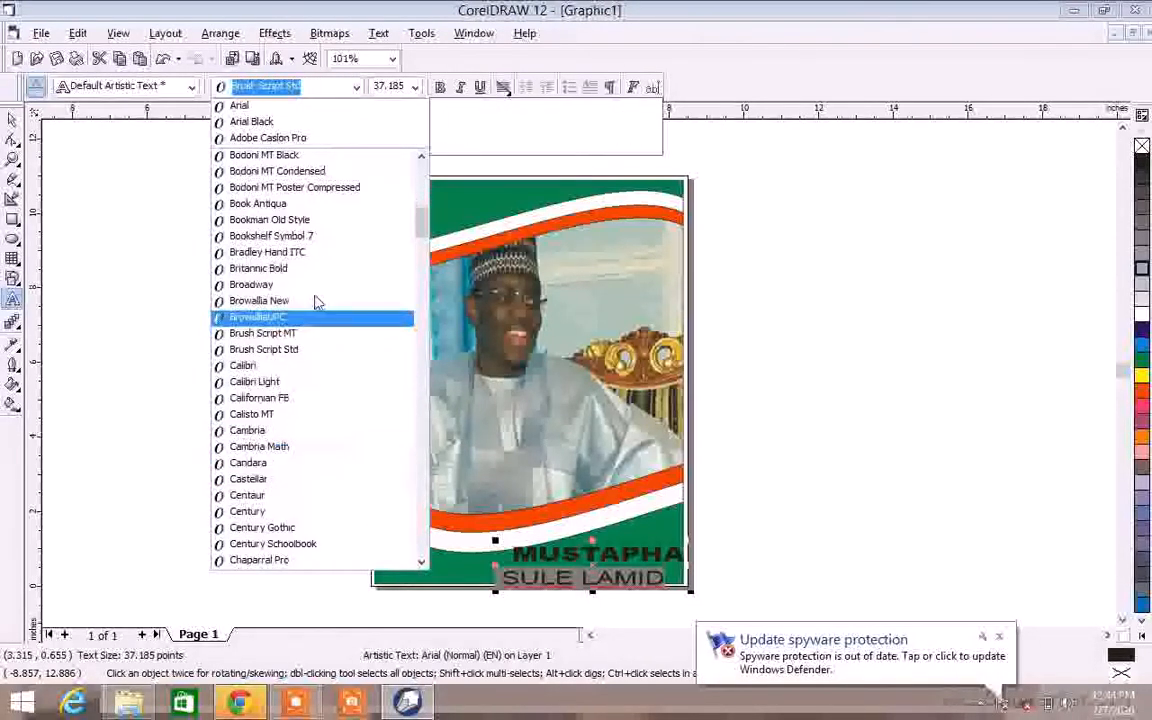
pyautogui.click(332, 155)
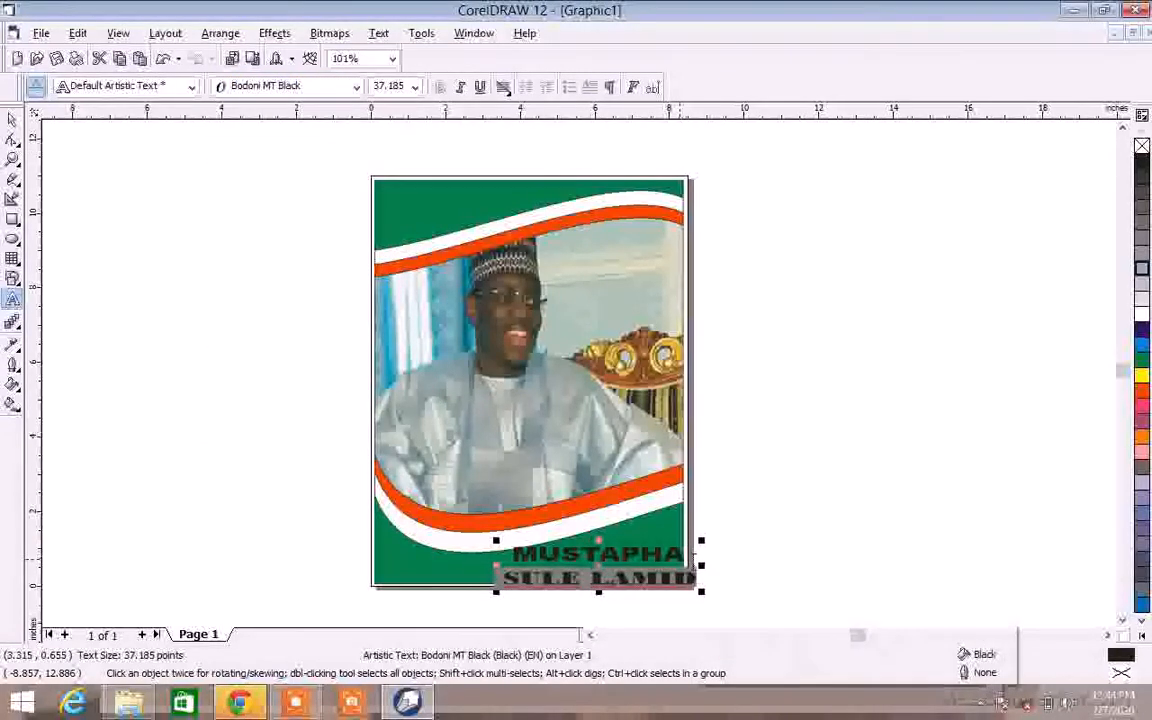
# Step: Shrink the two-line name block to about 26 points and move it to the page's lower-left corner
pyautogui.click(539, 578)
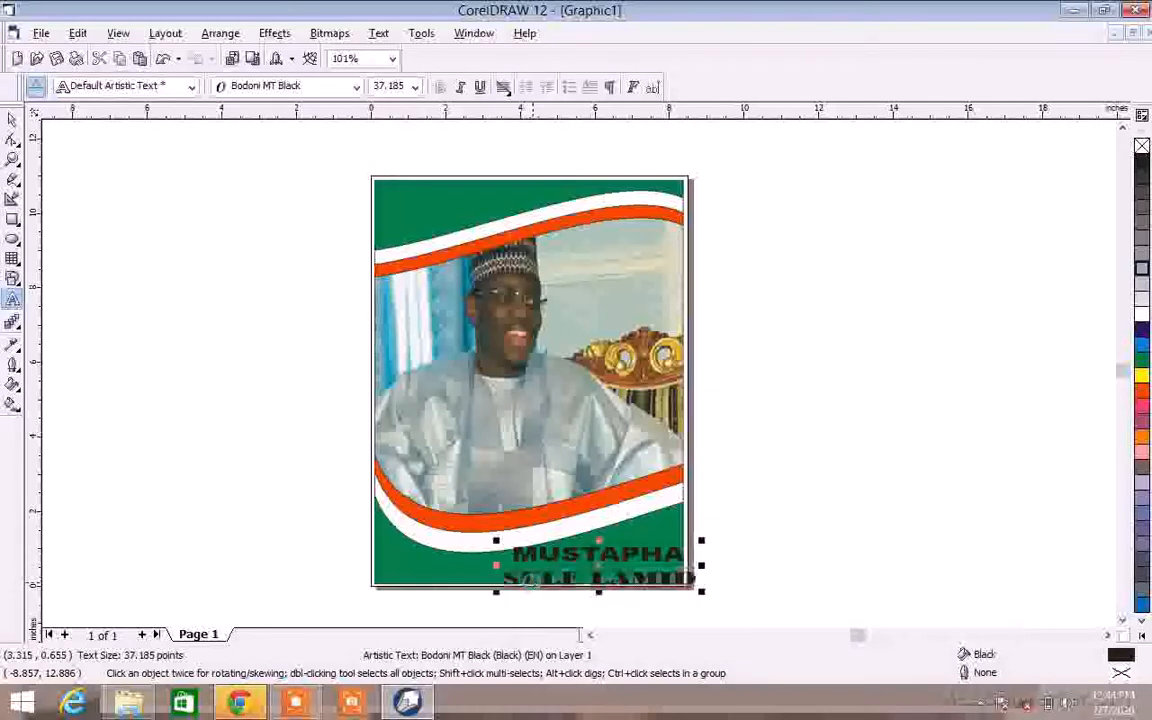
pyautogui.moveTo(703, 566); pyautogui.dragTo(689, 565)
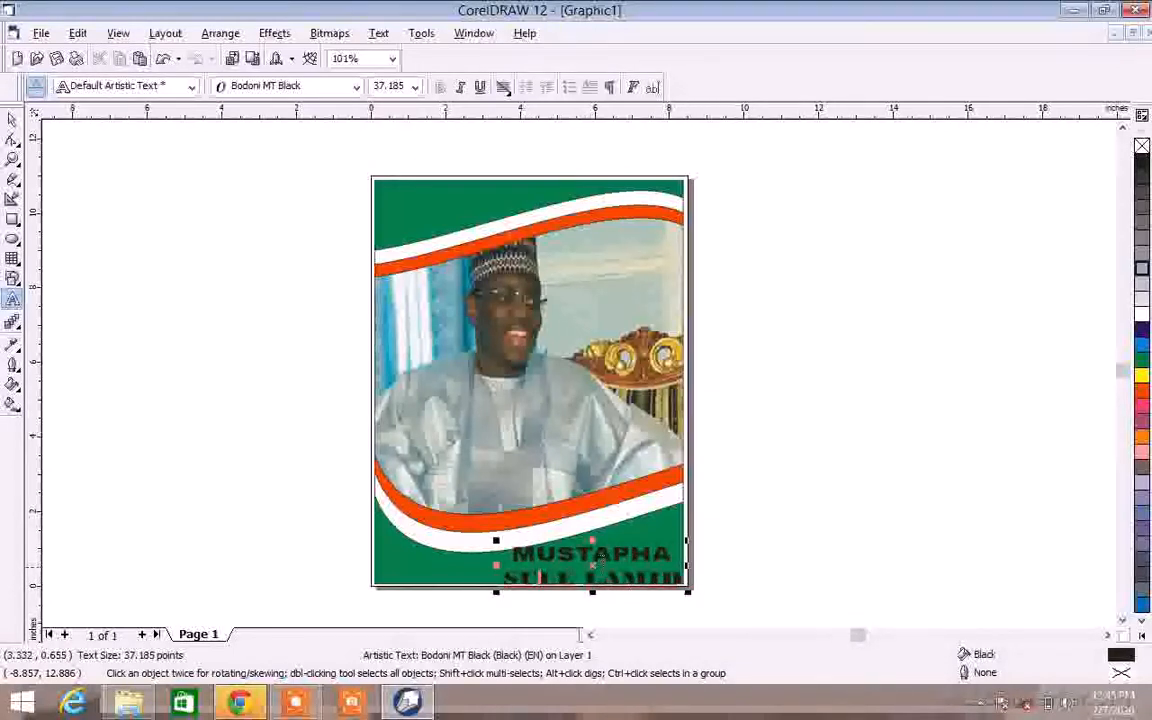
pyautogui.moveTo(496, 560); pyautogui.dragTo(509, 560)
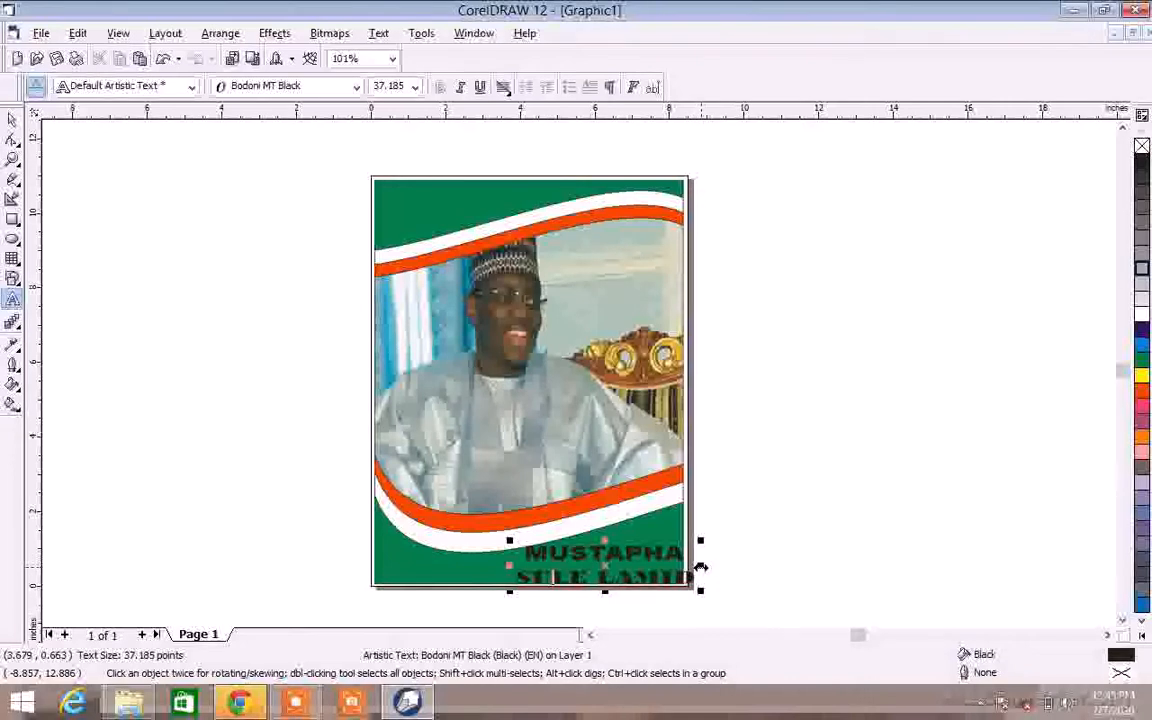
pyautogui.moveTo(700, 567); pyautogui.dragTo(681, 567)
pyautogui.moveTo(594, 592); pyautogui.dragTo(594, 578)
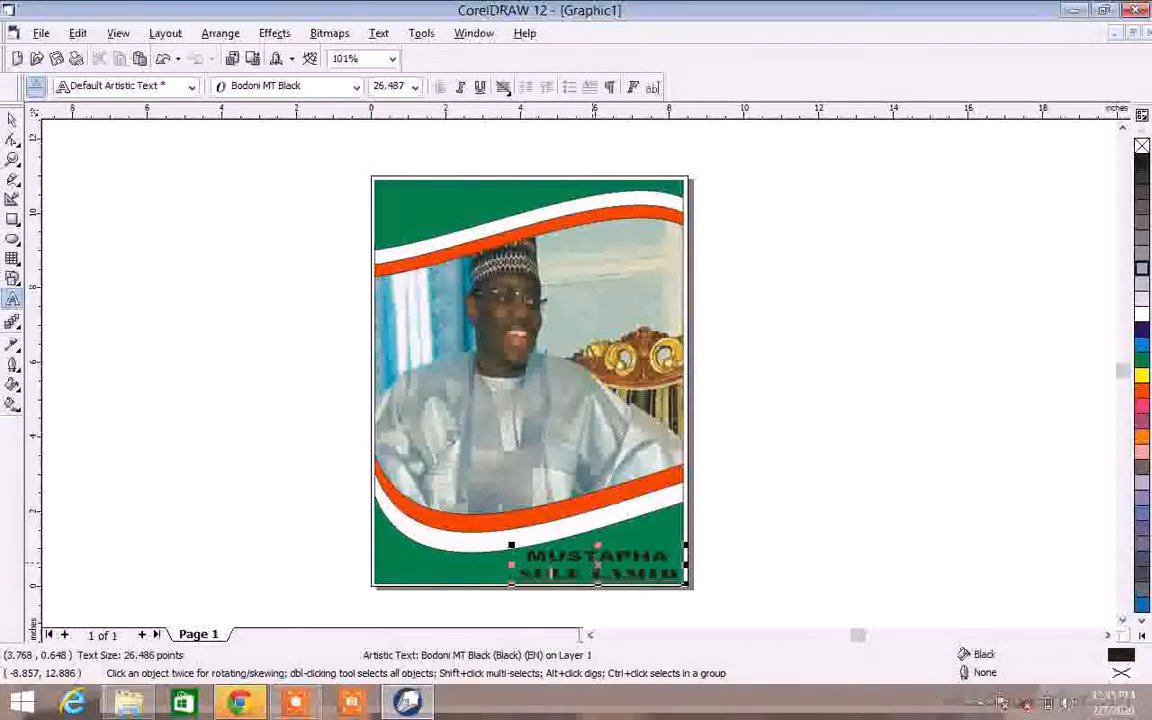
pyautogui.moveTo(603, 572); pyautogui.dragTo(458, 572)
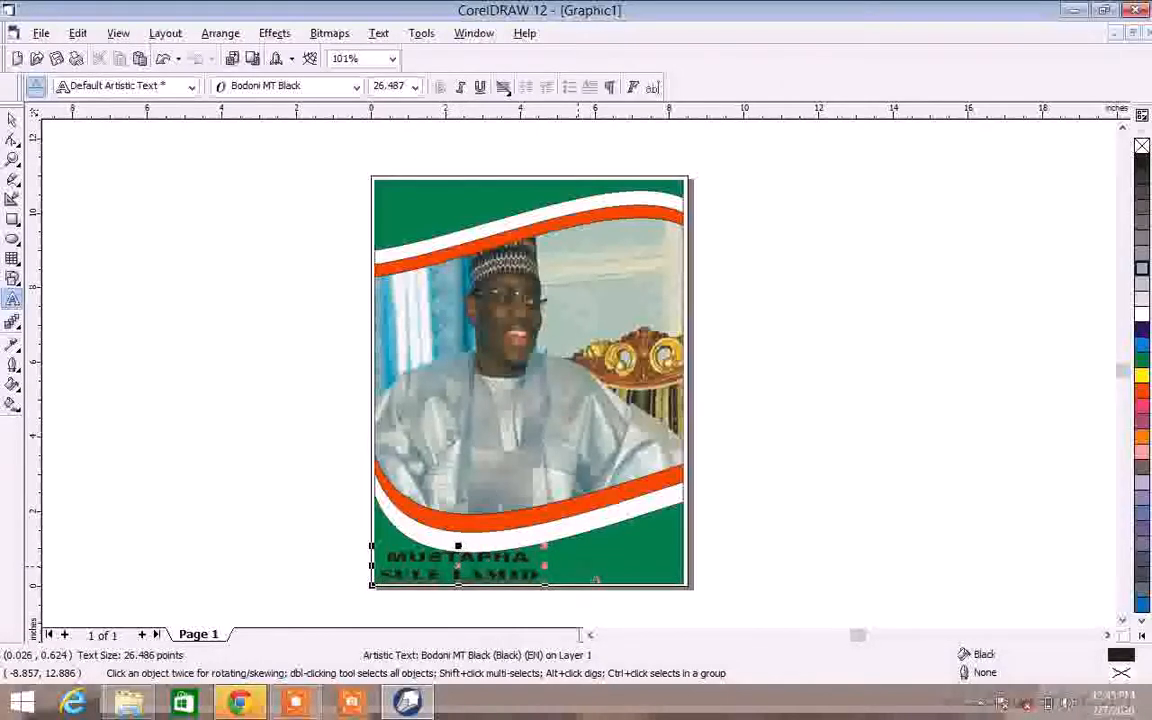
pyautogui.click(588, 568)
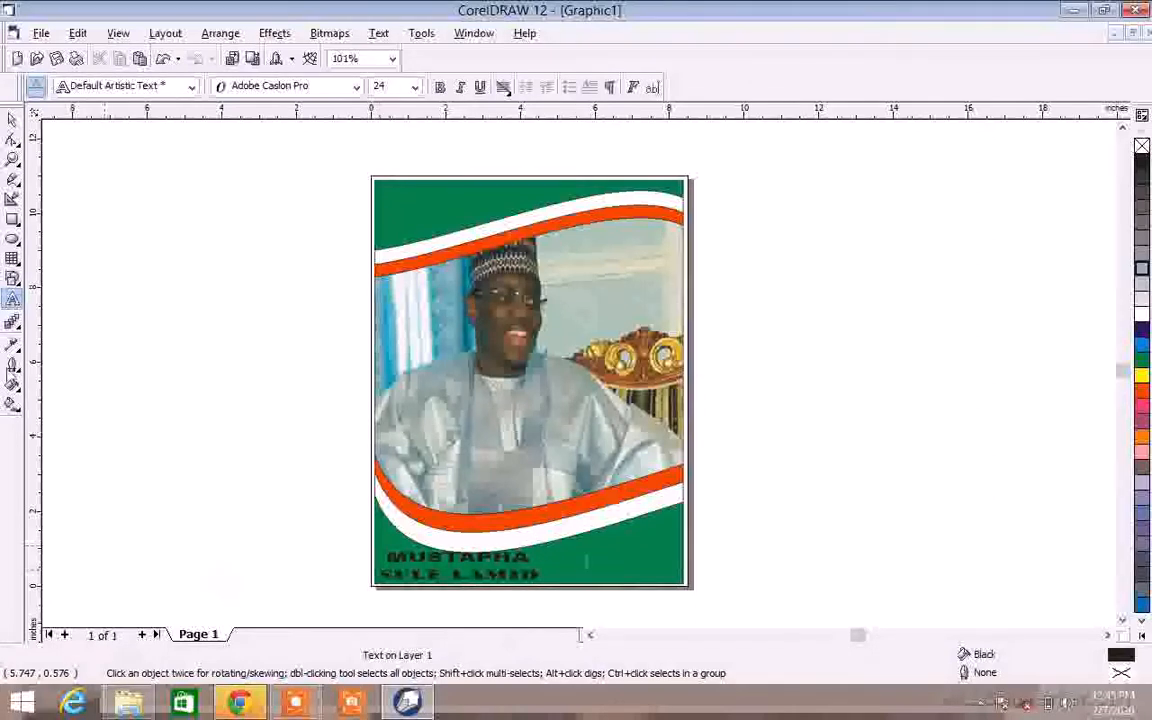
pyautogui.click(150, 426)
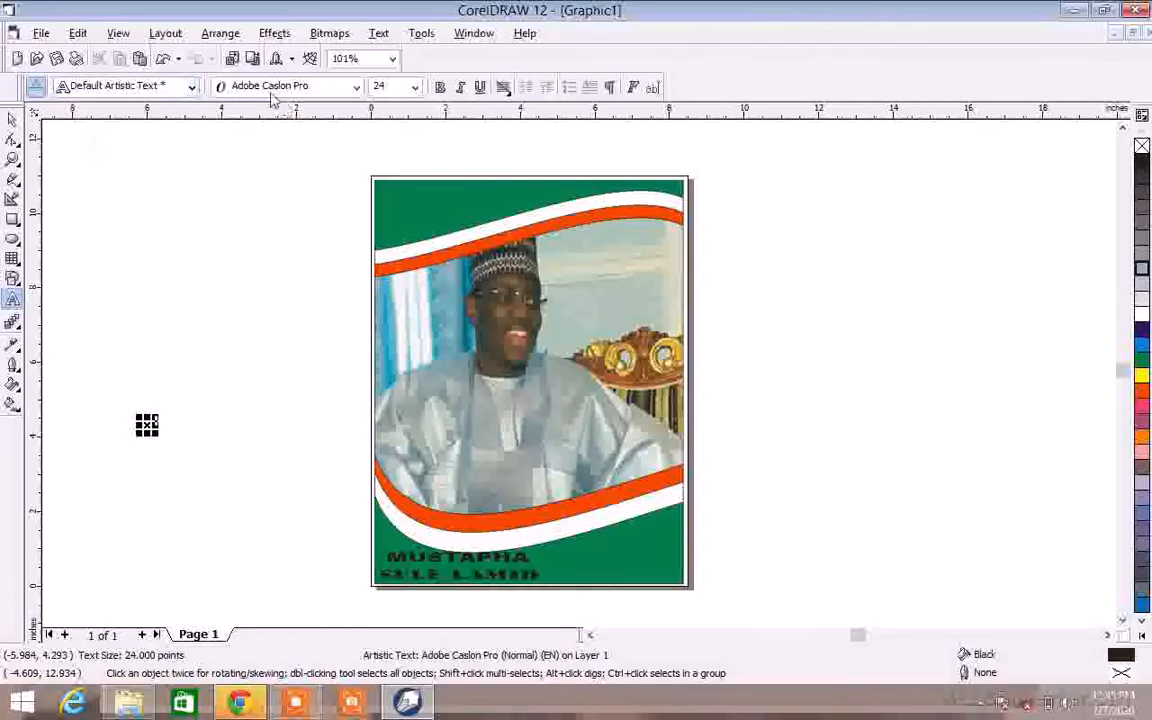
pyautogui.click(192, 88)
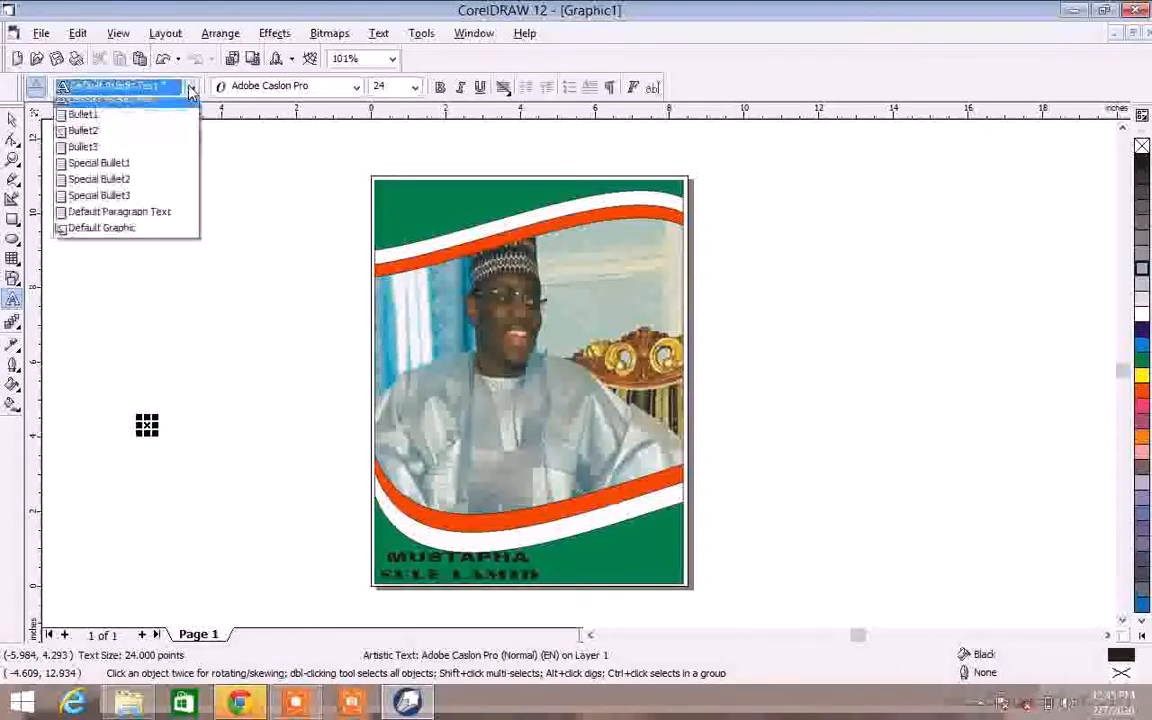
pyautogui.click(288, 90)
pyautogui.click(290, 90)
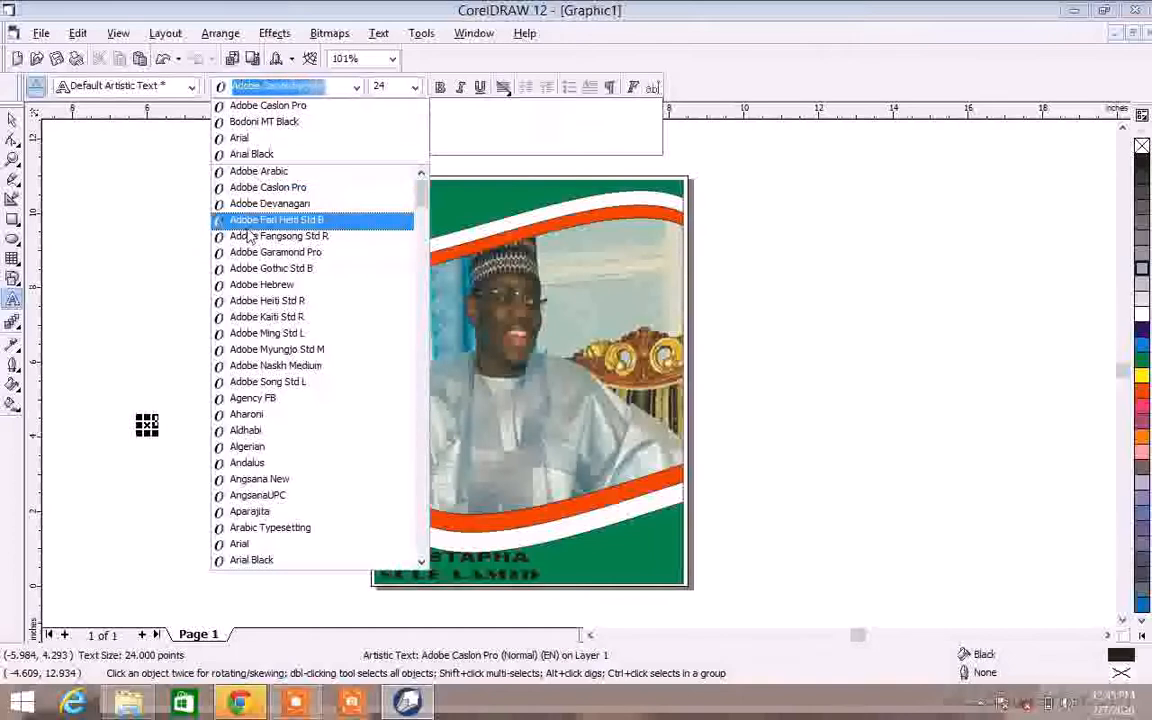
pyautogui.click(266, 143)
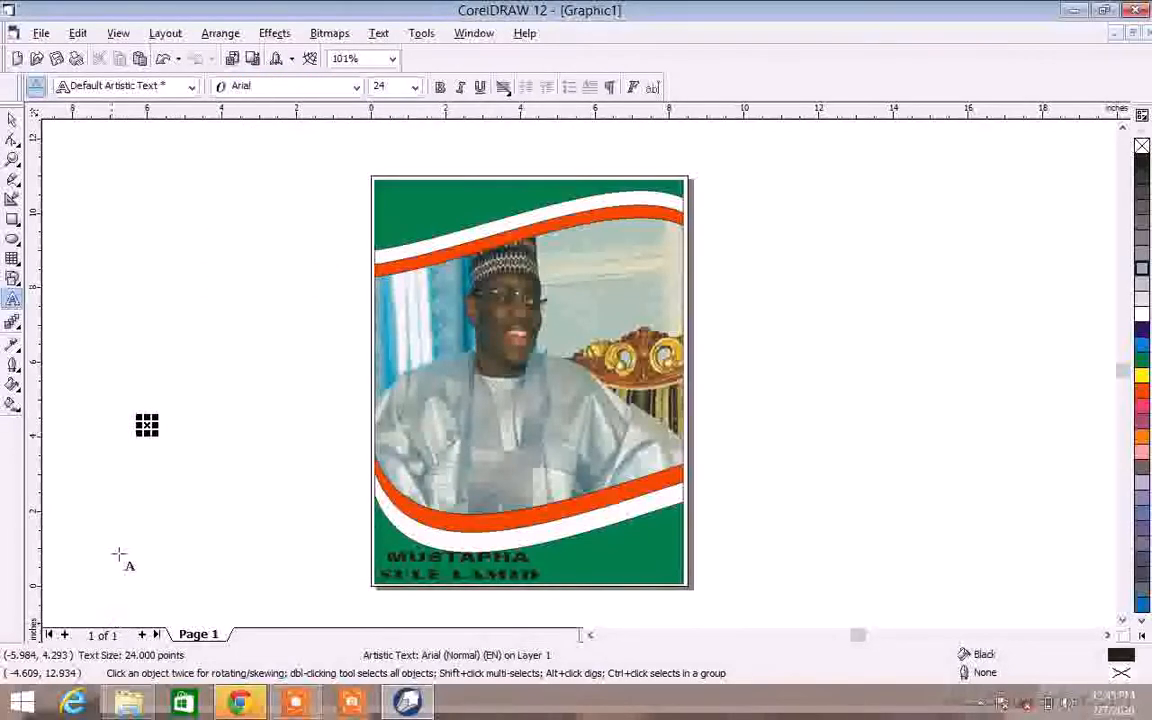
# Step: Add the artistic text "4" in Arial on the blank area left of the page
pyautogui.click(181, 468)
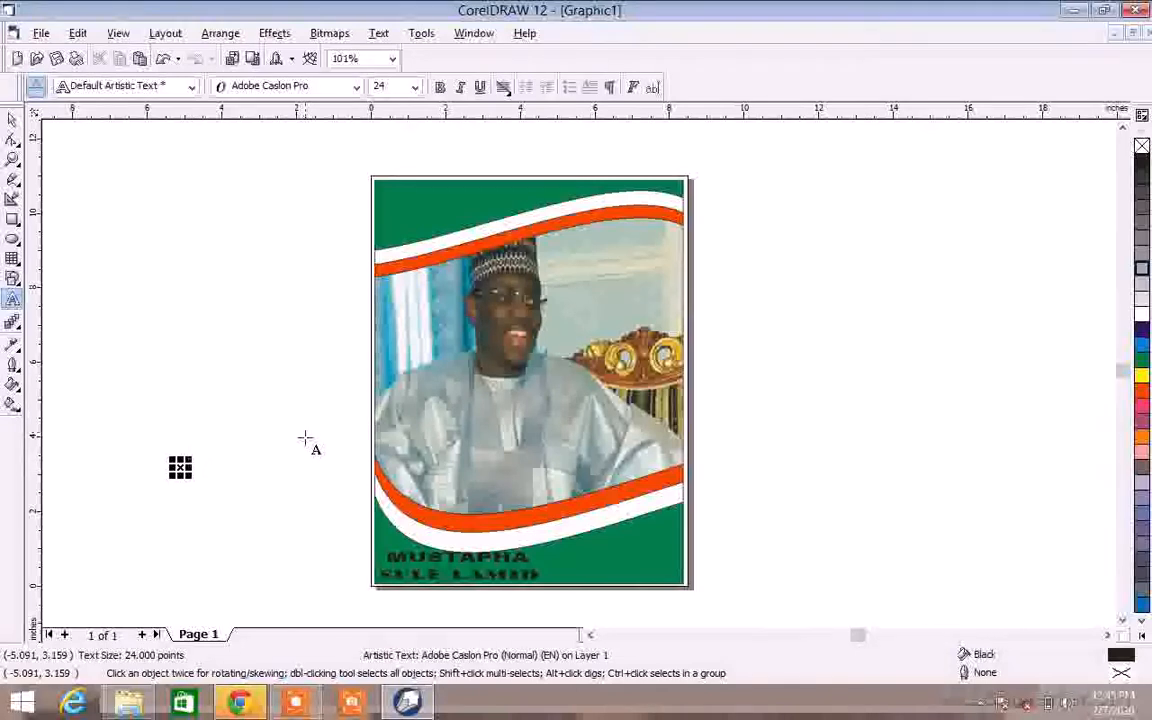
pyautogui.click(356, 87)
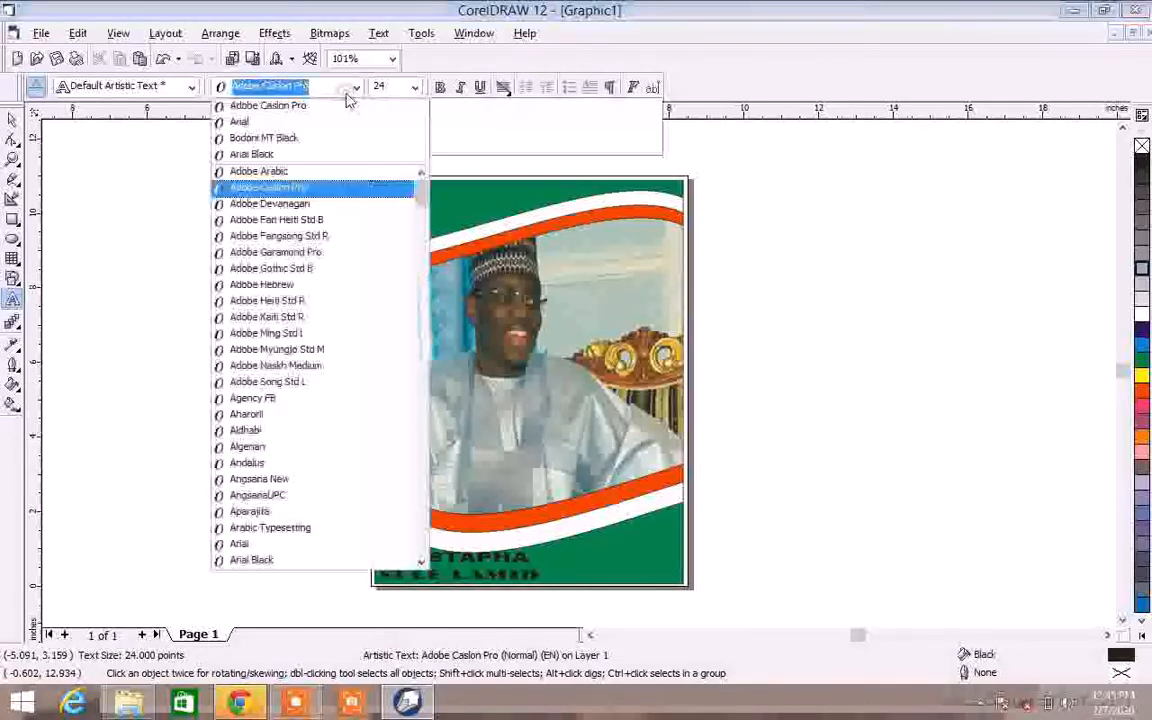
pyautogui.click(297, 123)
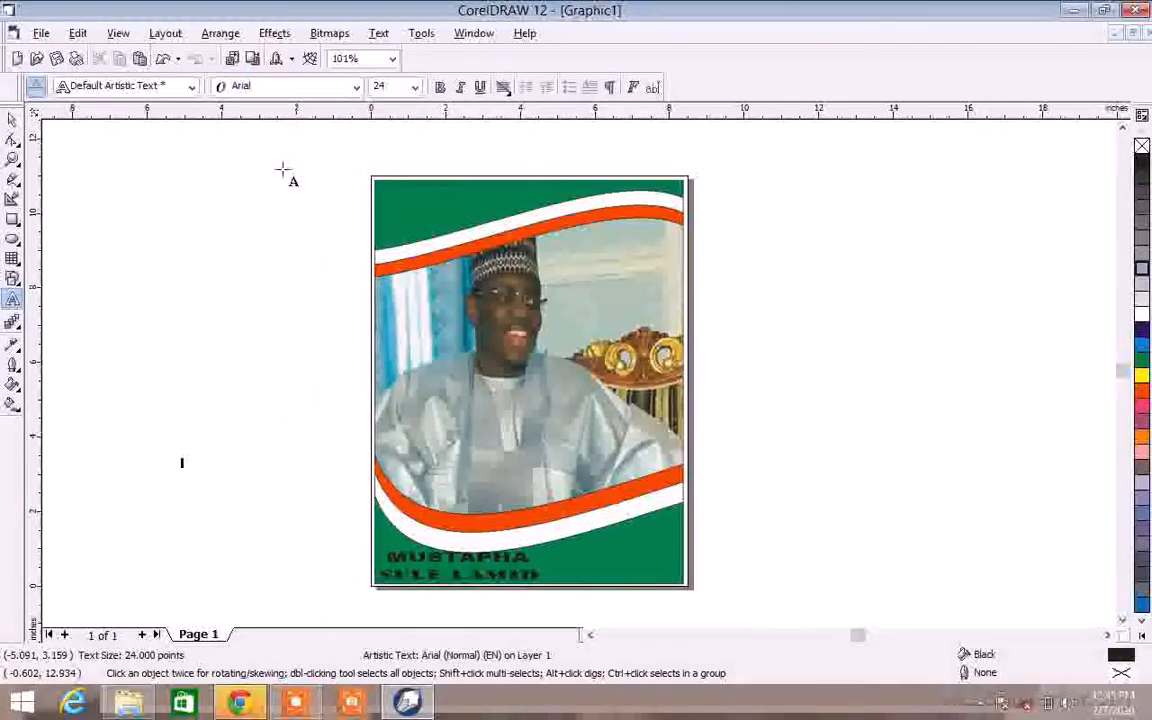
pyautogui.write('4')
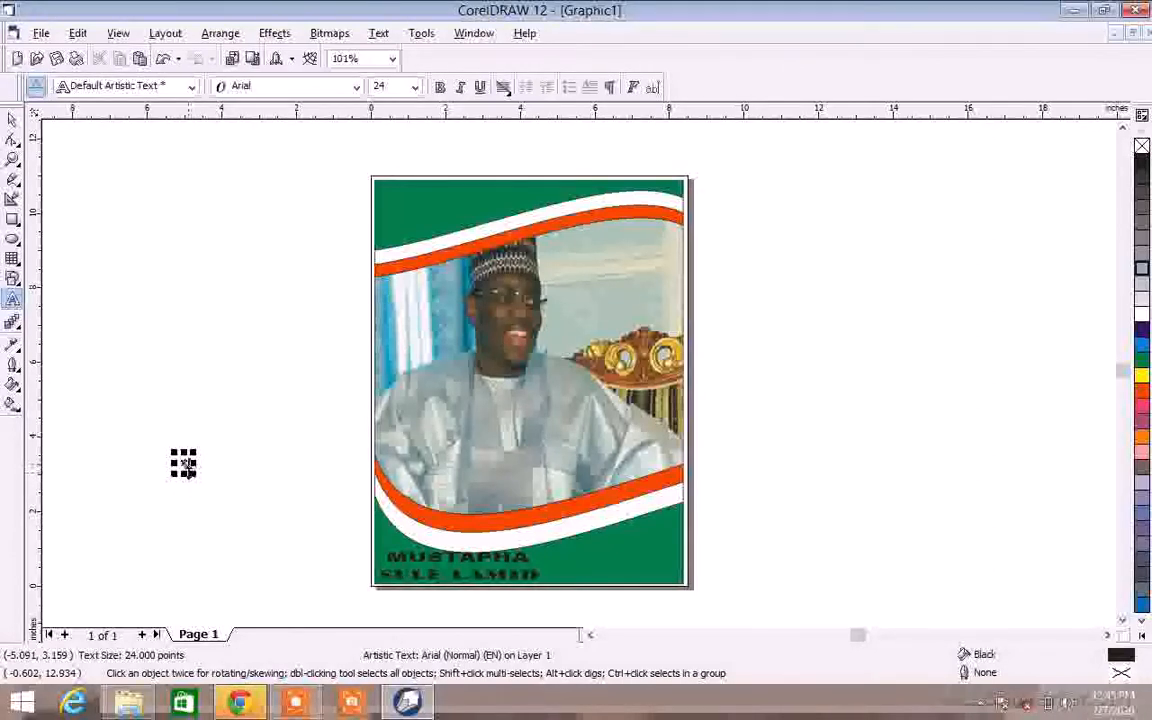
# Step: Enlarge the 4 to about 150 points and place it just right of the name in the green area
pyautogui.moveTo(192, 474); pyautogui.dragTo(278, 555)
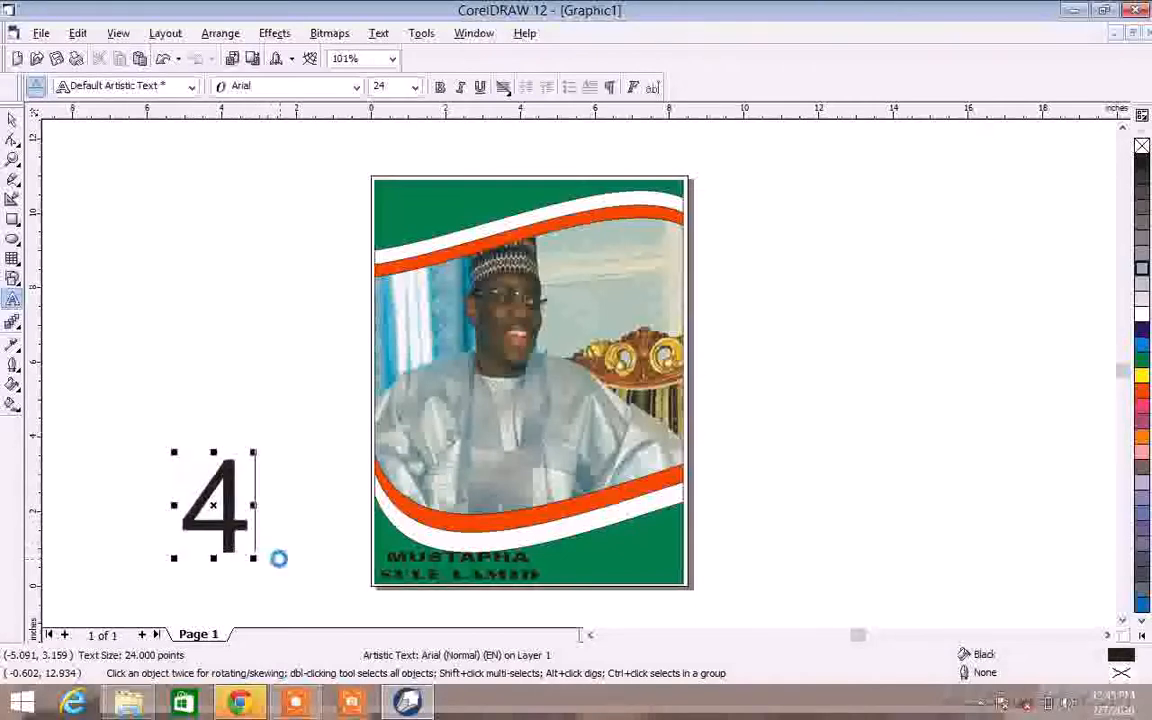
pyautogui.moveTo(228, 512); pyautogui.dragTo(571, 561)
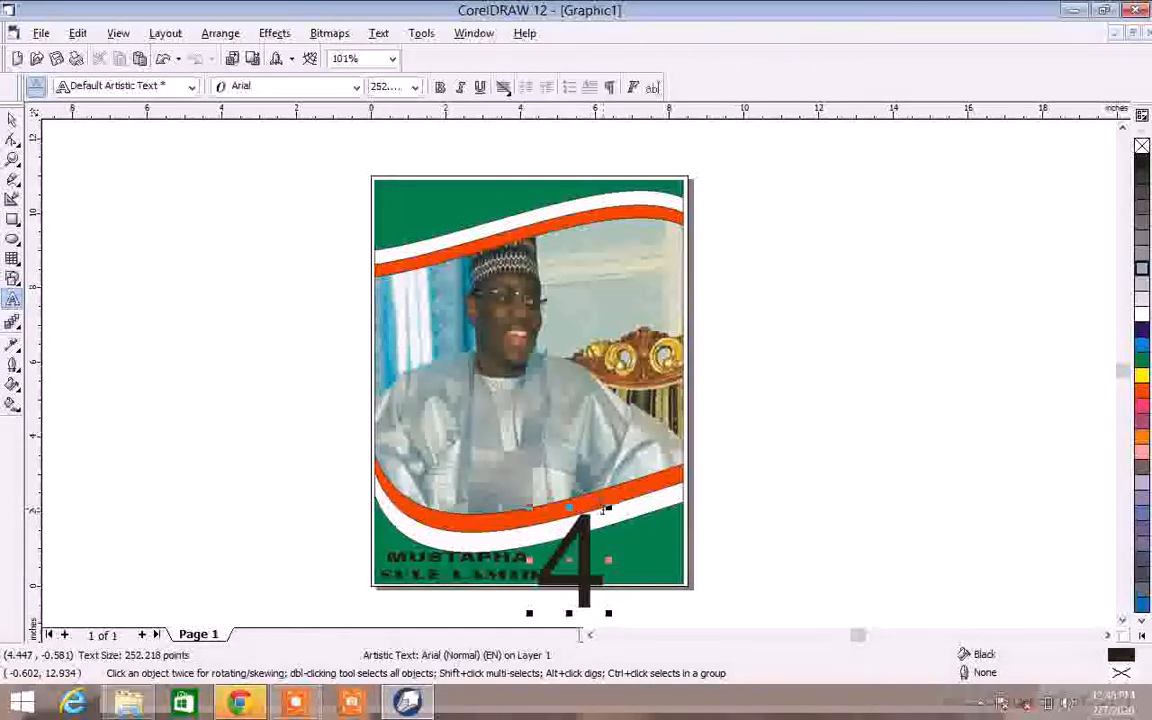
pyautogui.moveTo(608, 512); pyautogui.dragTo(560, 549)
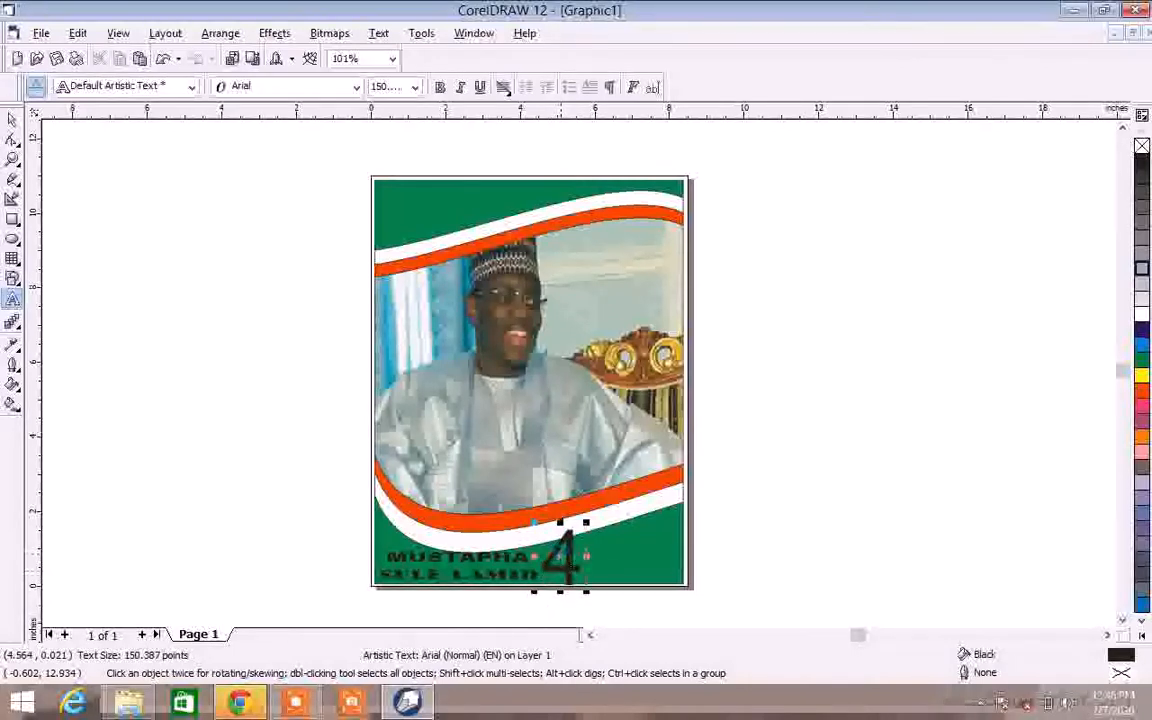
# Step: Fill the 4 with white
pyautogui.click(1142, 311)
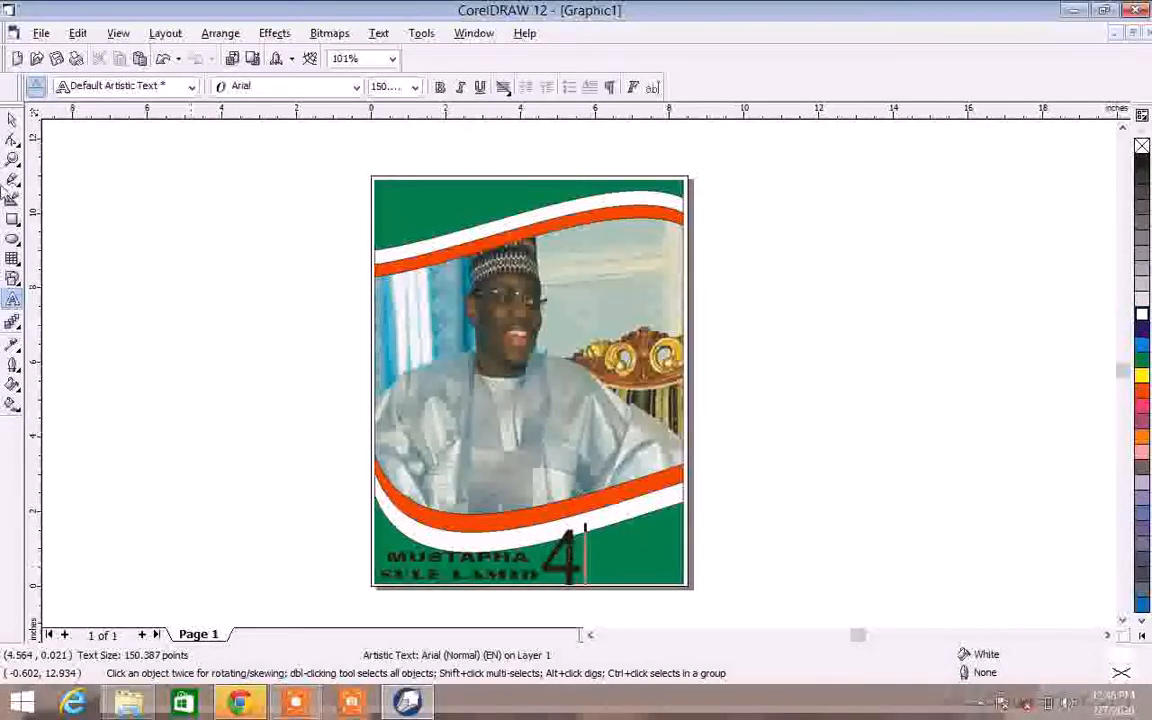
pyautogui.click(10, 120)
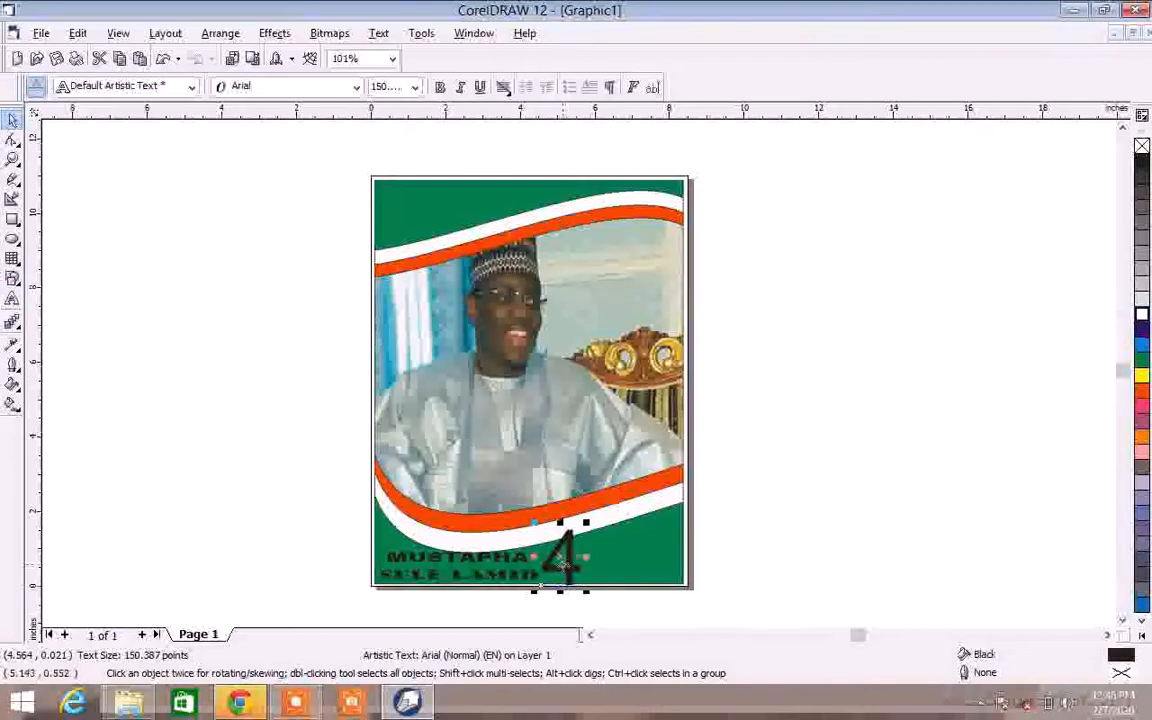
pyautogui.click(560, 550)
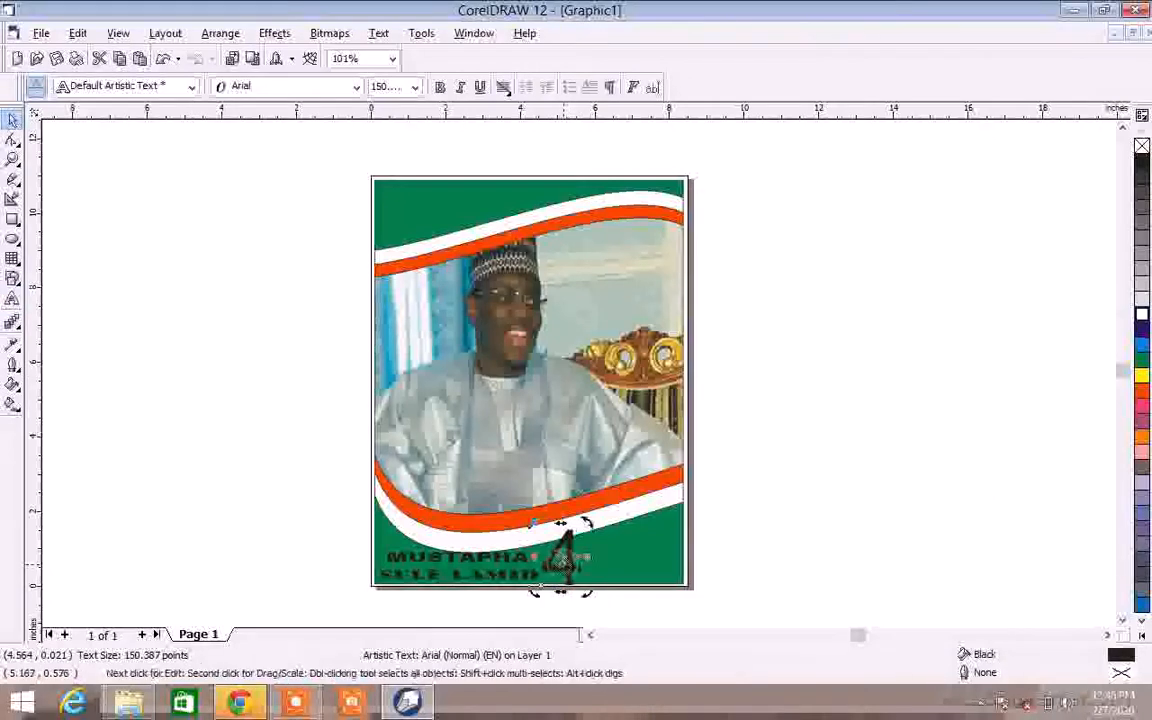
pyautogui.click(1141, 316)
pyautogui.click(892, 460)
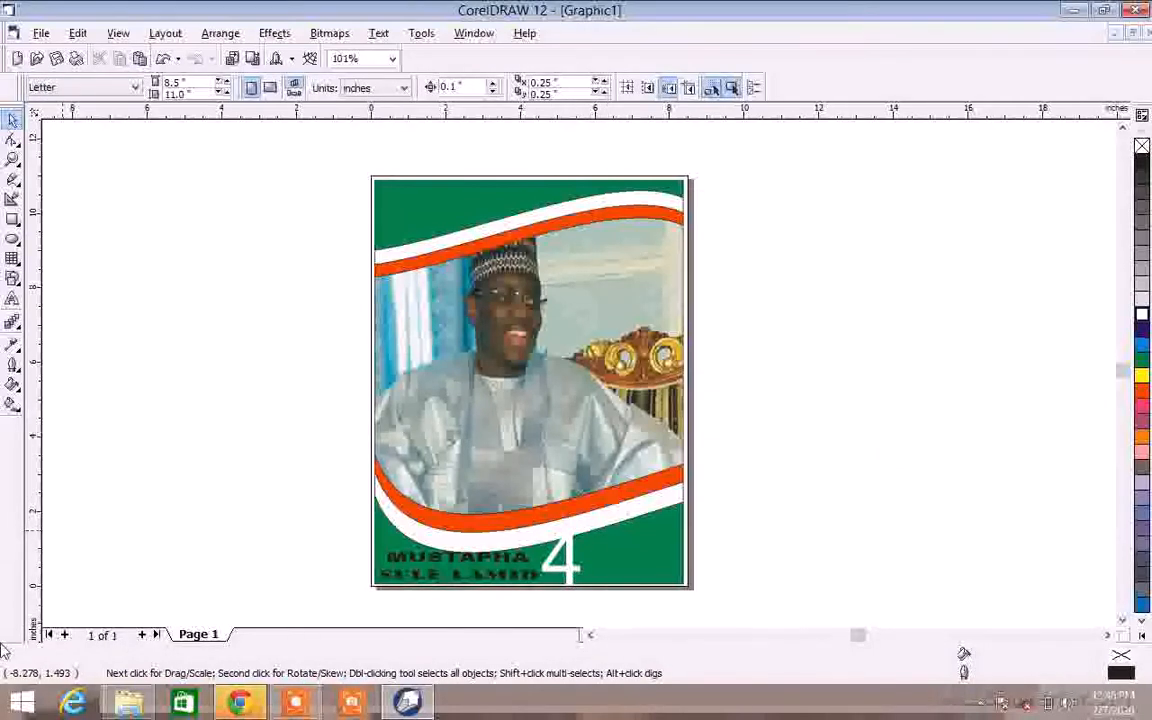
# Step: Nudge the two-line name block down by 0.1 inch
pyautogui.click(461, 565)
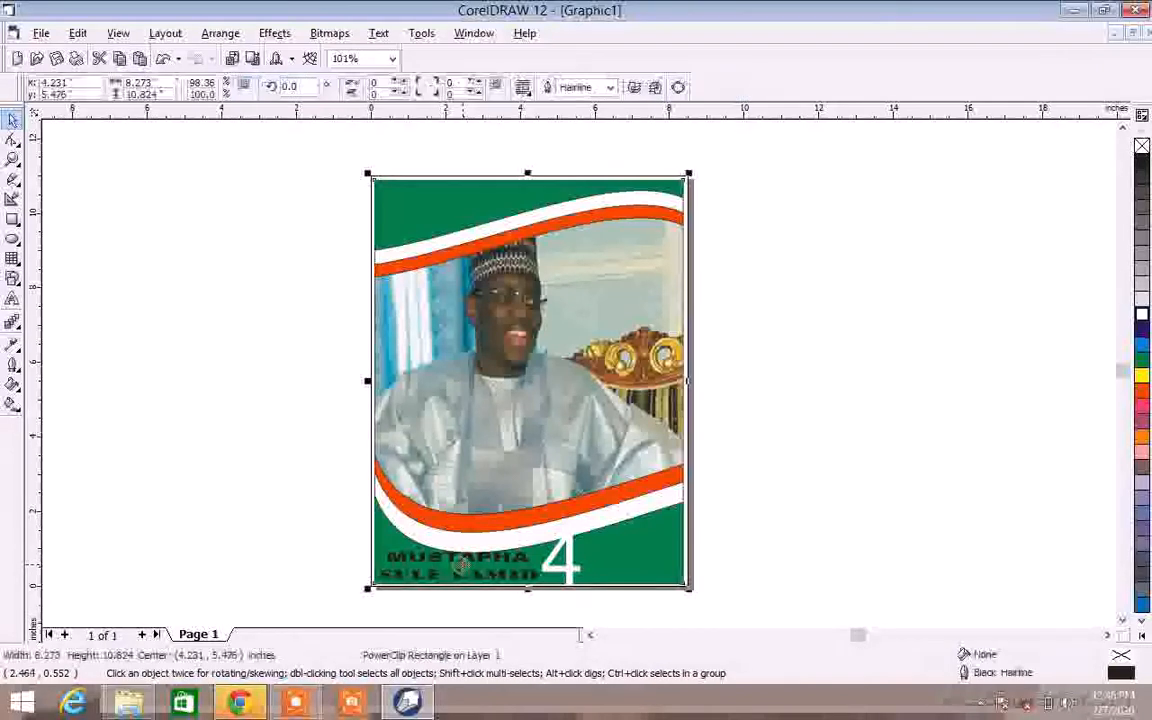
pyautogui.click(392, 558)
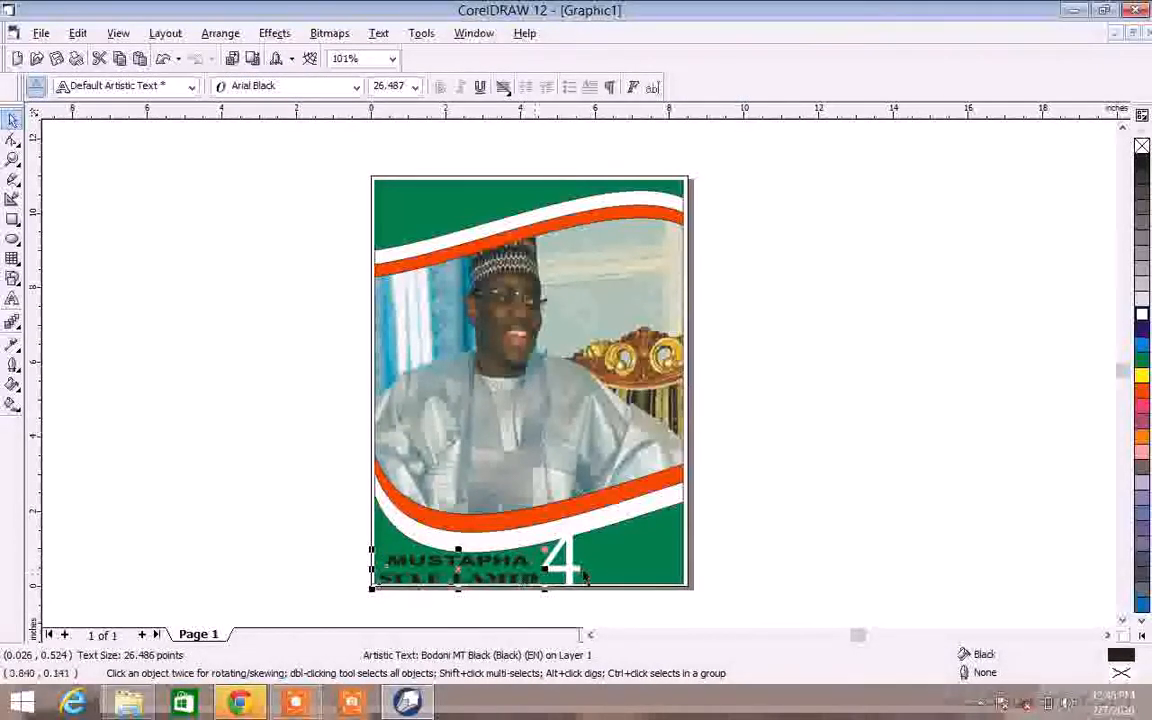
pyautogui.click(395, 527)
pyautogui.click(800, 517)
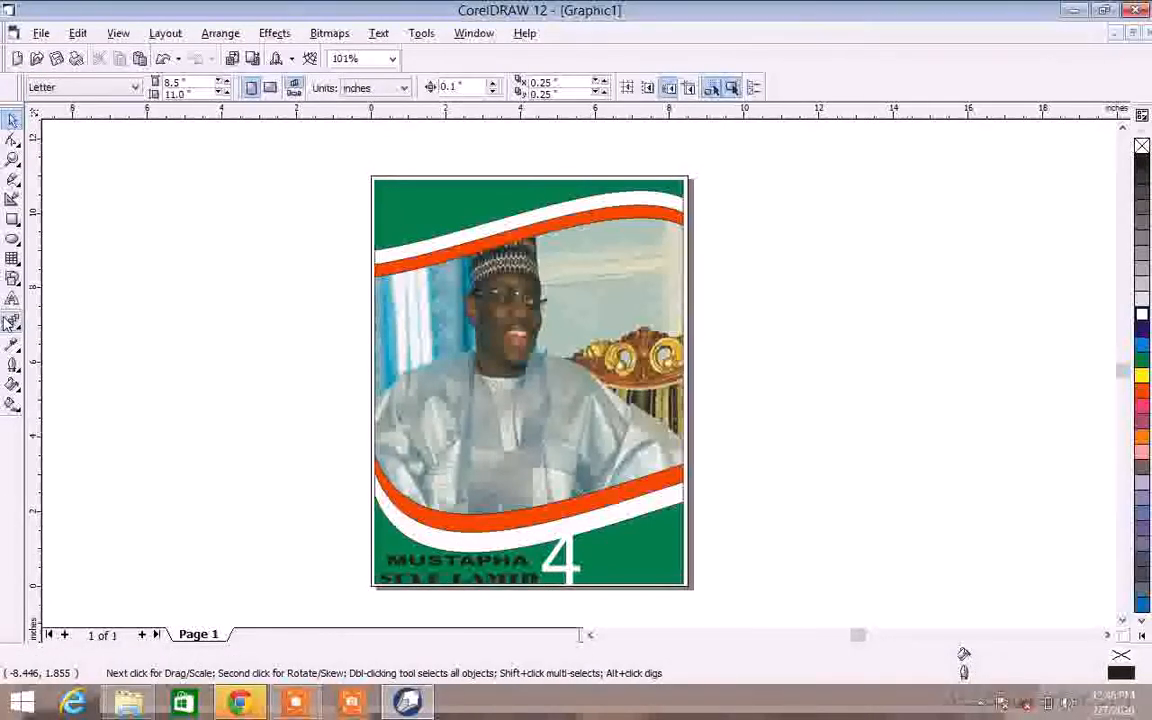
pyautogui.click(12, 299)
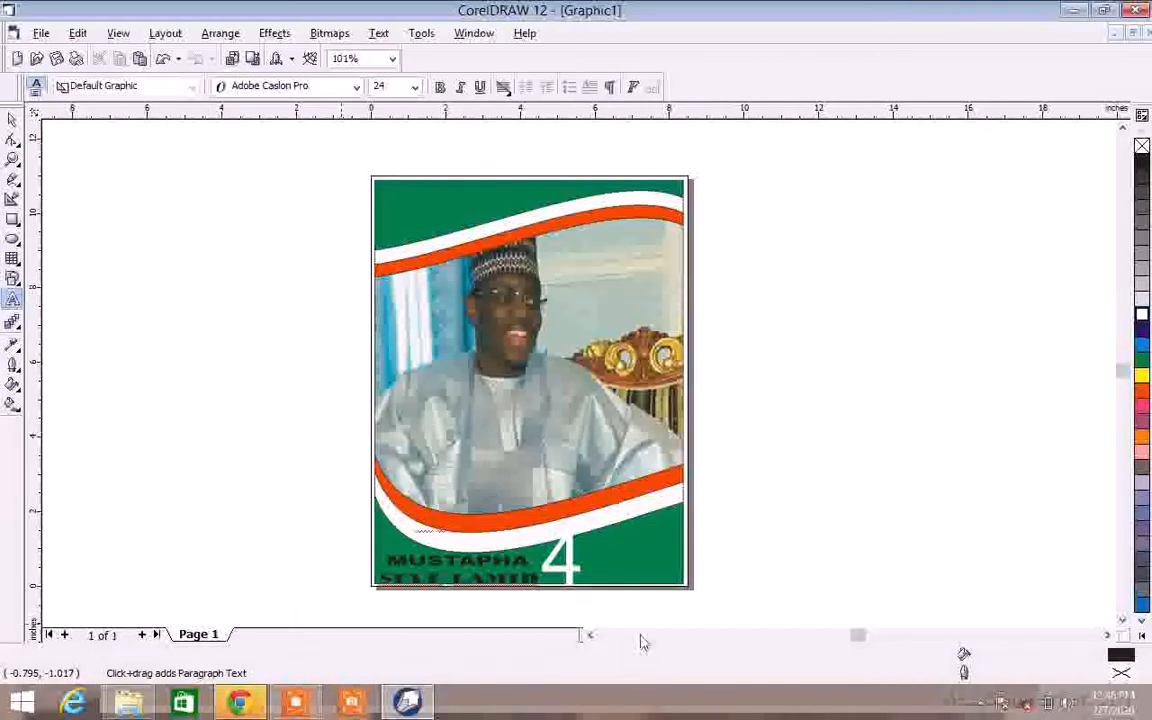
pyautogui.click(610, 584)
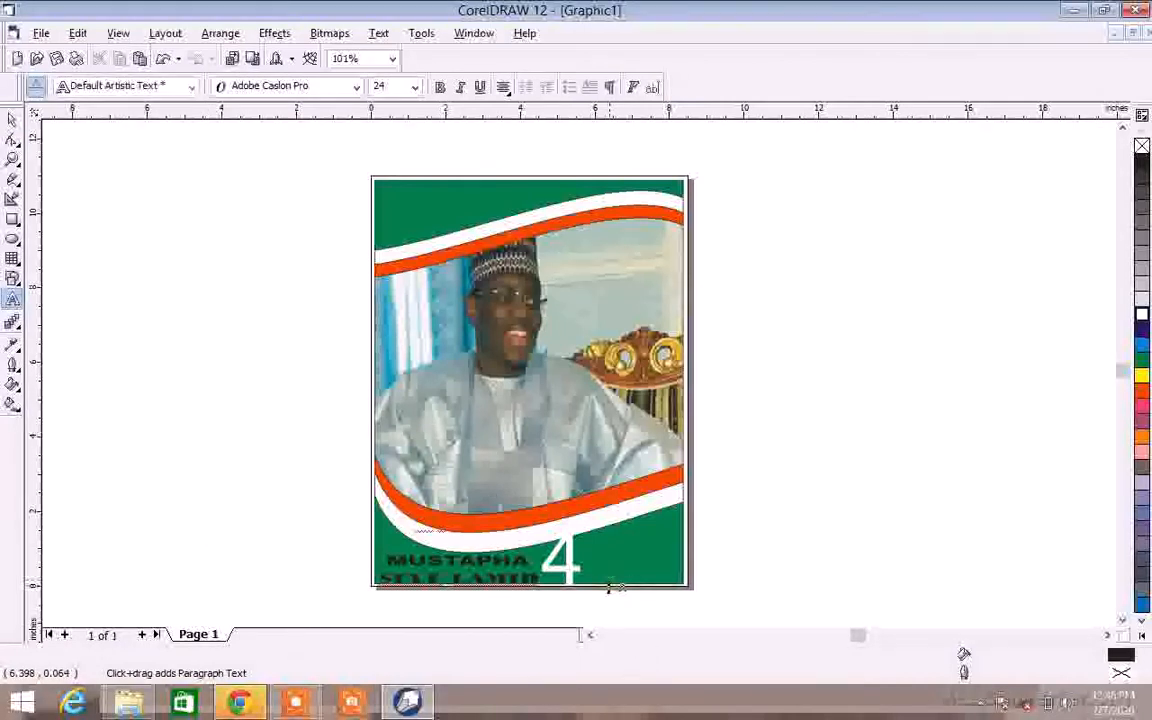
pyautogui.click(799, 540)
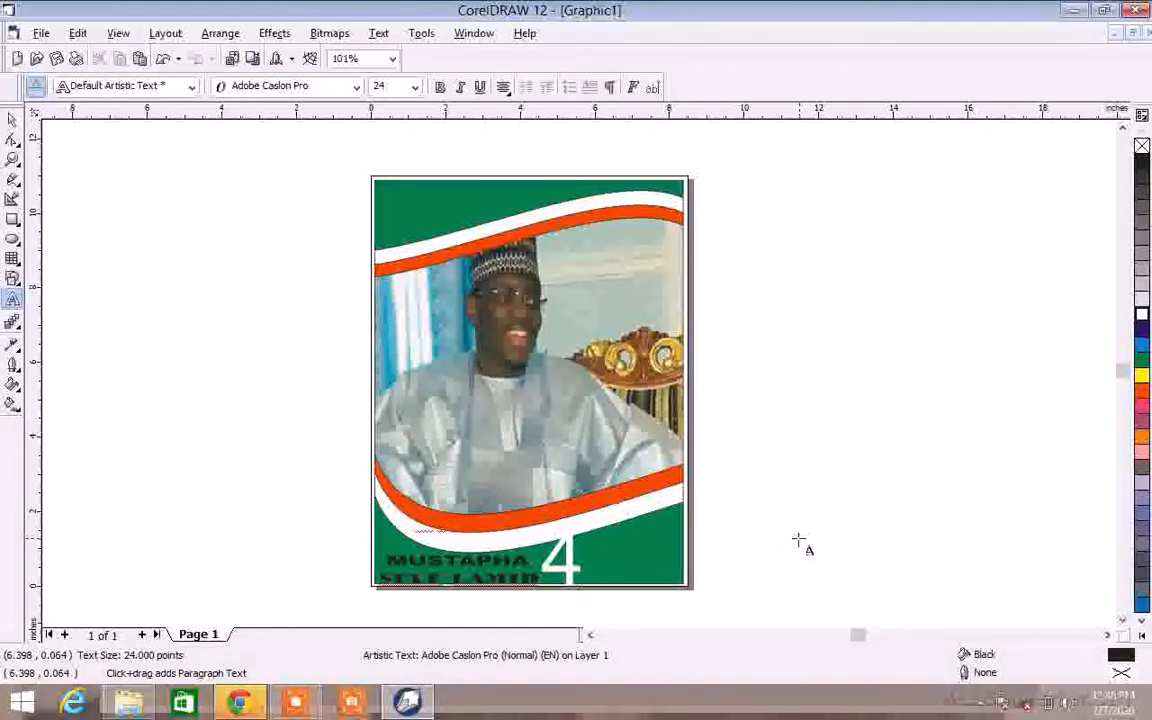
pyautogui.click(355, 86)
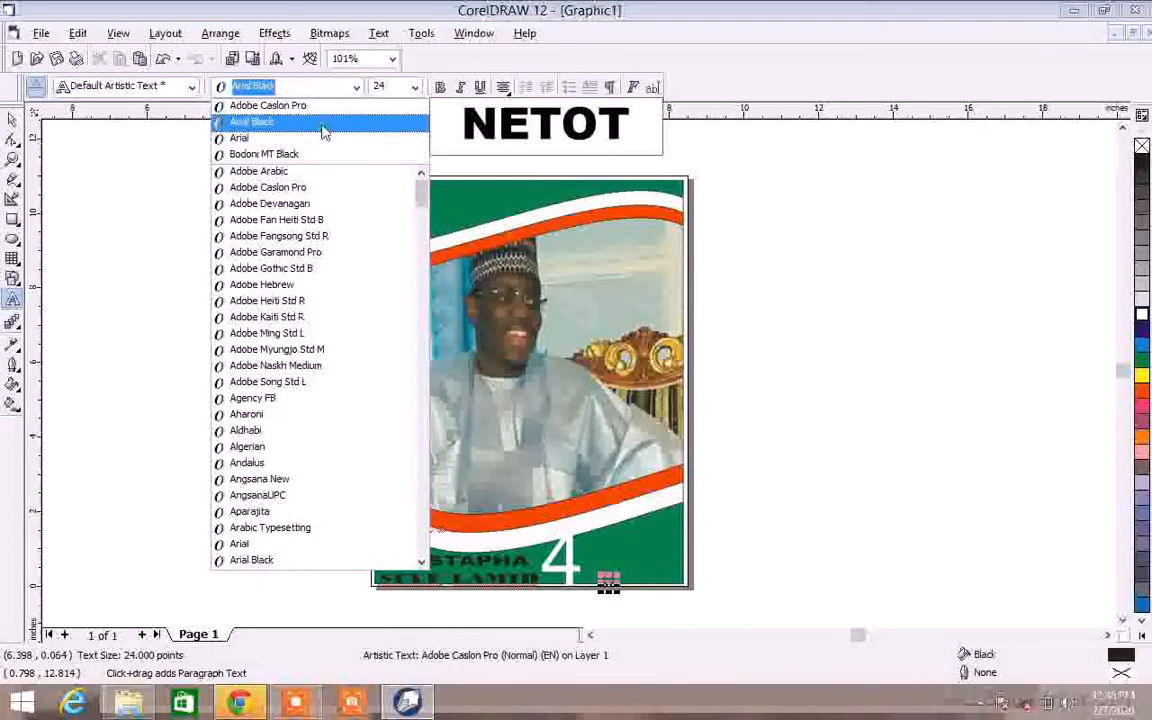
pyautogui.click(322, 121)
pyautogui.click(756, 276)
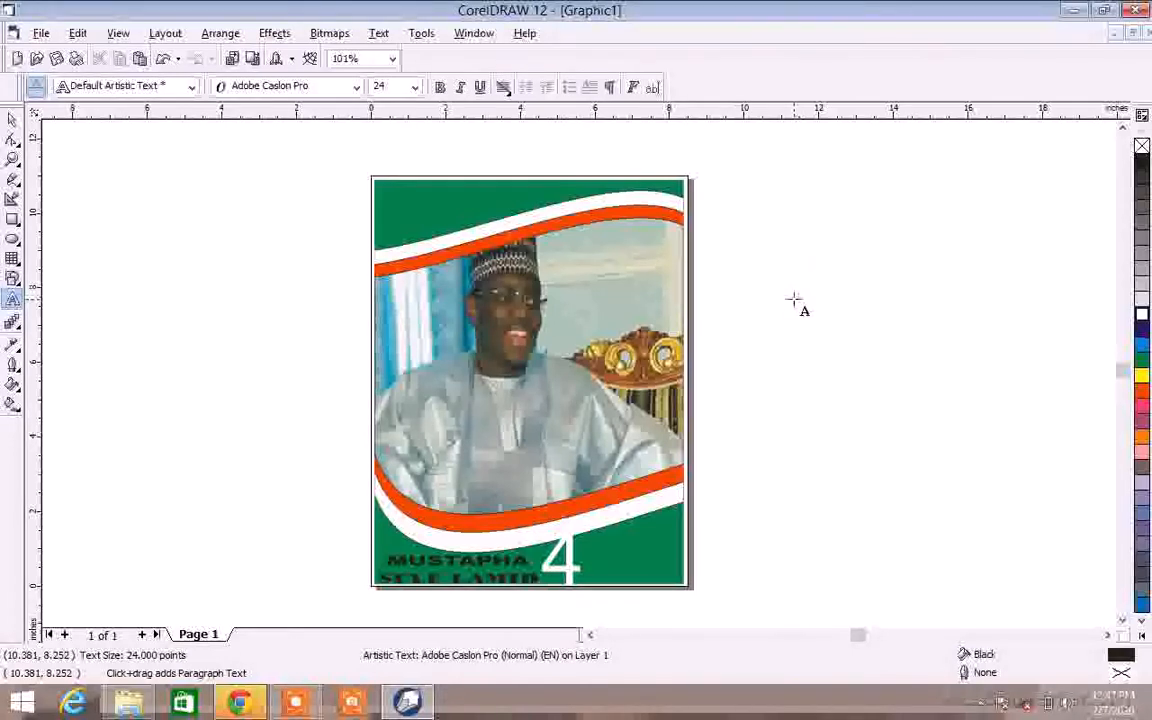
pyautogui.click(265, 86)
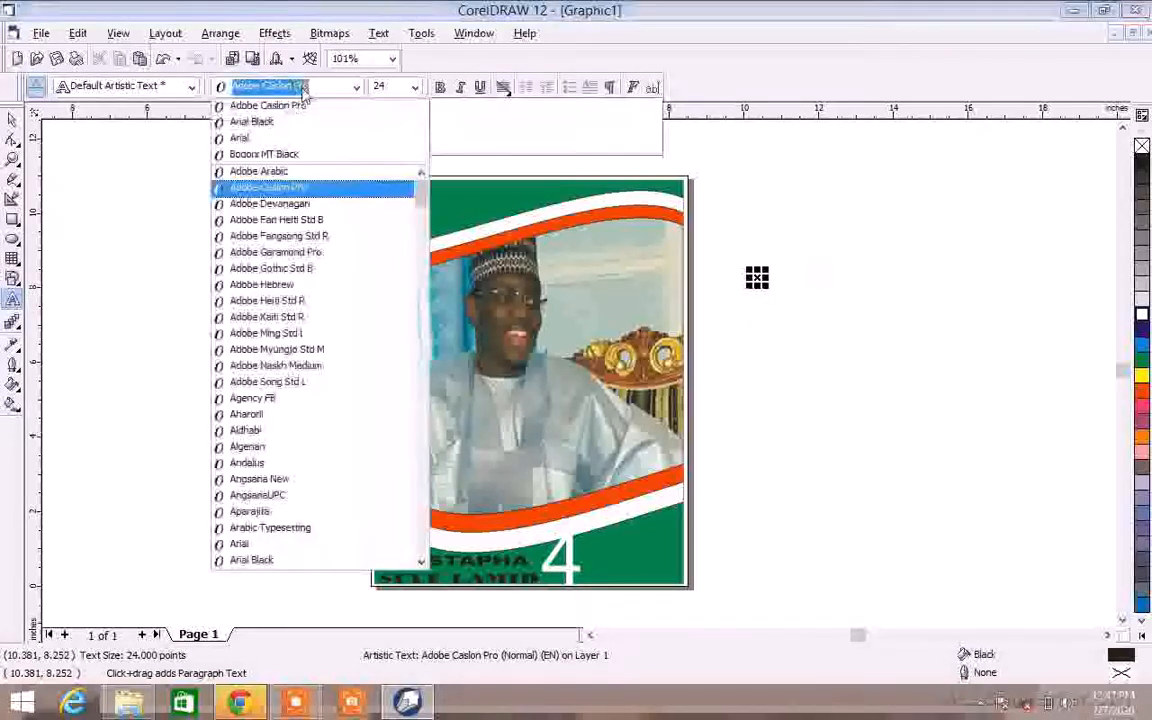
pyautogui.click(265, 122)
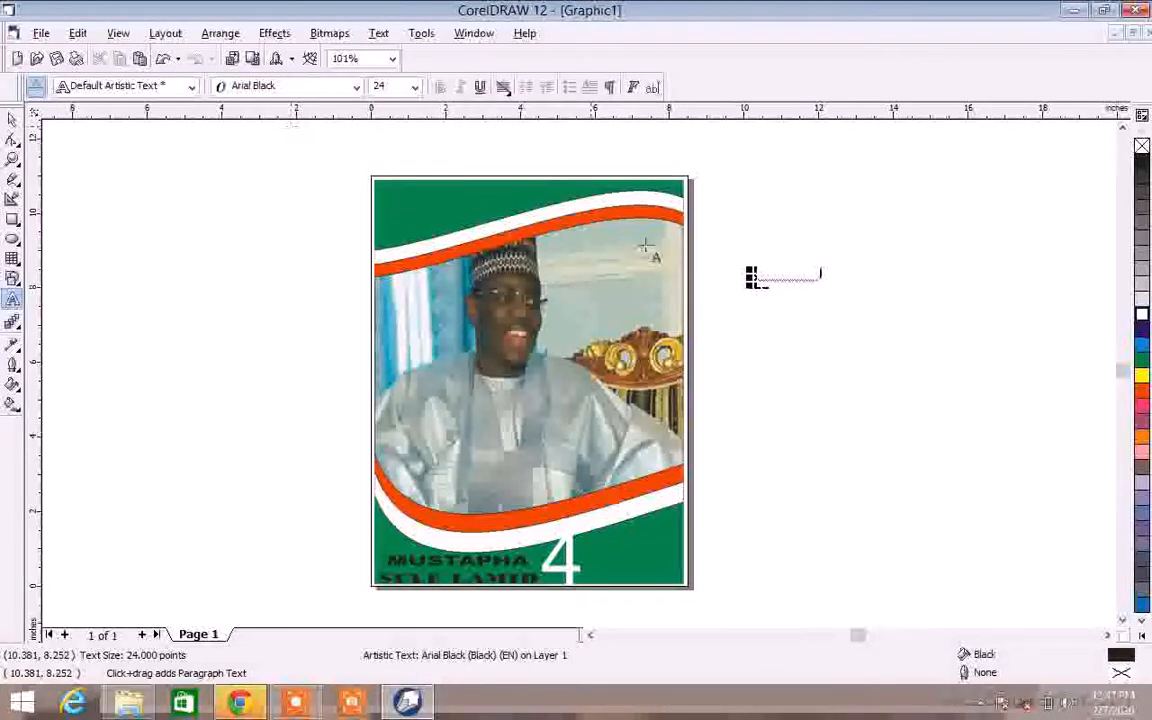
pyautogui.moveTo(764, 288); pyautogui.dragTo(797, 294)
pyautogui.click(772, 336)
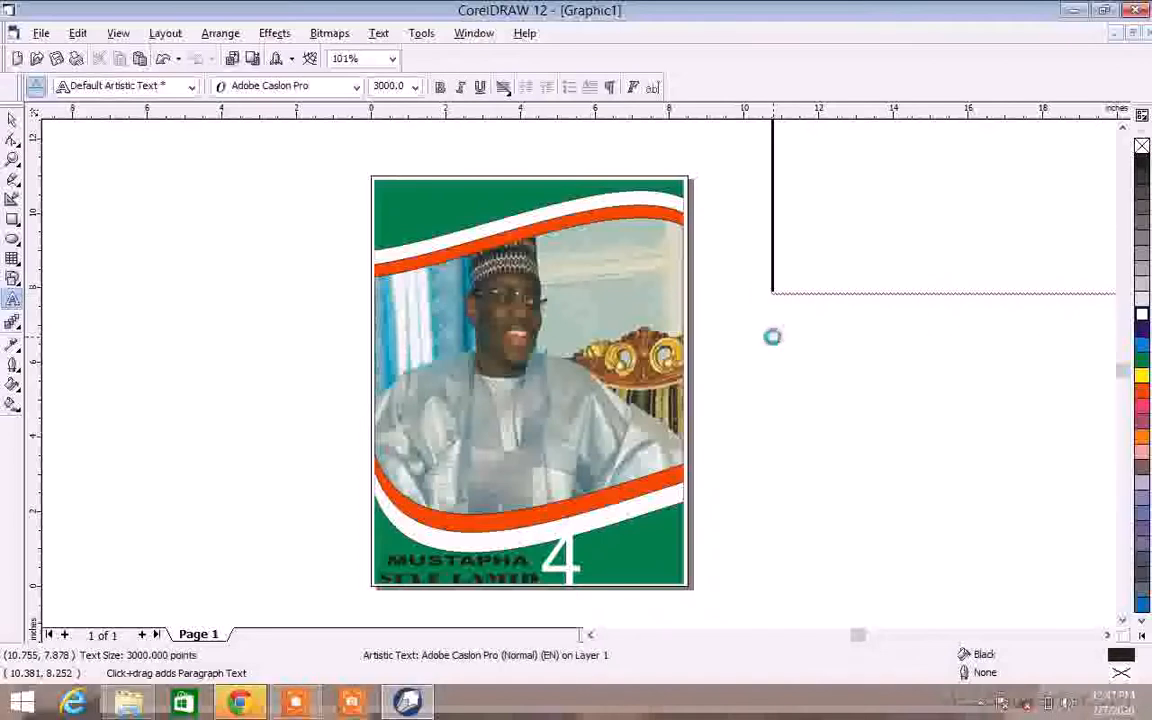
pyautogui.click(739, 343)
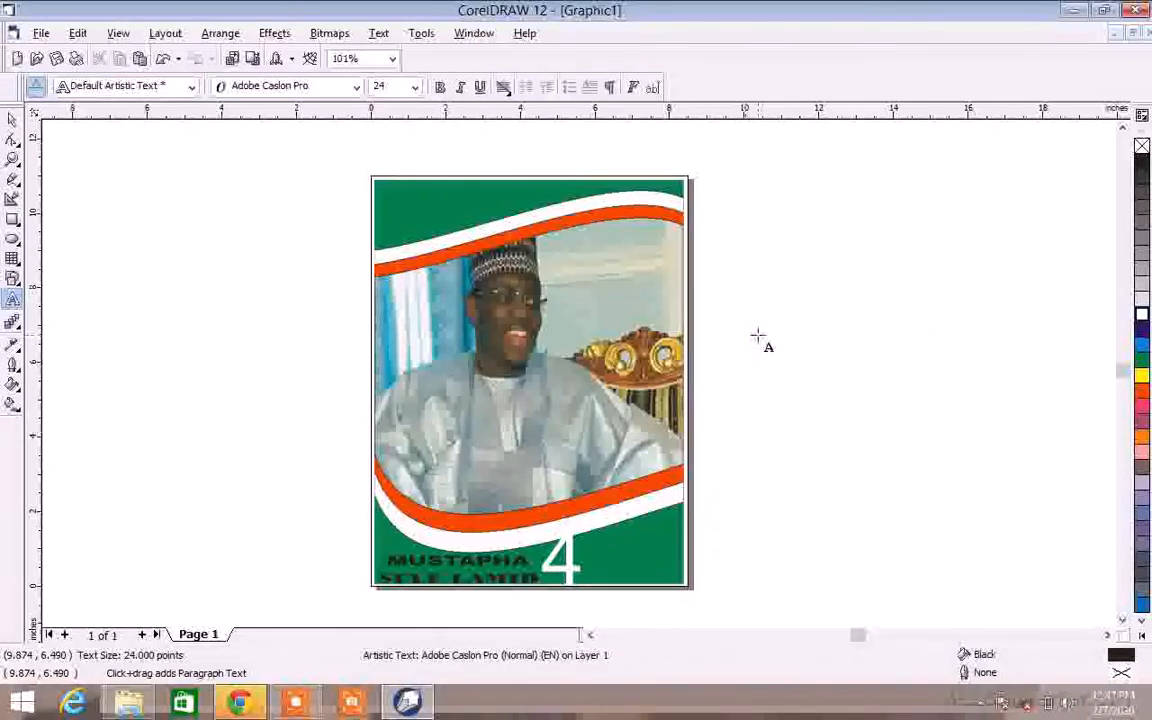
pyautogui.write('p')
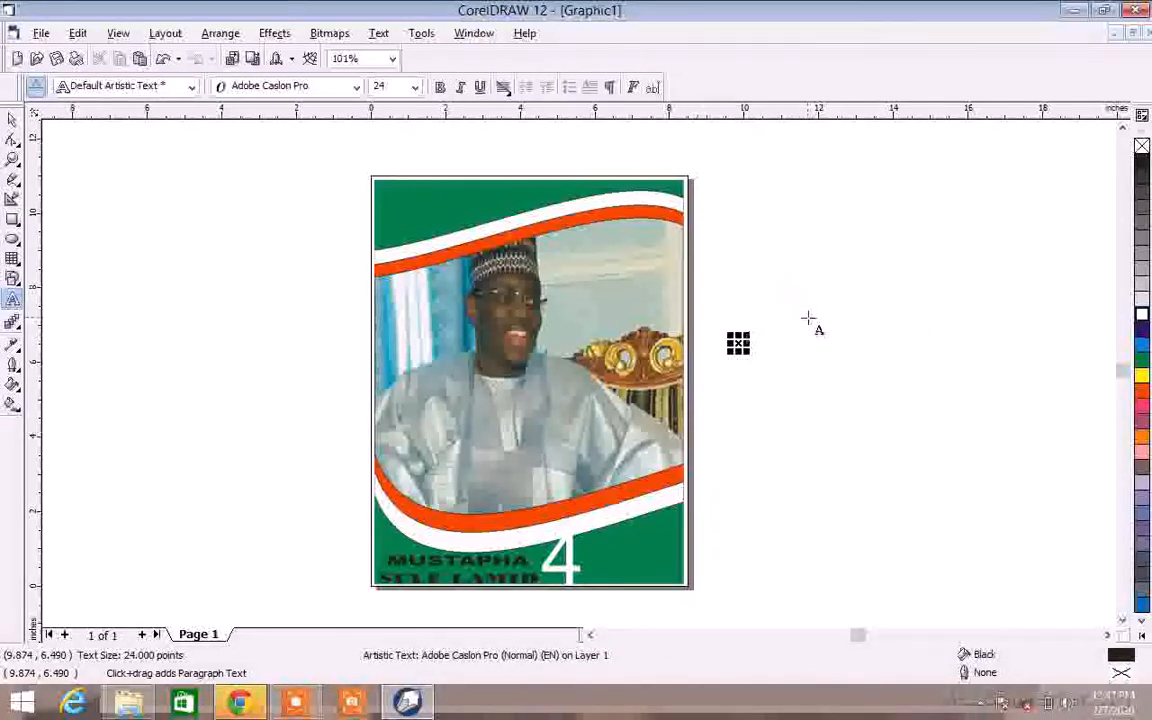
pyautogui.click(816, 336)
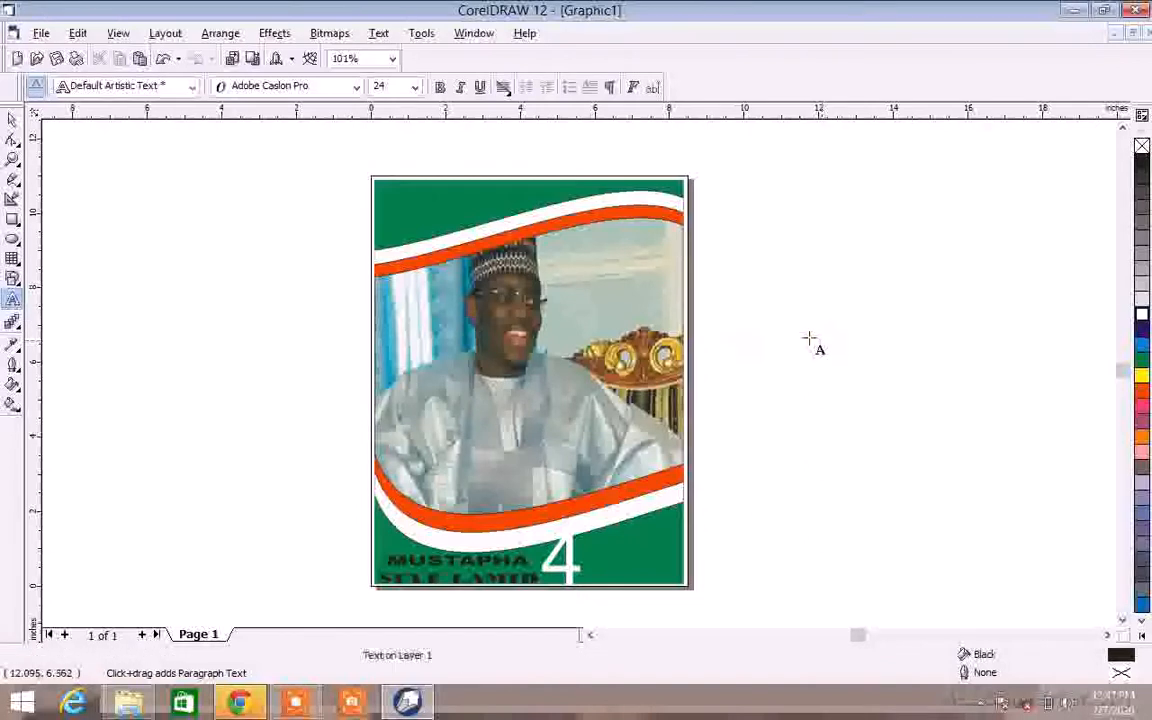
# Step: Add the artistic text "SENATOR" in Arial at 24 points and place it just right of the 4 in the green area
pyautogui.click(356, 86)
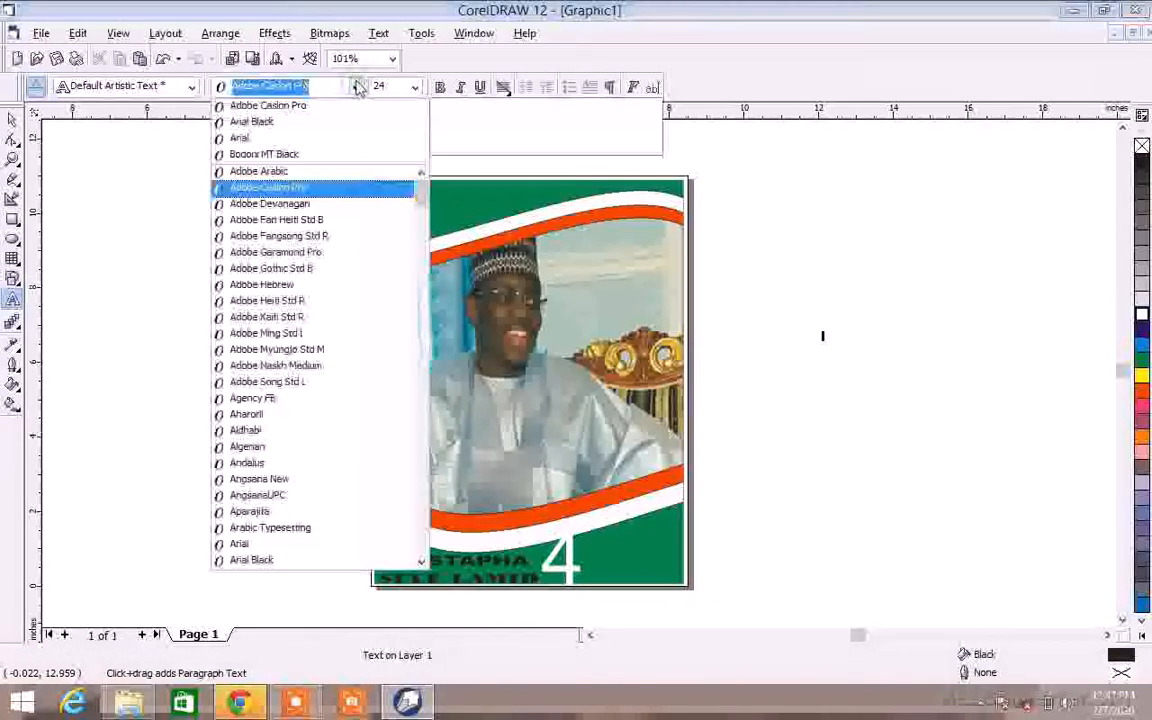
pyautogui.click(348, 145)
pyautogui.write('SENATOR')
pyautogui.press('Return')
pyautogui.write('SA')
pyautogui.moveTo(845, 371); pyautogui.dragTo(570, 568)
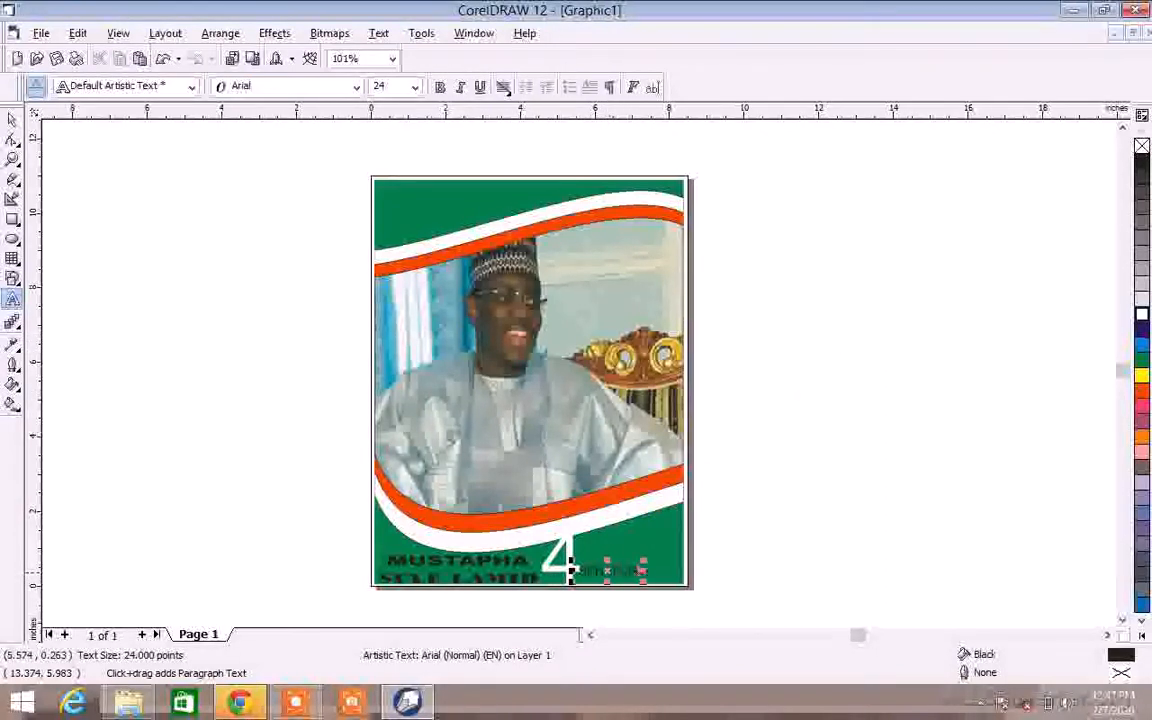
# Step: Enlarge and stretch SENATOR to about 97.5 points so it spans from the 4 to the poster's right border
pyautogui.moveTo(643, 561); pyautogui.dragTo(700, 527)
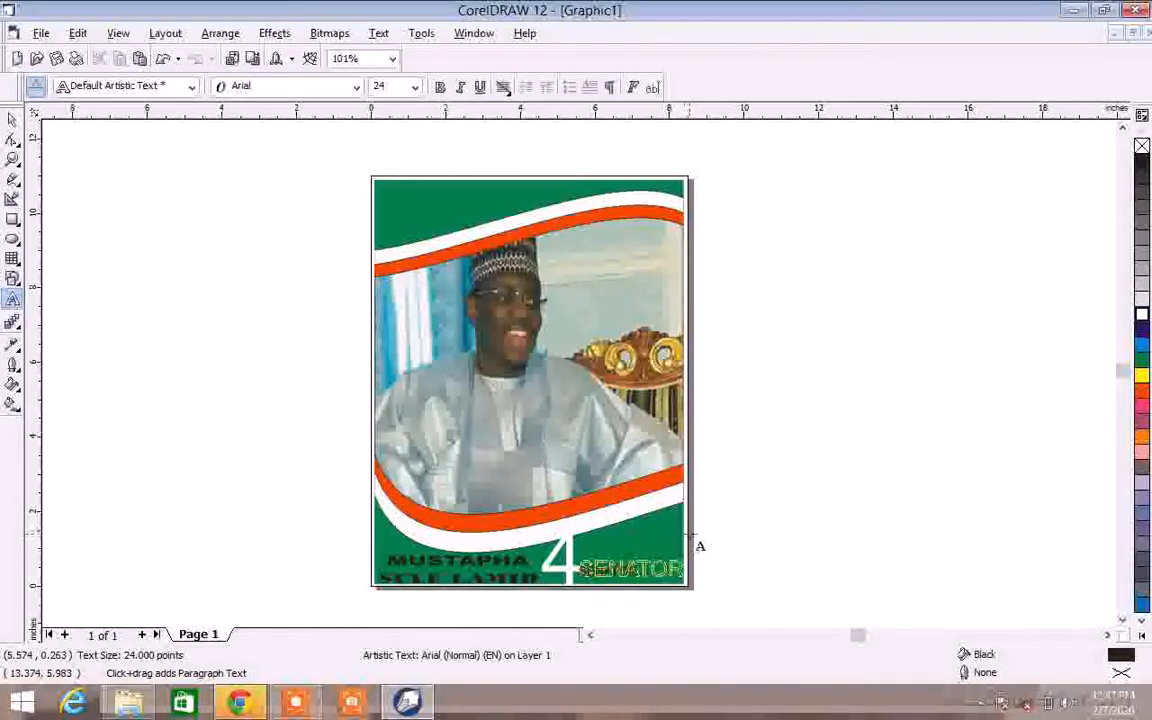
pyautogui.click(572, 563)
pyautogui.click(675, 545)
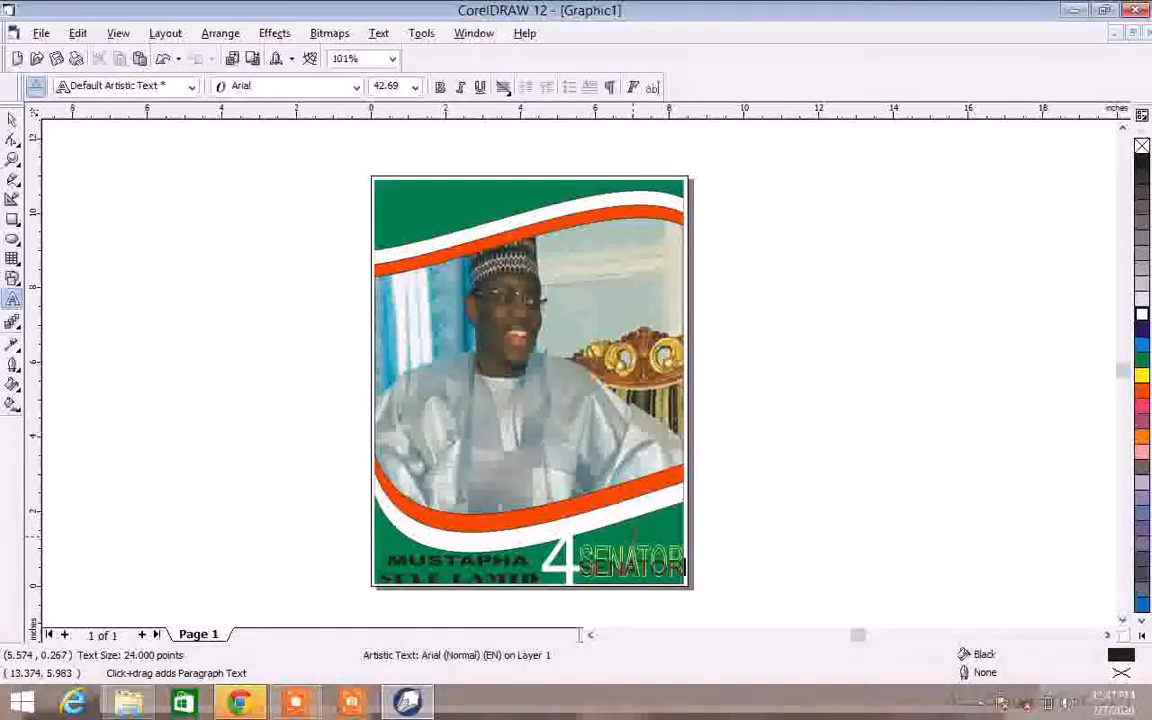
pyautogui.moveTo(683, 562); pyautogui.dragTo(572, 555)
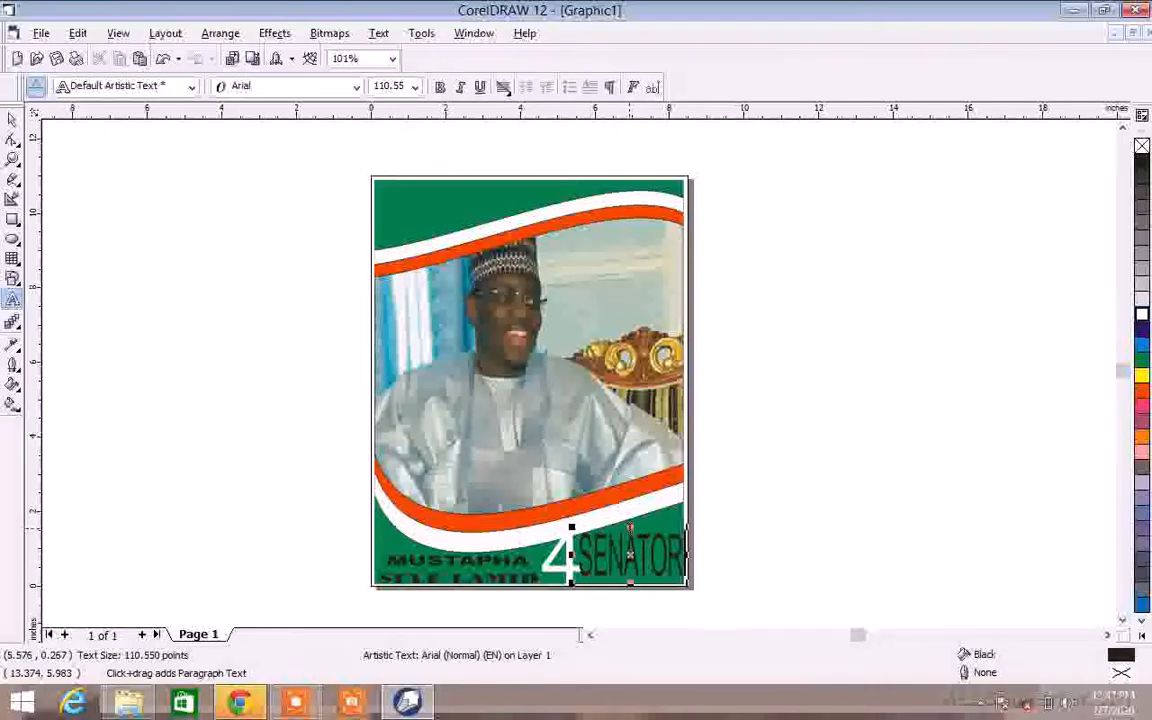
pyautogui.moveTo(631, 535); pyautogui.dragTo(628, 561)
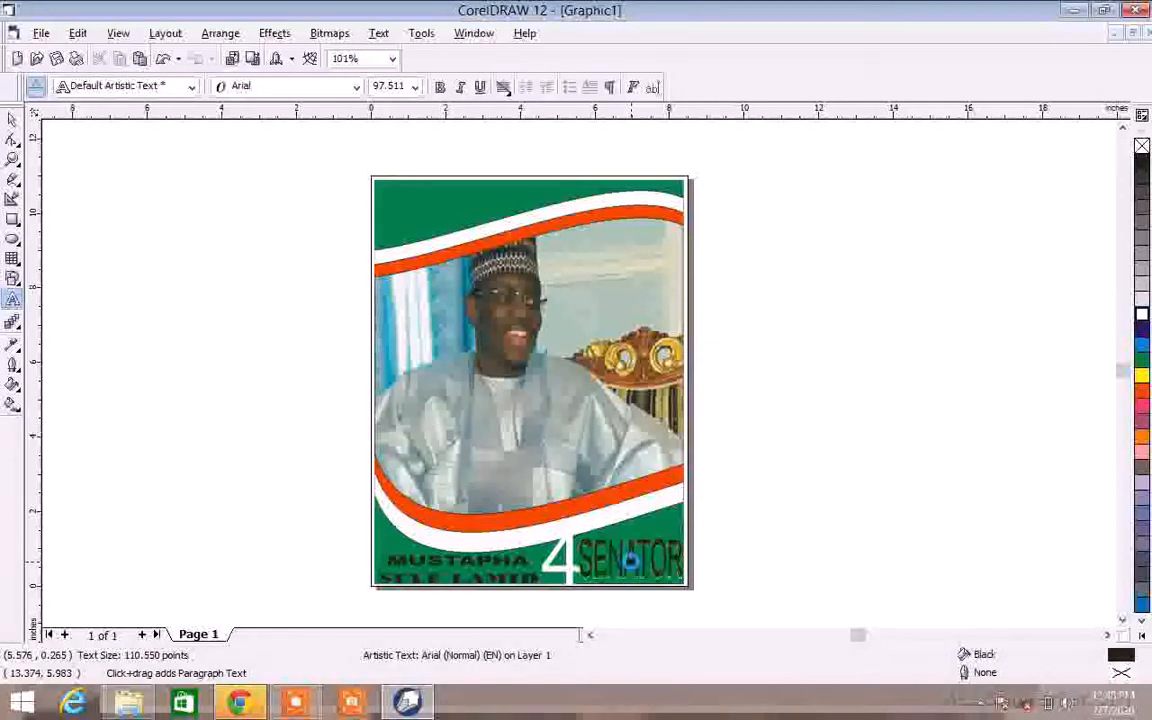
# Step: Try a red fill on the word SENATOR
pyautogui.click(1142, 395)
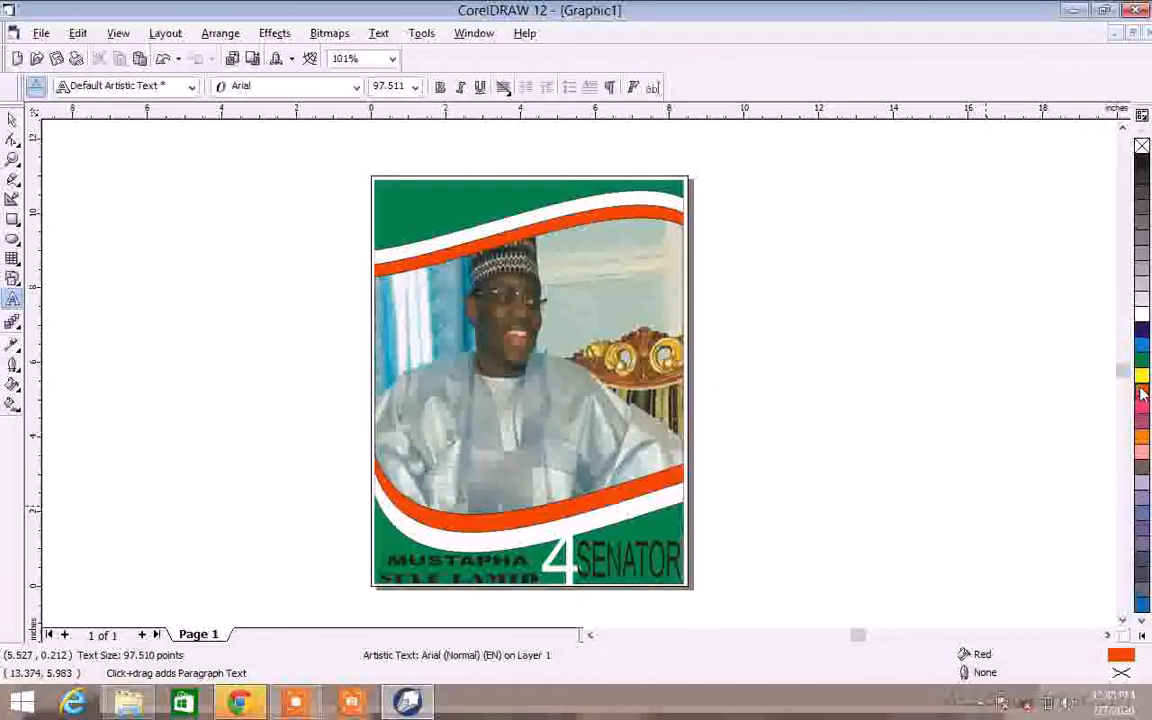
pyautogui.hotkey('ctrl', 'z')
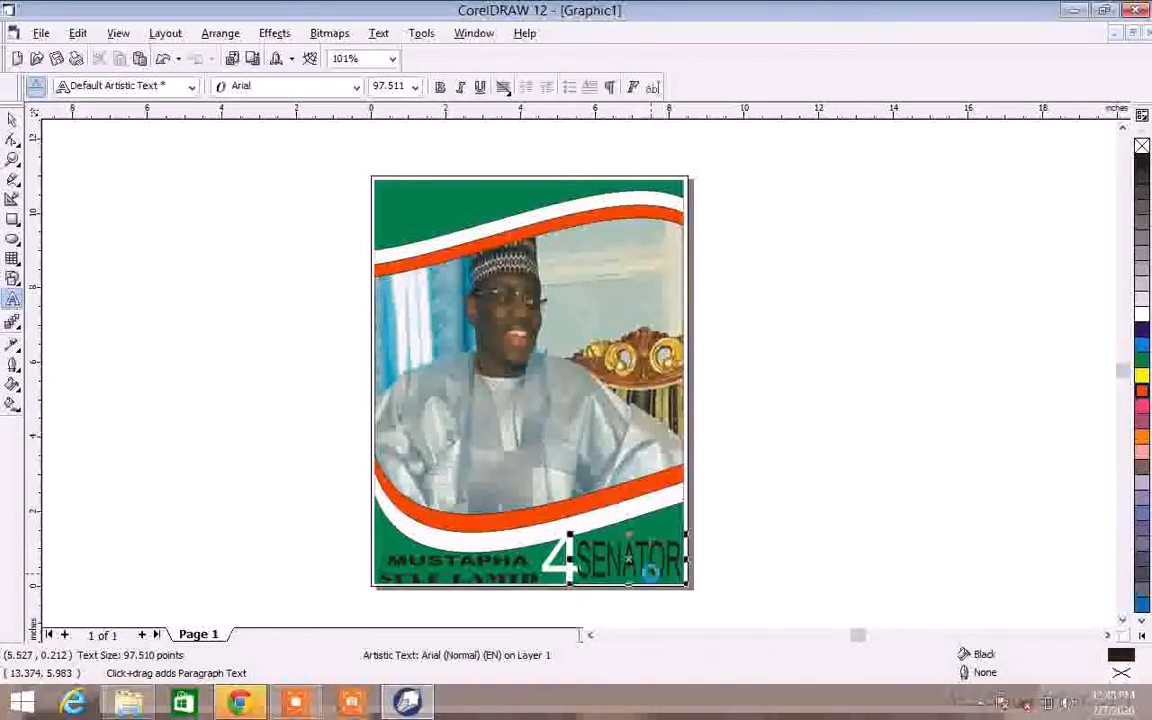
pyautogui.click(12, 118)
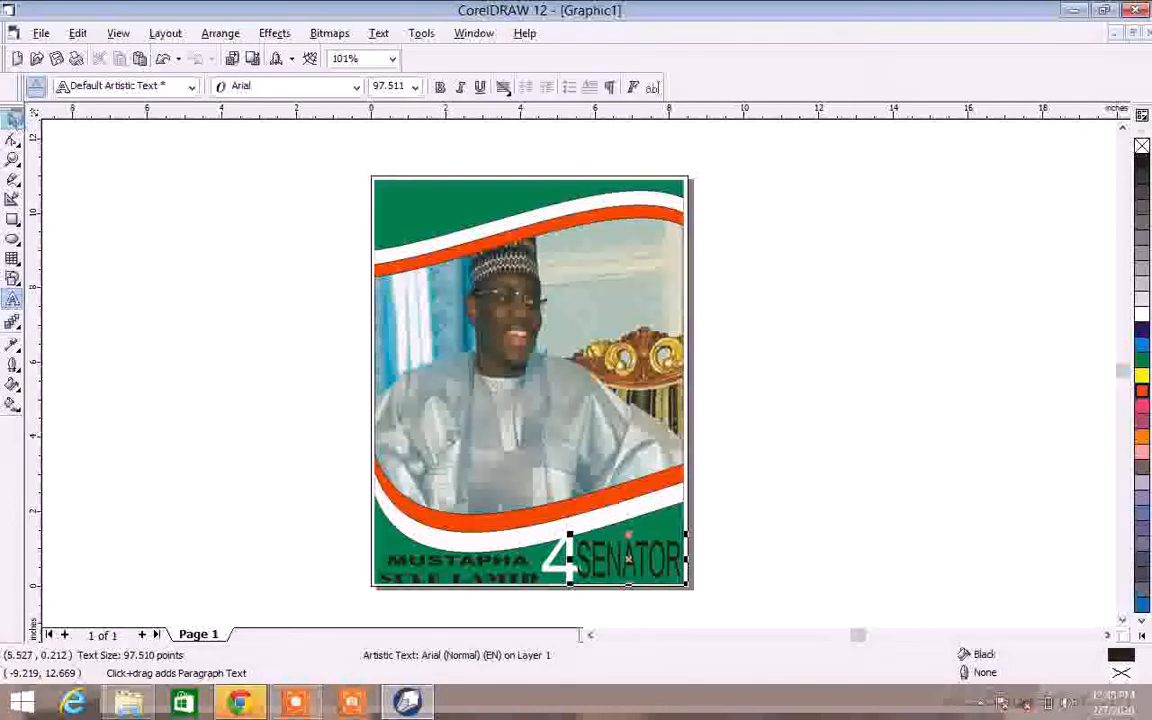
pyautogui.click(1142, 398)
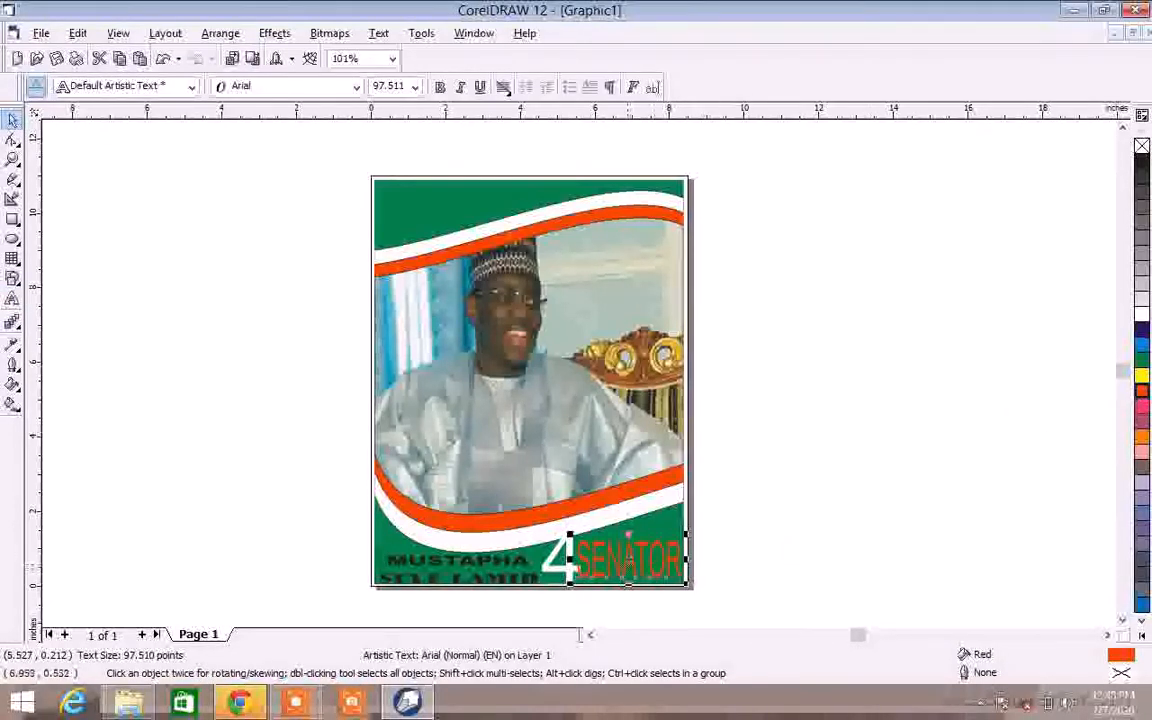
# Step: Fill the word SENATOR with white
pyautogui.click(660, 558)
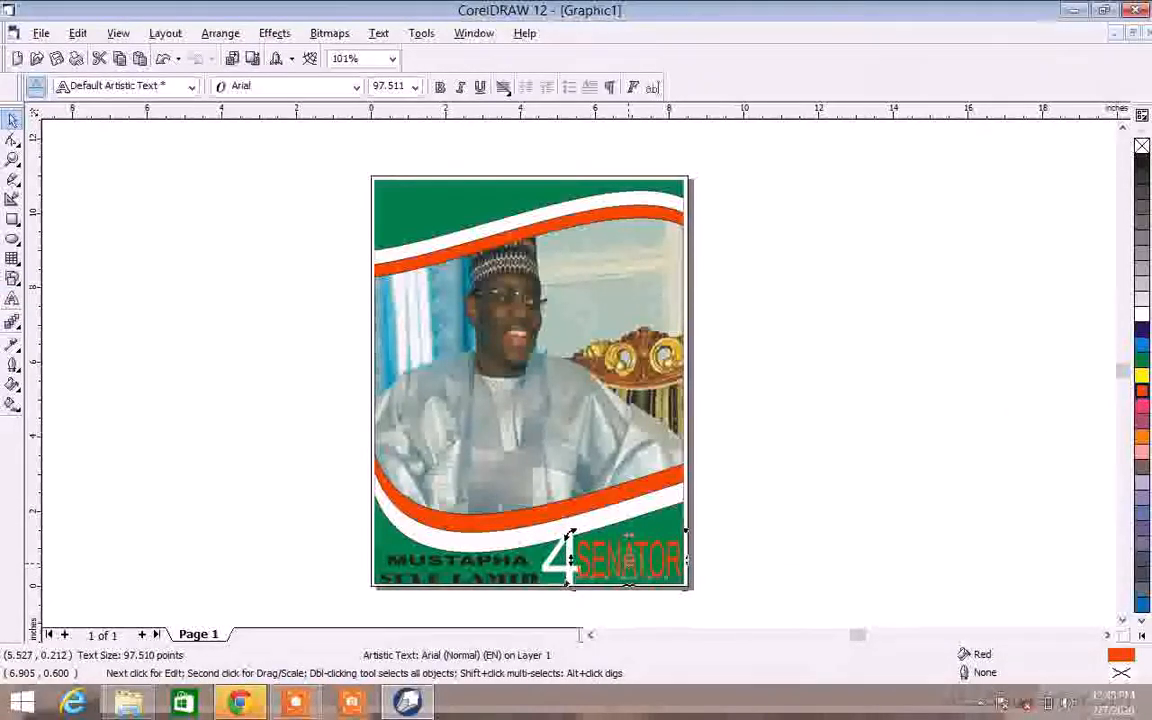
pyautogui.click(1142, 316)
pyautogui.click(936, 420)
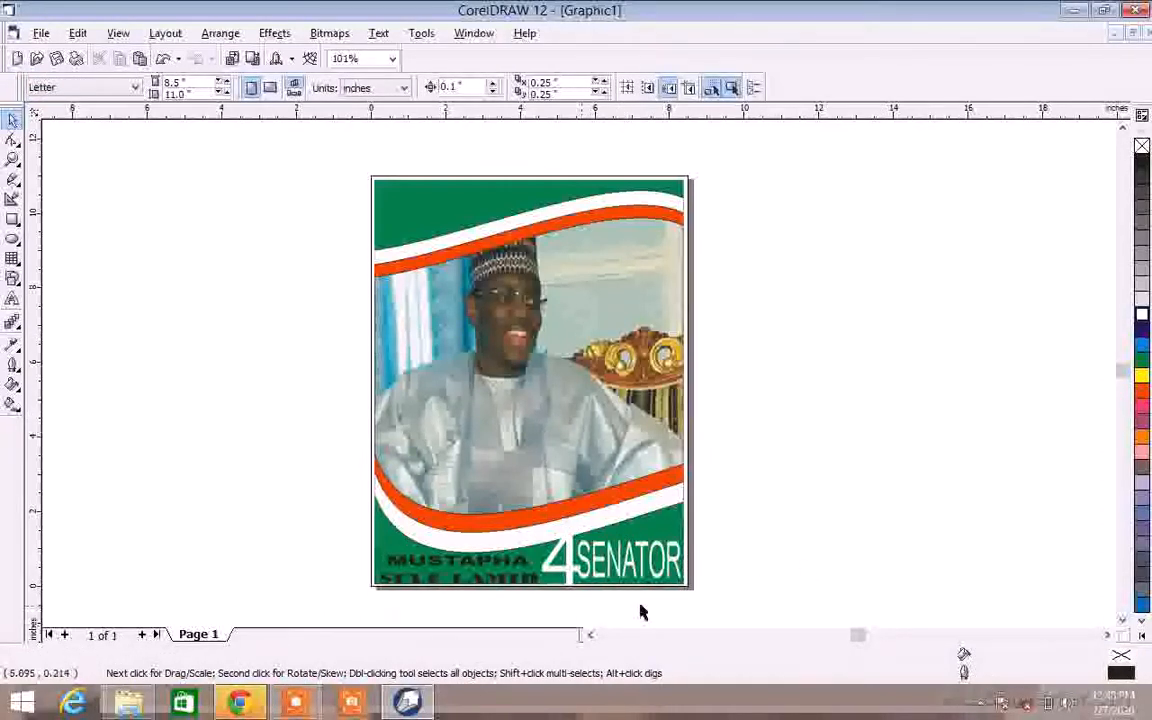
# Step: Adjust SENATOR's position in 0.1-inch nudges so it sits beside the 4, inside the green area's lower and right edges
pyautogui.click(603, 580)
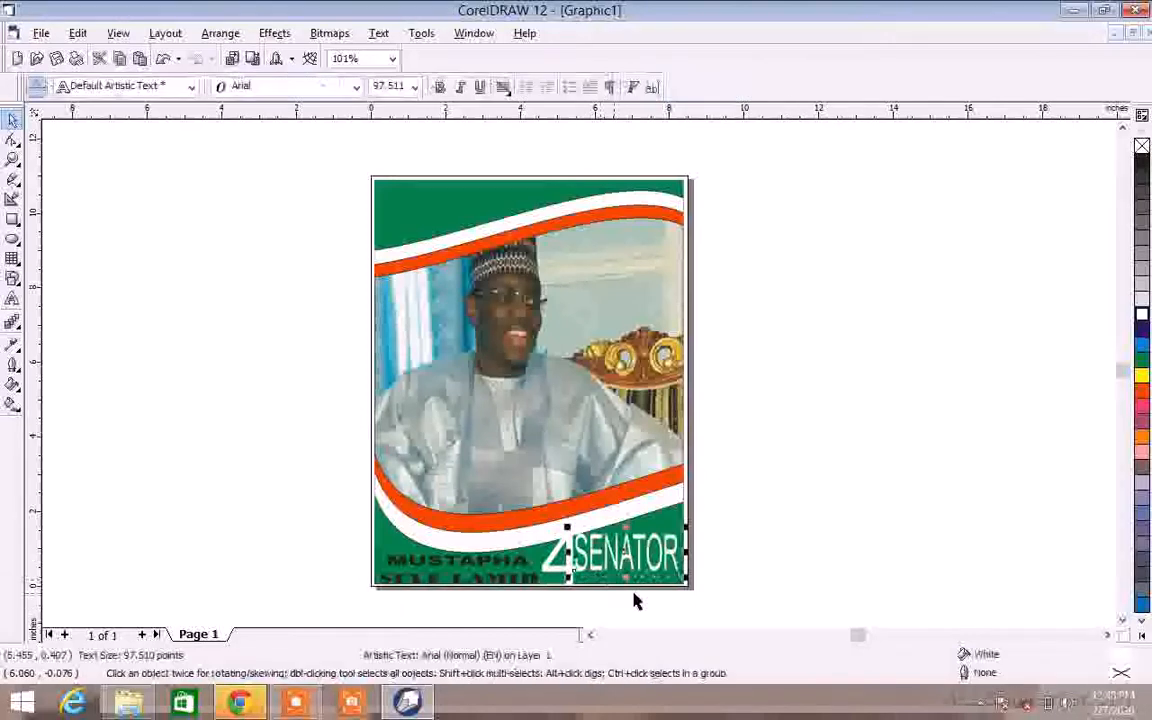
pyautogui.press('Down')
pyautogui.press('Down')
pyautogui.press('Down')
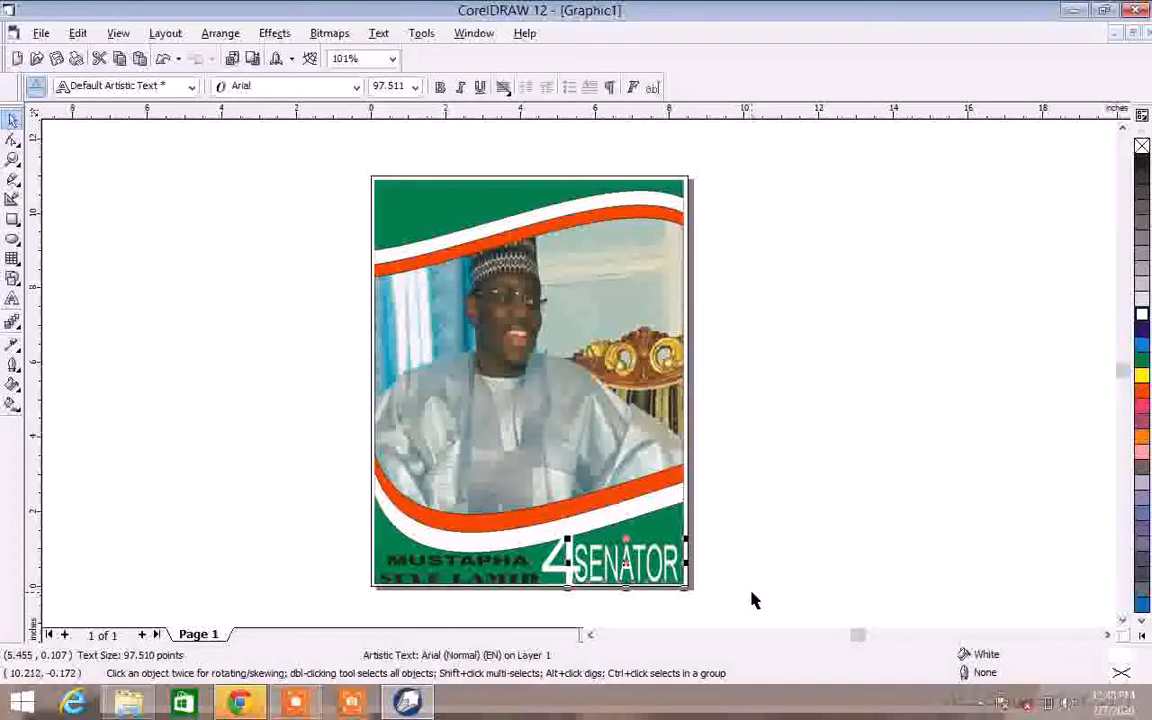
pyautogui.press('Left')
pyautogui.press('Right')
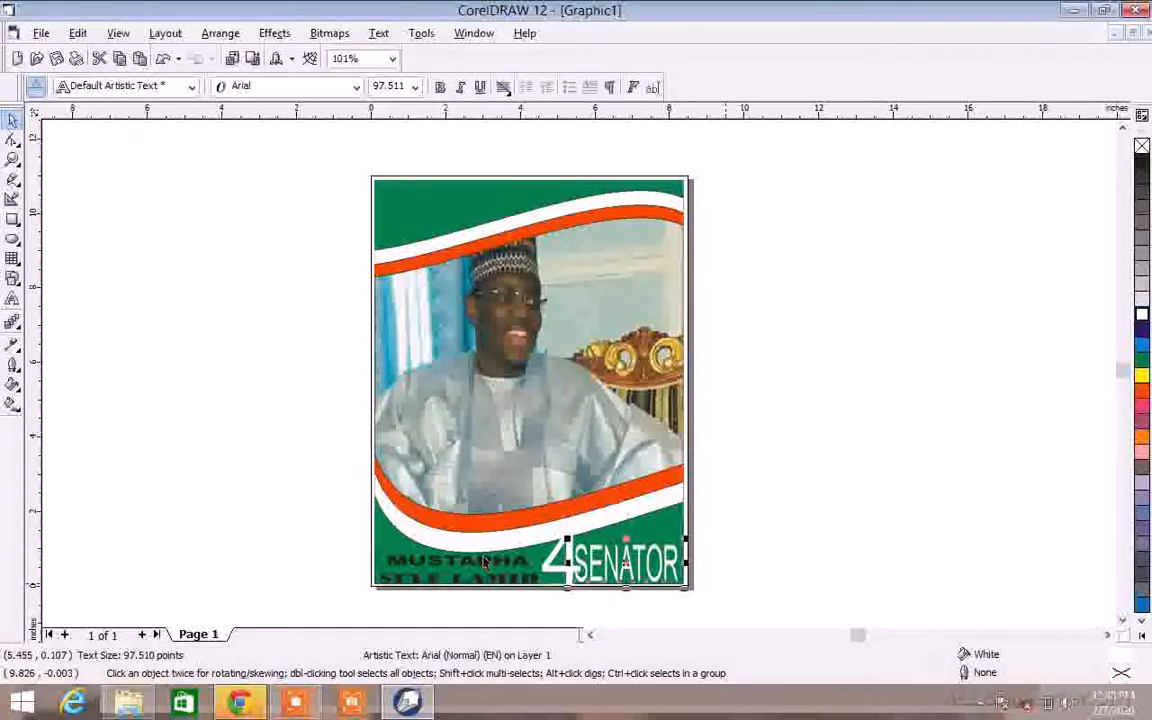
pyautogui.press('Right')
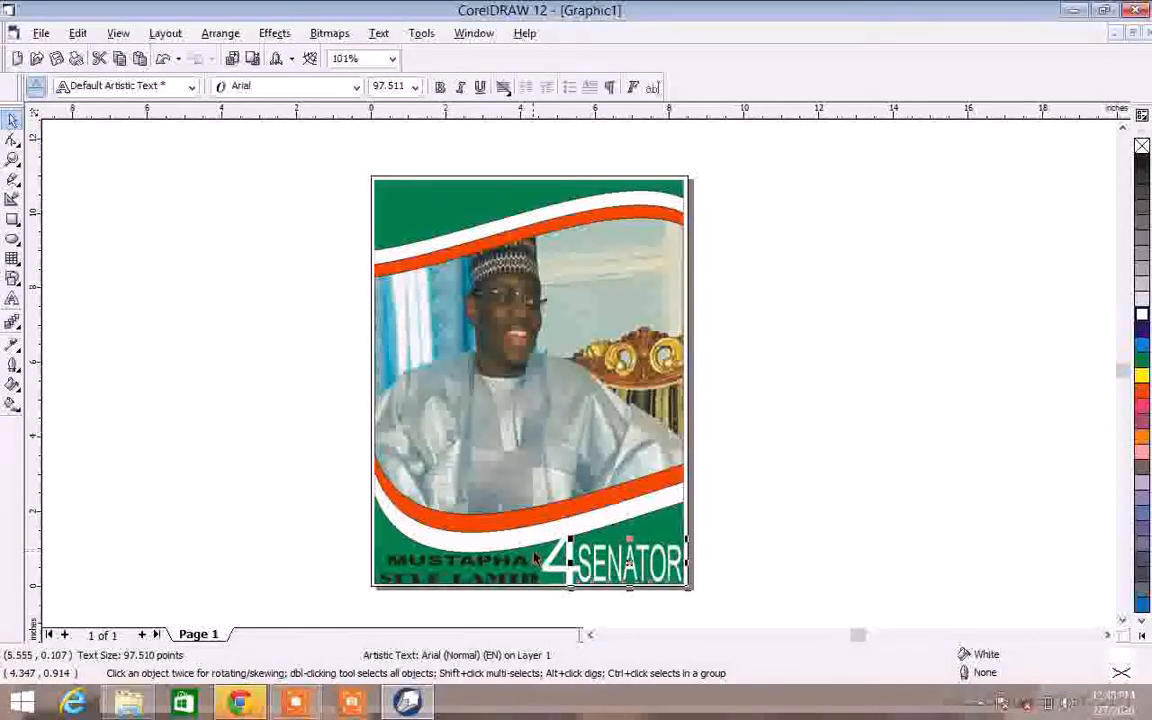
pyautogui.press('Up')
pyautogui.click(750, 525)
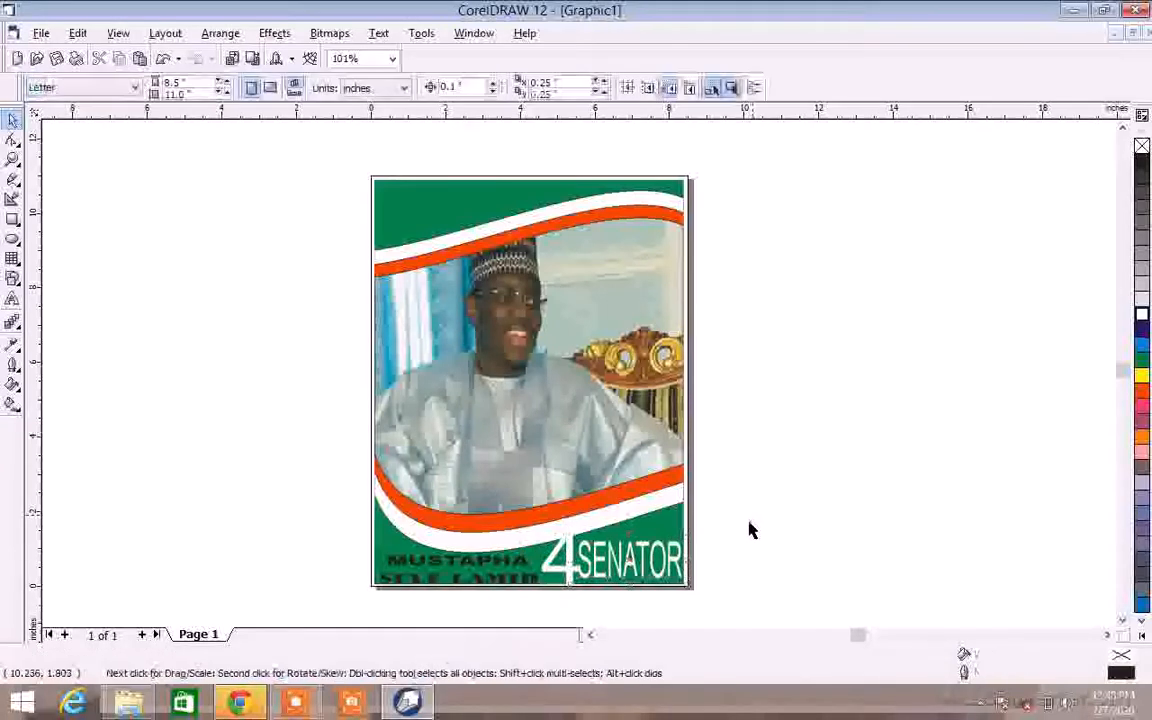